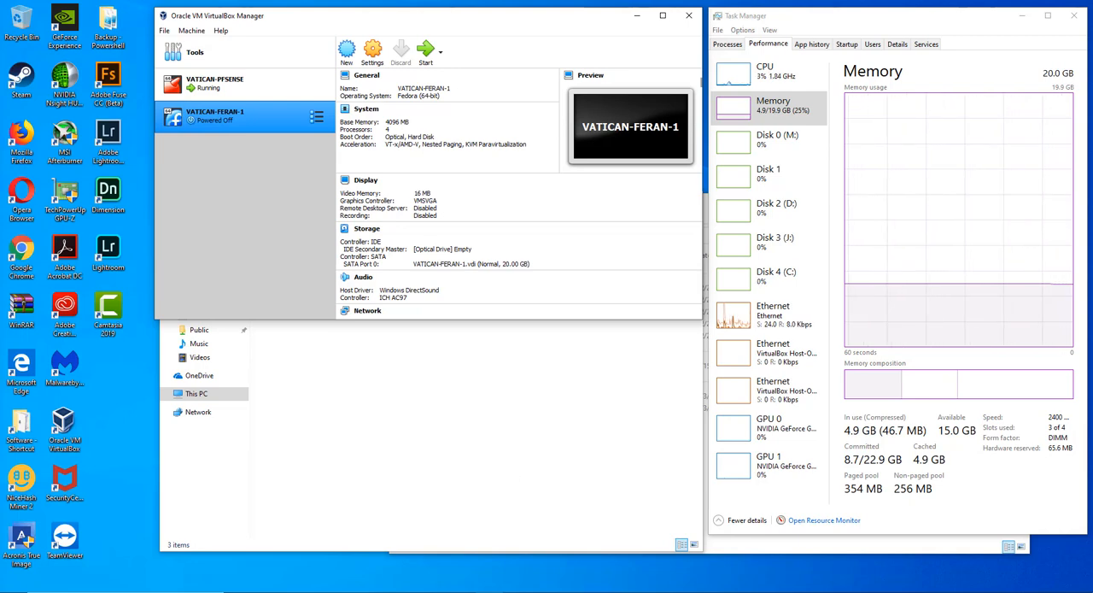
# - Examine VMware's All Downloads product list in Chrome down to the vSphere entries
pyautogui.click(487, 591)
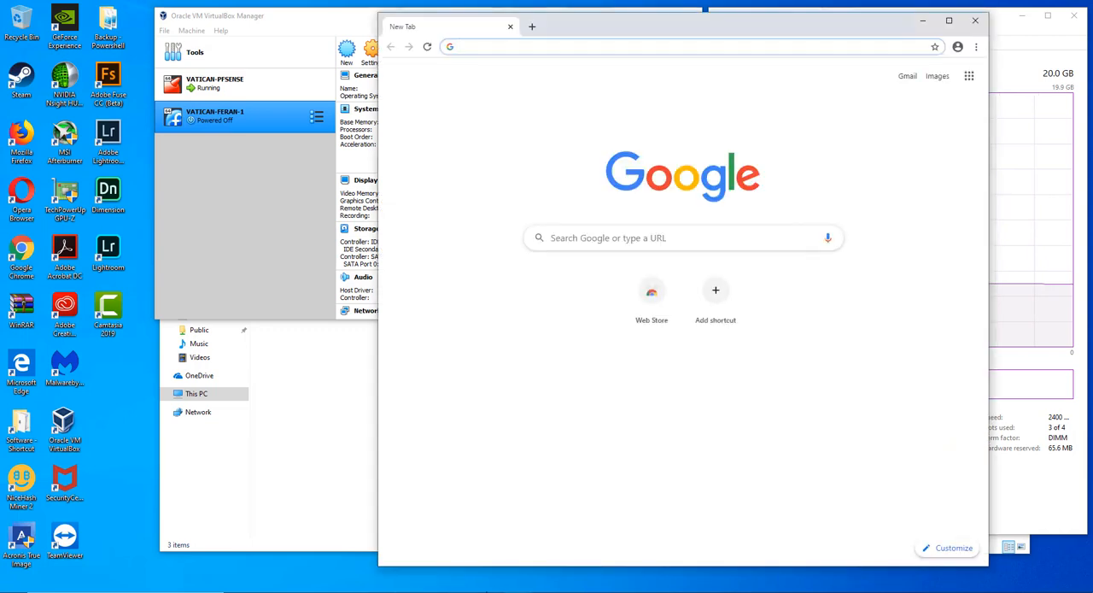
pyautogui.click(401, 583)
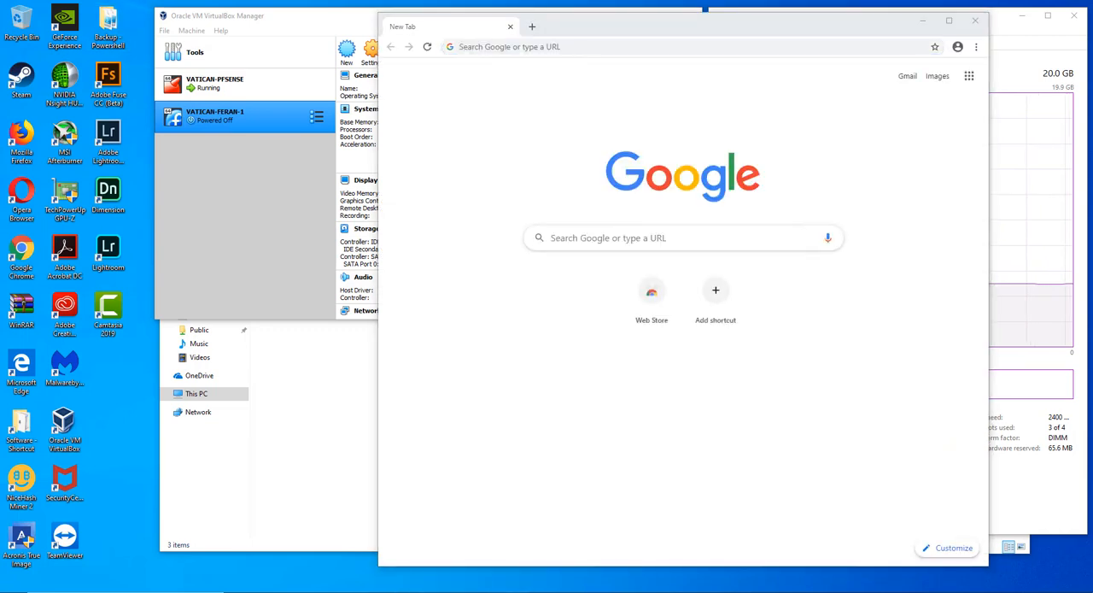
pyautogui.moveTo(518, 590)
pyautogui.click(490, 578)
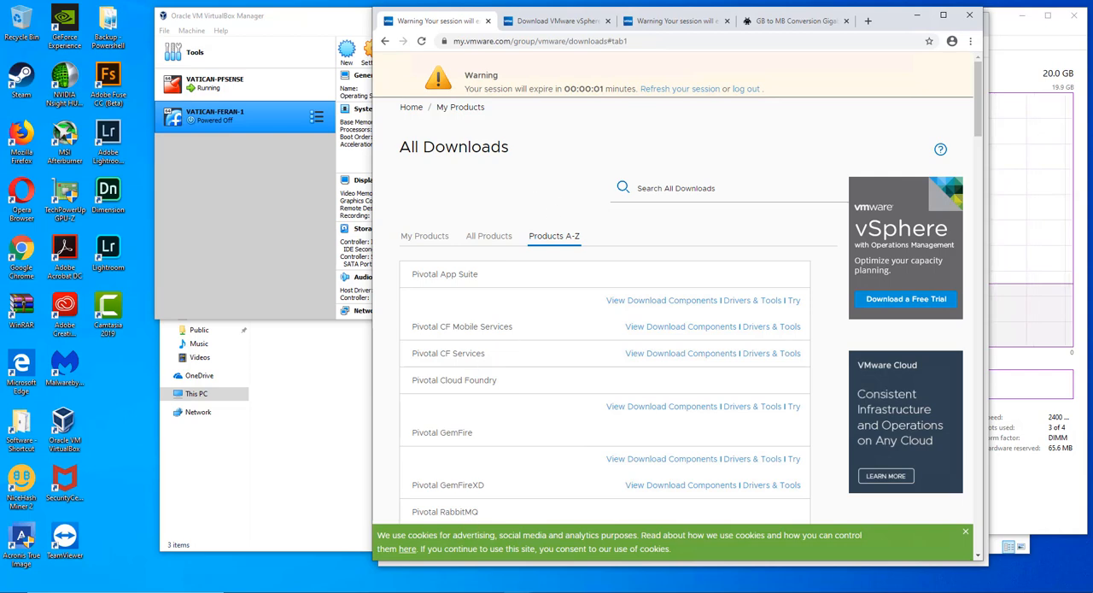
pyautogui.moveTo(517, 592)
pyautogui.click(585, 518)
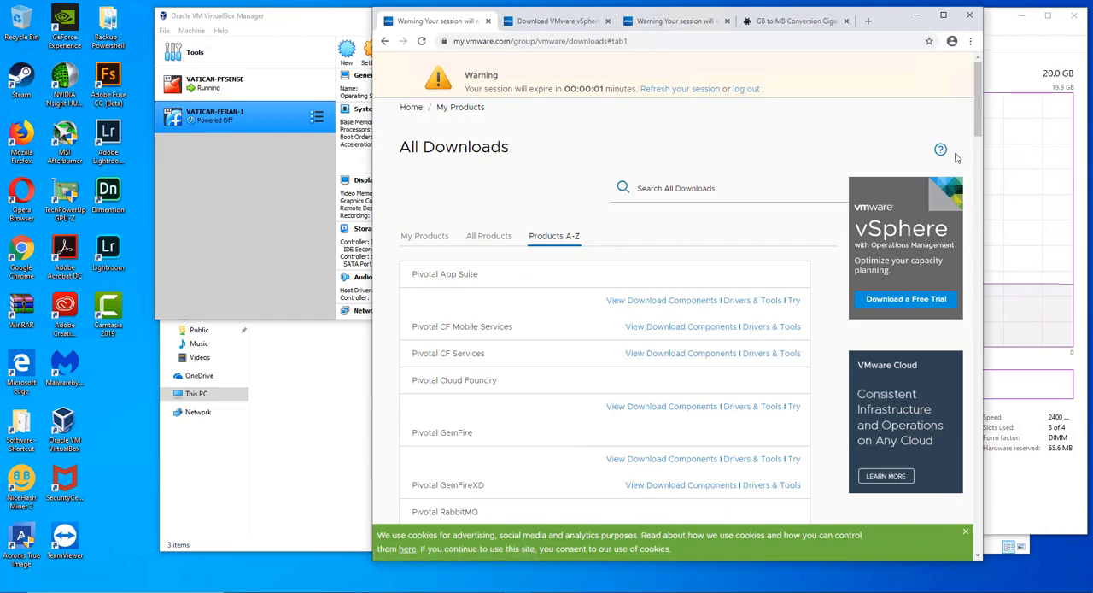
pyautogui.moveTo(976, 134); pyautogui.dragTo(947, 504)
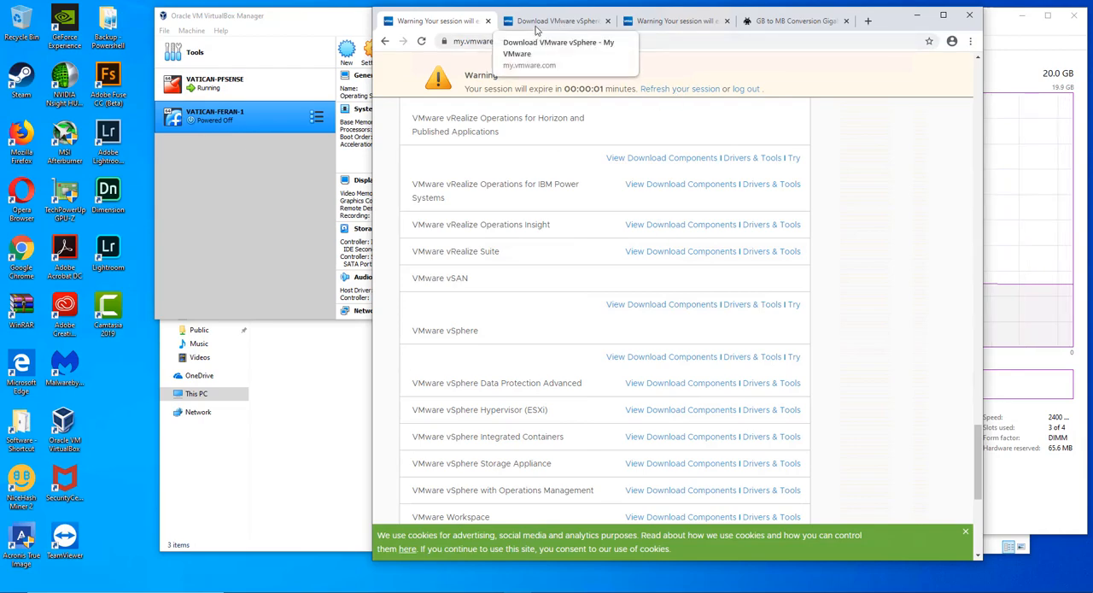
# - Return to VirtualBox Manager and start creating a new virtual machine
pyautogui.click(916, 15)
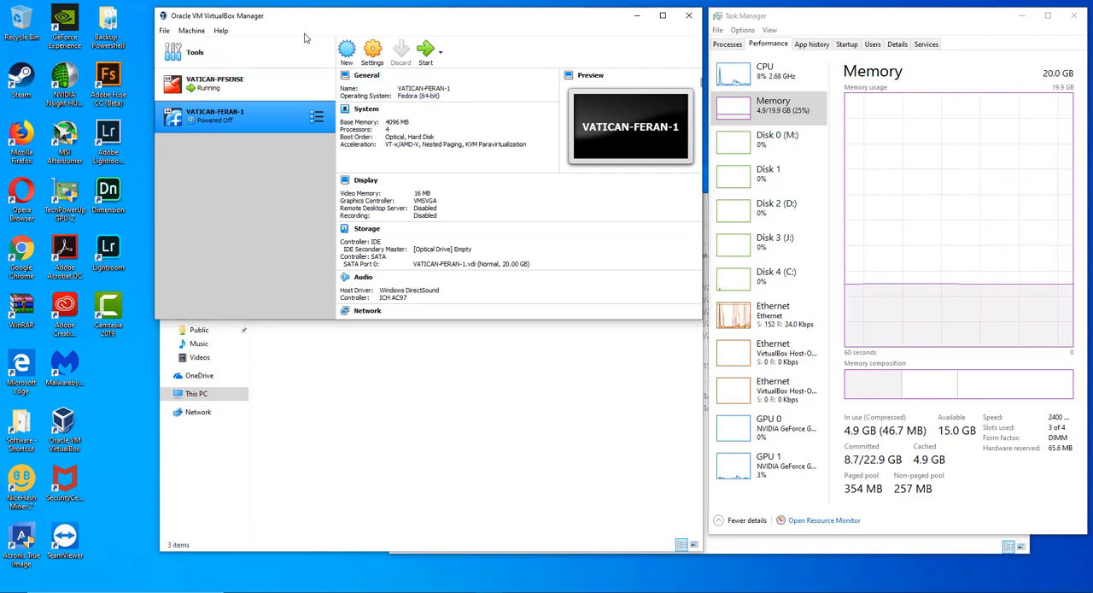
pyautogui.click(346, 51)
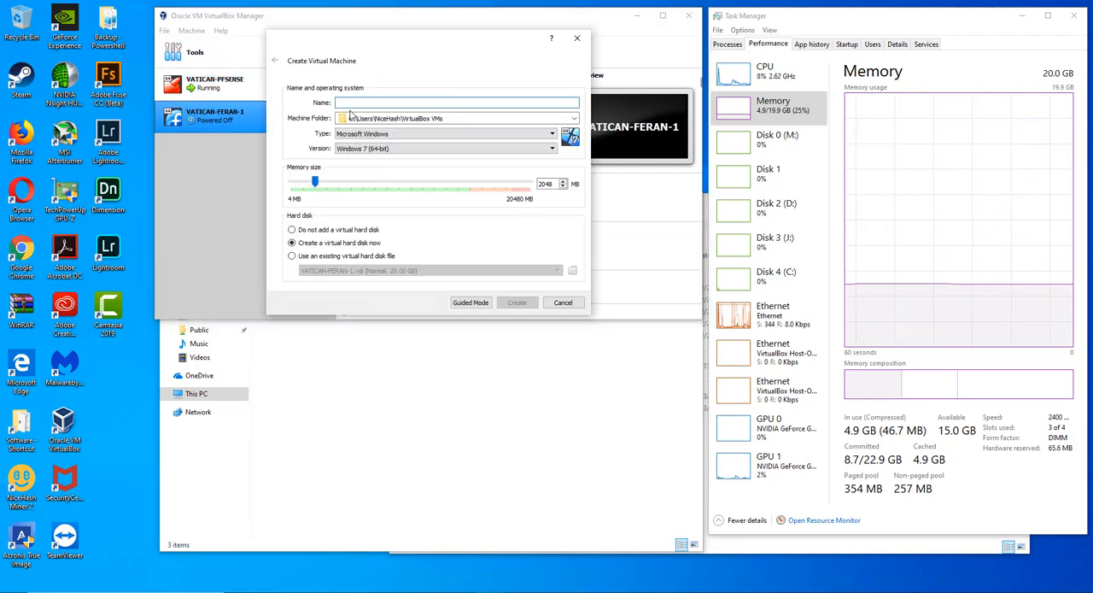
# - Set the new machine's folder to A:\VirtualBox\Virtual Machines\VATICAN-DOMAIN\VATICAN-ESXI
pyautogui.click(409, 118)
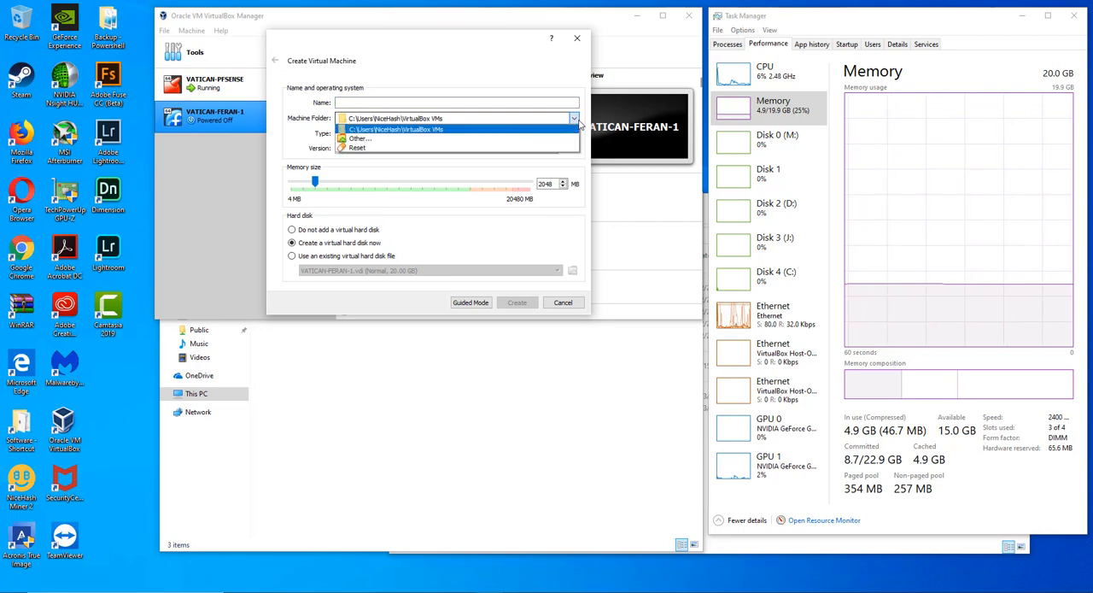
pyautogui.click(409, 140)
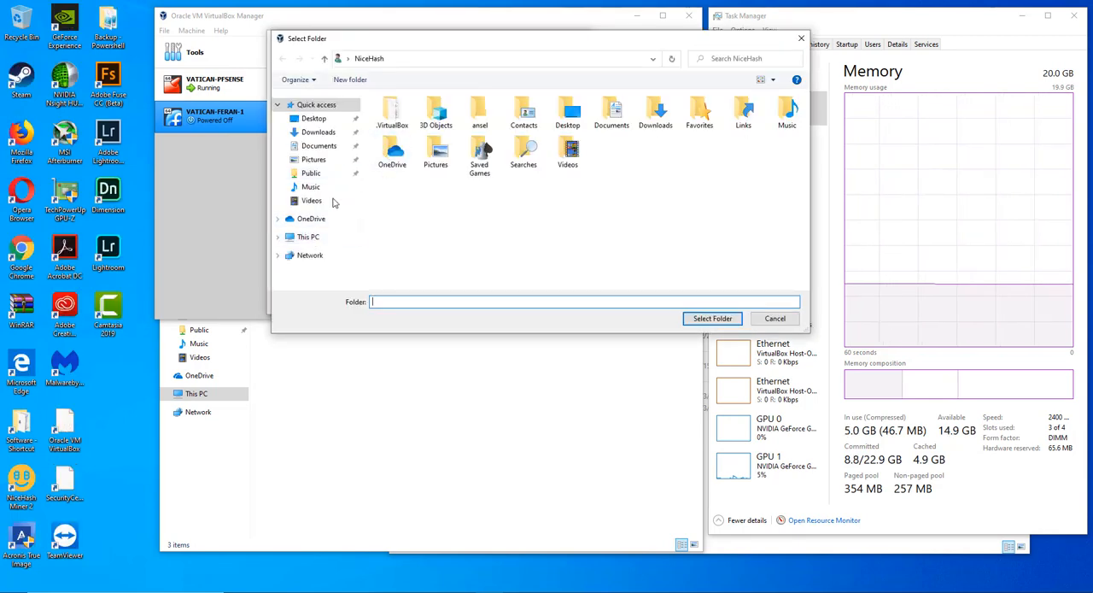
pyautogui.click(315, 242)
pyautogui.doubleClick(461, 234)
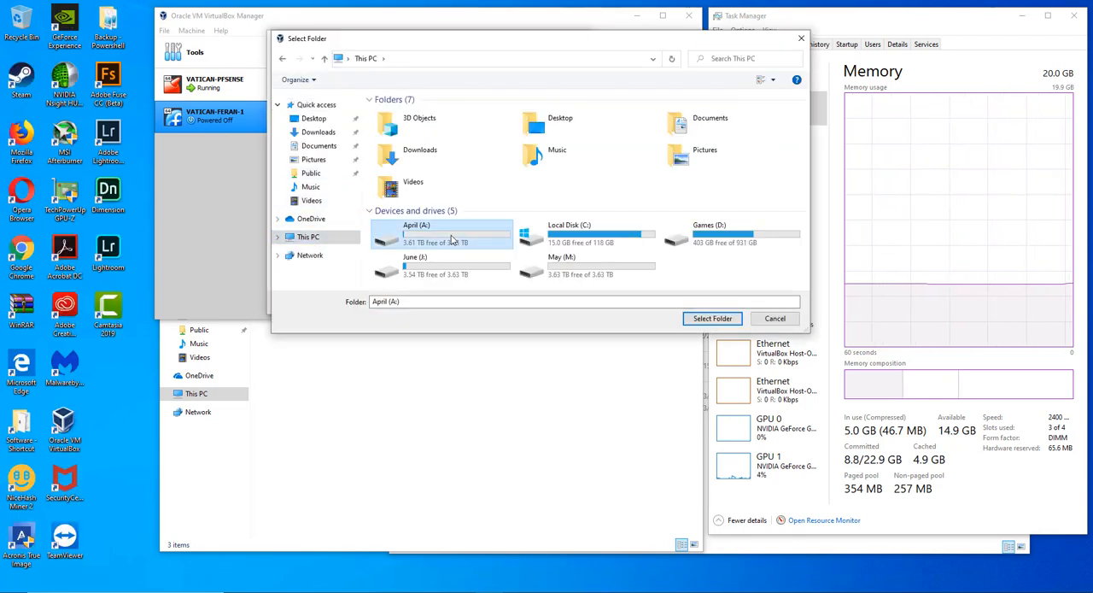
pyautogui.doubleClick(398, 114)
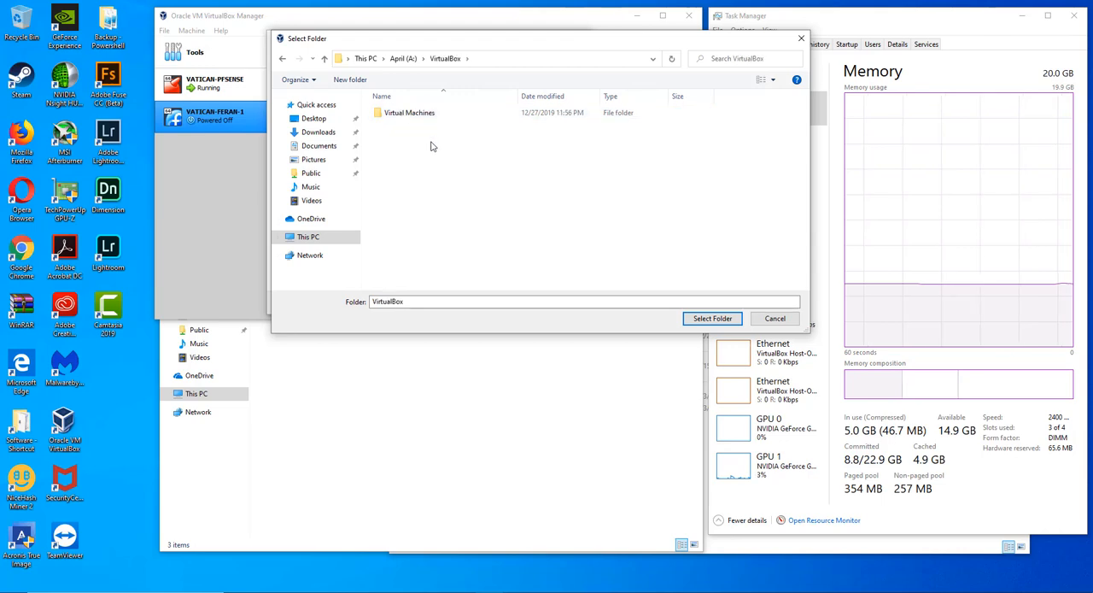
pyautogui.doubleClick(422, 118)
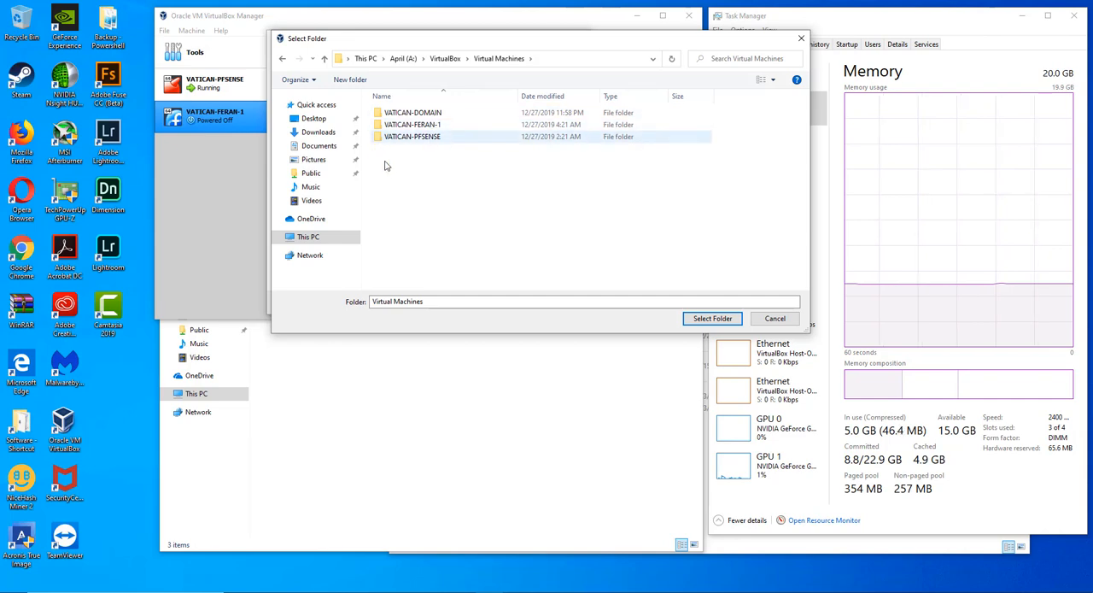
pyautogui.doubleClick(410, 116)
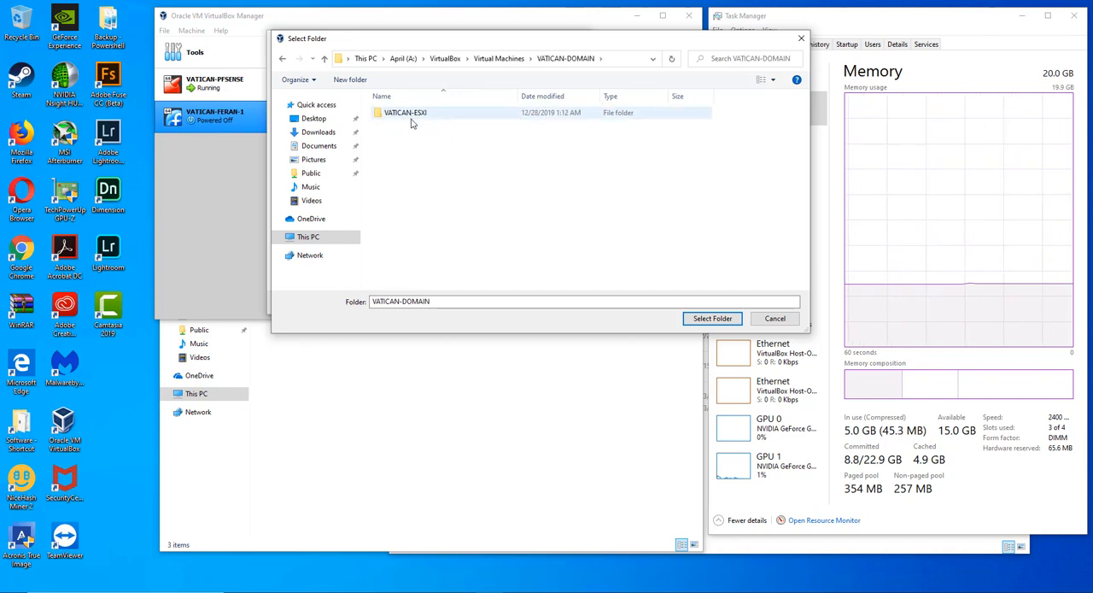
pyautogui.click(414, 117)
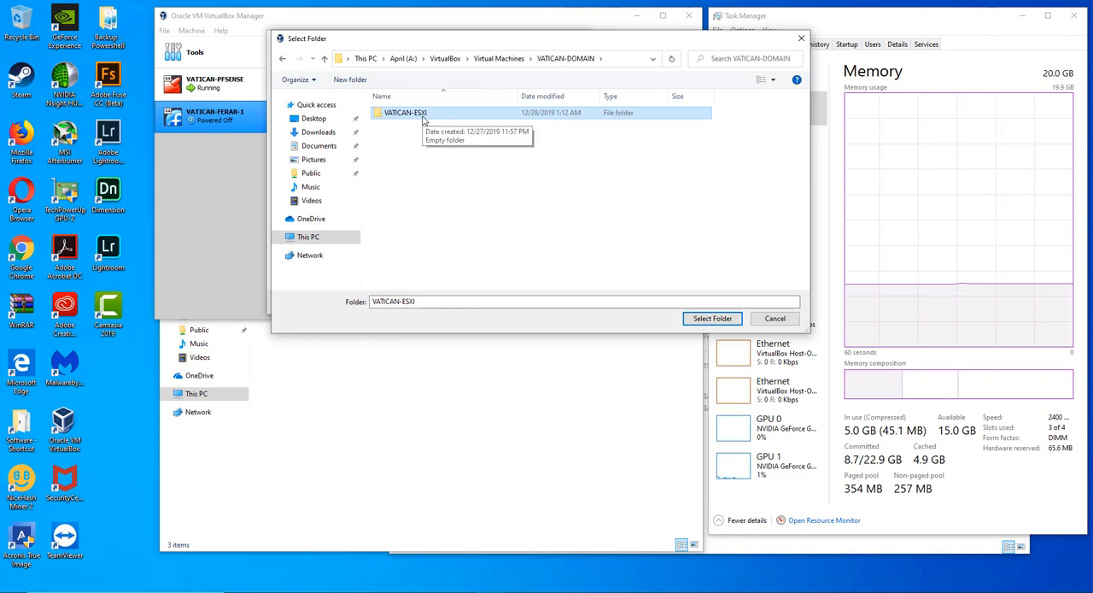
pyautogui.click(424, 120)
pyautogui.hotkey('ctrl', 'c')
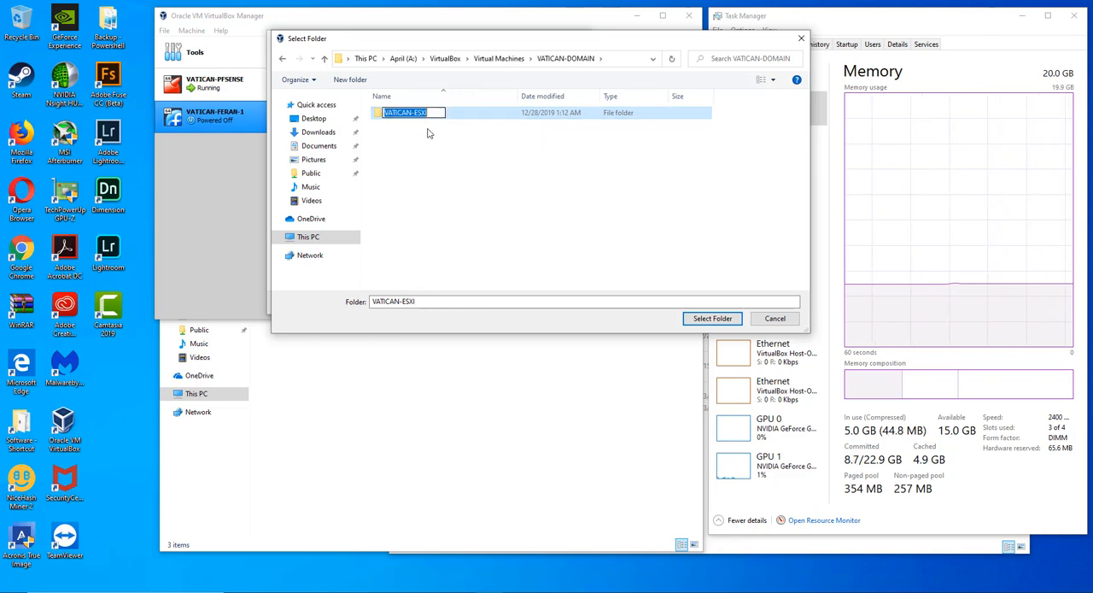
pyautogui.click(434, 157)
pyautogui.click(422, 116)
pyautogui.doubleClick(422, 117)
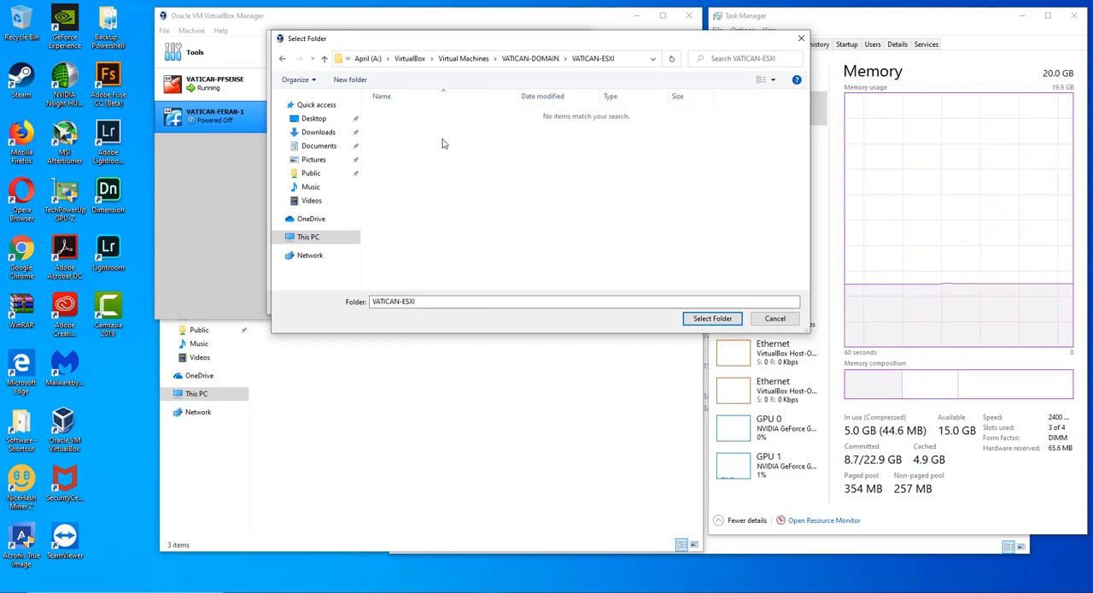
pyautogui.click(709, 318)
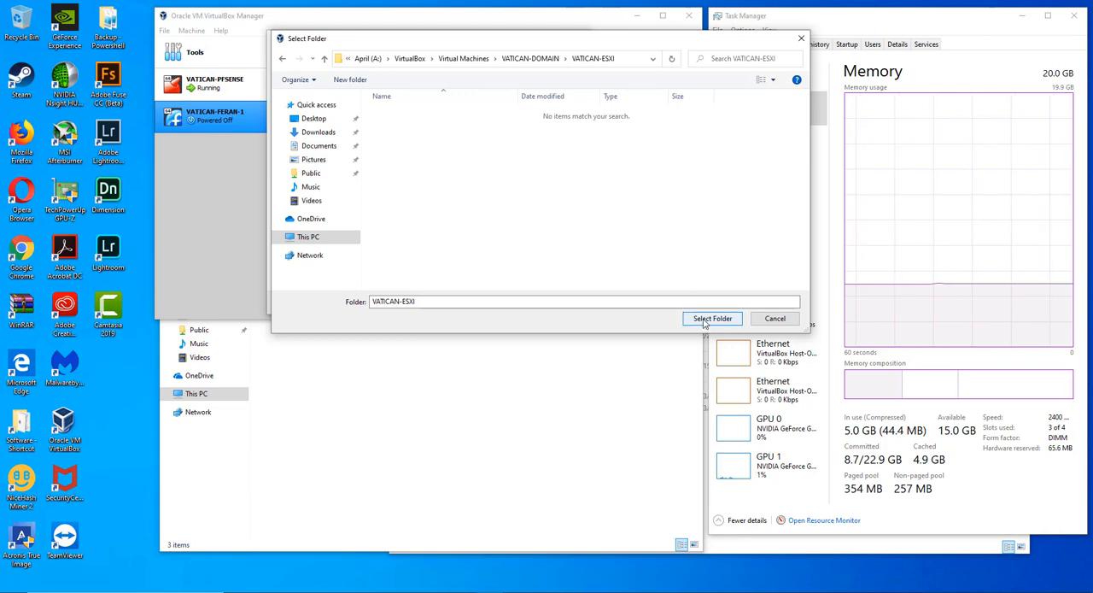
# - Name the virtual machine VATICAN-ESXI and check the available operating system types
pyautogui.click(391, 104)
pyautogui.hotkey('ctrl', 'v')
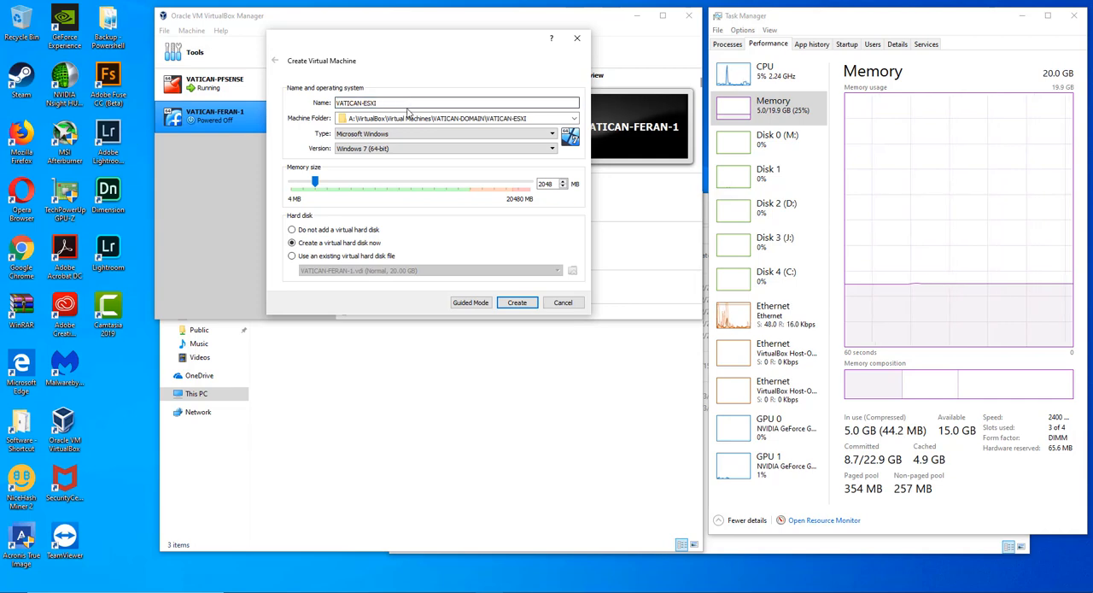
pyautogui.click(430, 134)
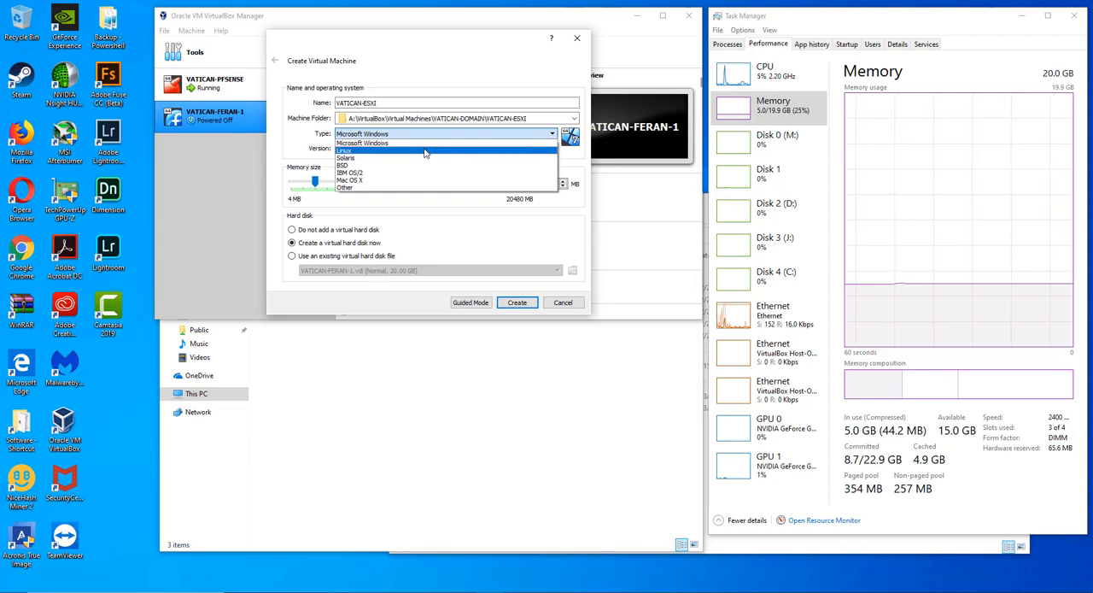
pyautogui.click(425, 68)
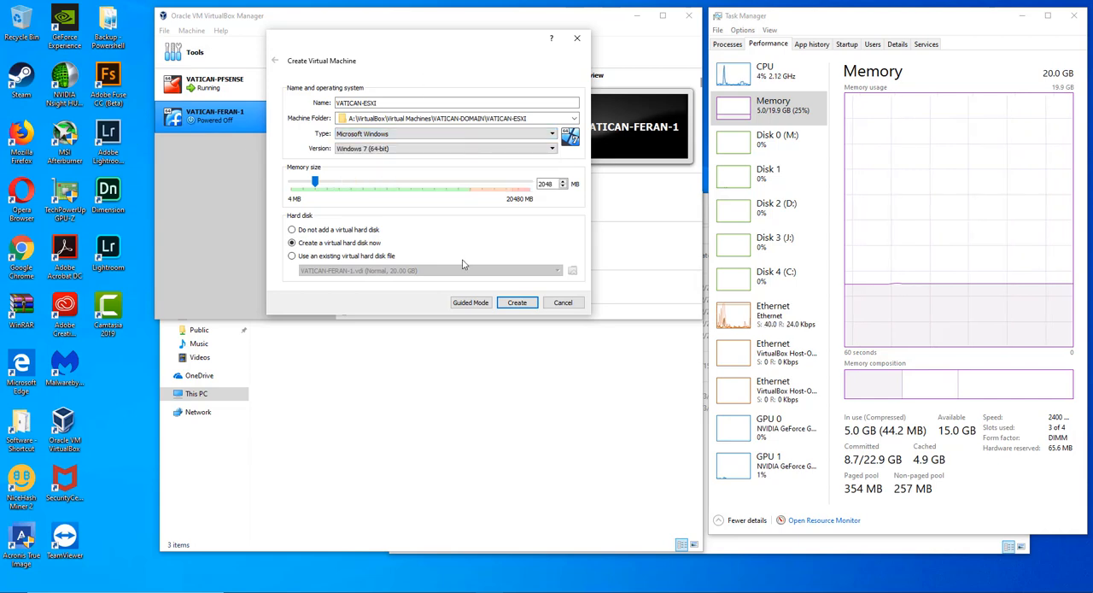
# - Switch the virtual machine wizard to Guided Mode and back to Expert Mode
pyautogui.click(478, 309)
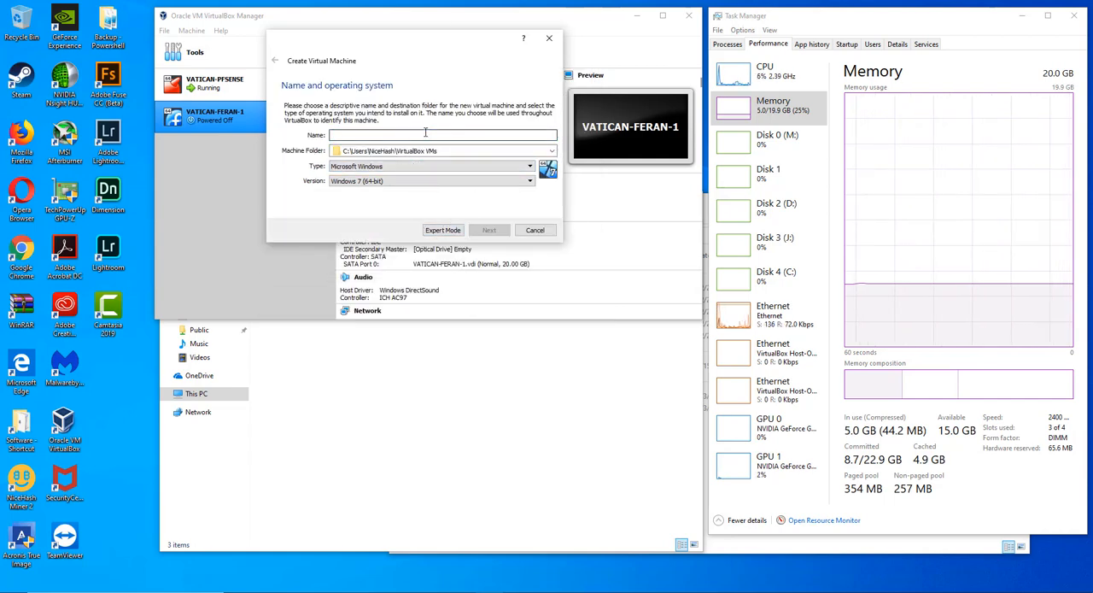
pyautogui.click(450, 232)
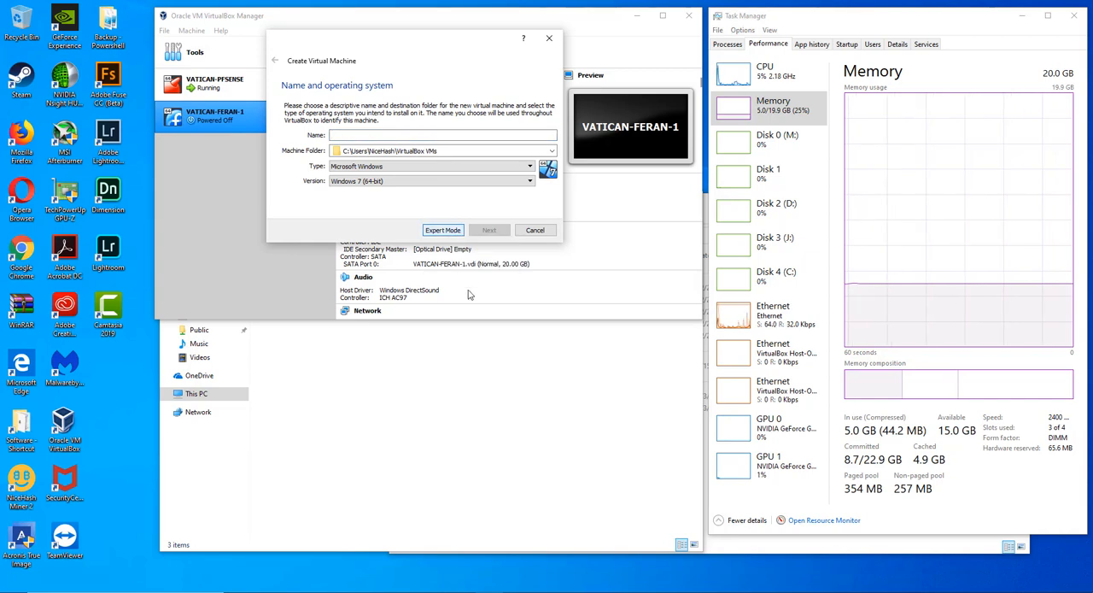
pyautogui.click(453, 230)
# - Browse for the machine folder to VATICAN-ESXI inside A:\VirtualBox\Virtual Machines\VATICAN-DOMAIN
pyautogui.click(574, 119)
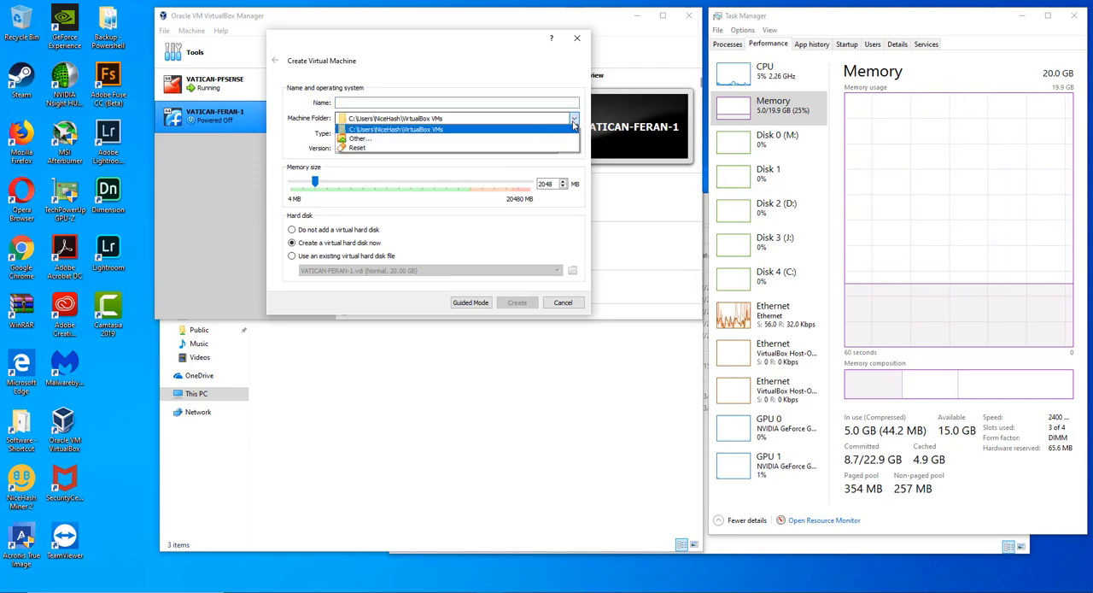
pyautogui.click(492, 145)
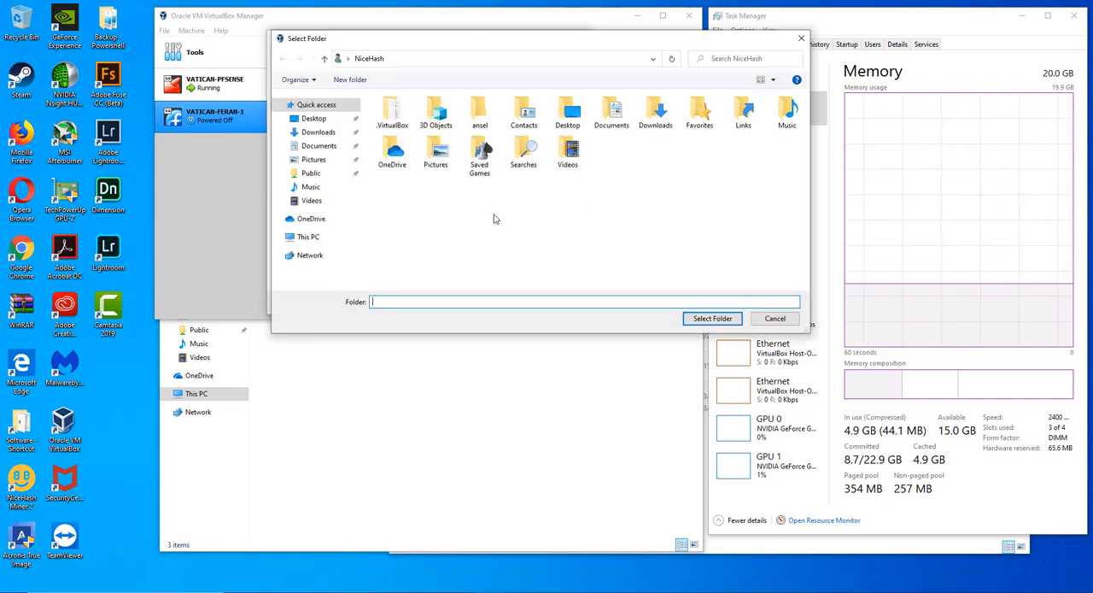
pyautogui.click(313, 238)
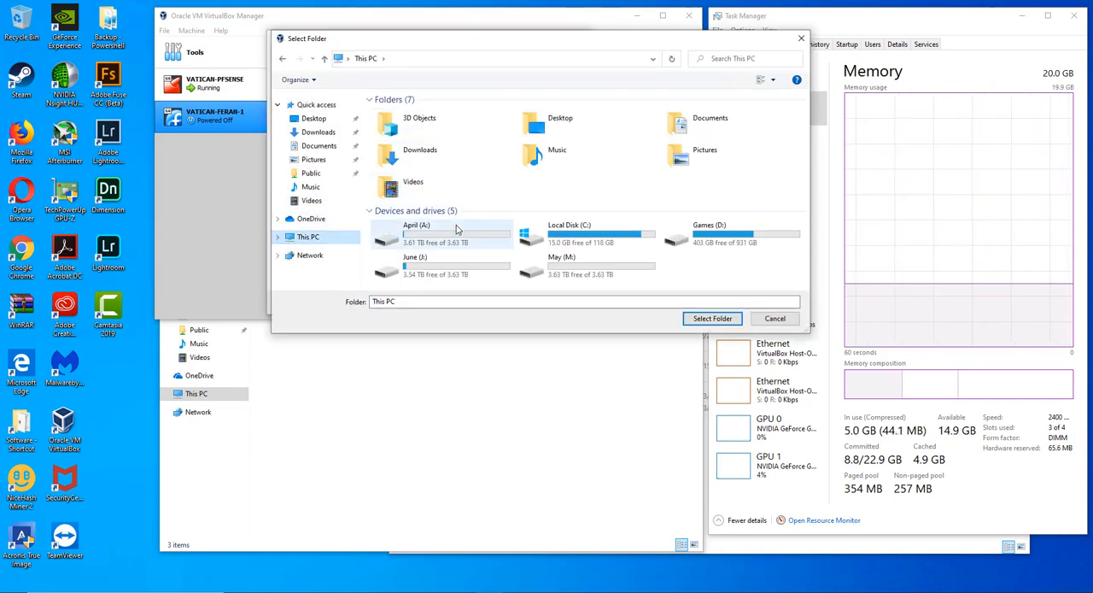
pyautogui.doubleClick(418, 235)
pyautogui.click(427, 119)
pyautogui.doubleClick(427, 119)
pyautogui.click(427, 120)
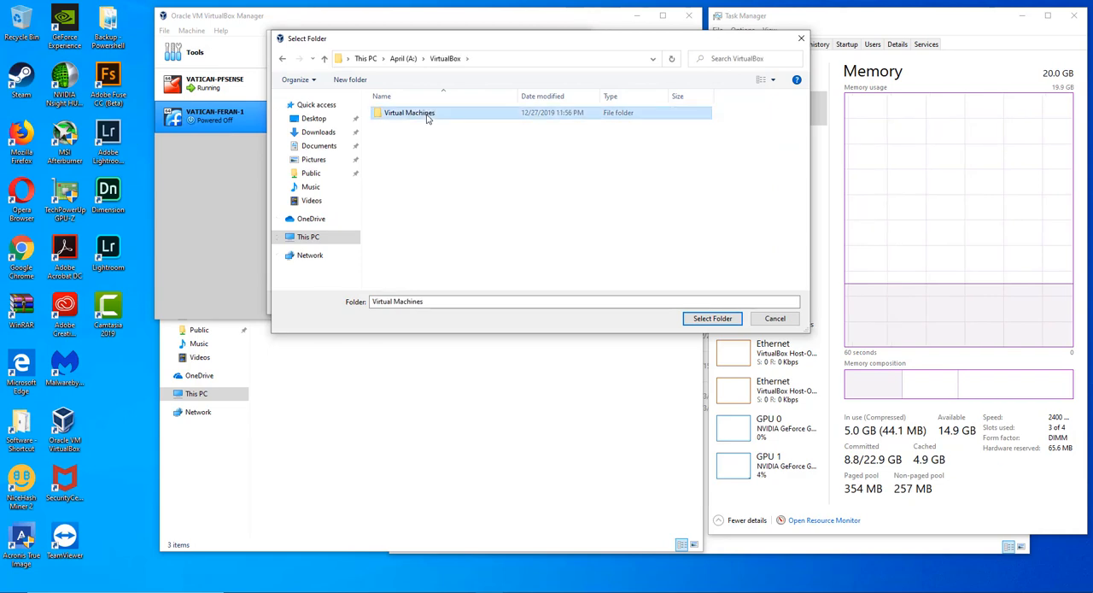
pyautogui.doubleClick(427, 120)
pyautogui.click(427, 120)
pyautogui.doubleClick(427, 120)
pyautogui.click(427, 120)
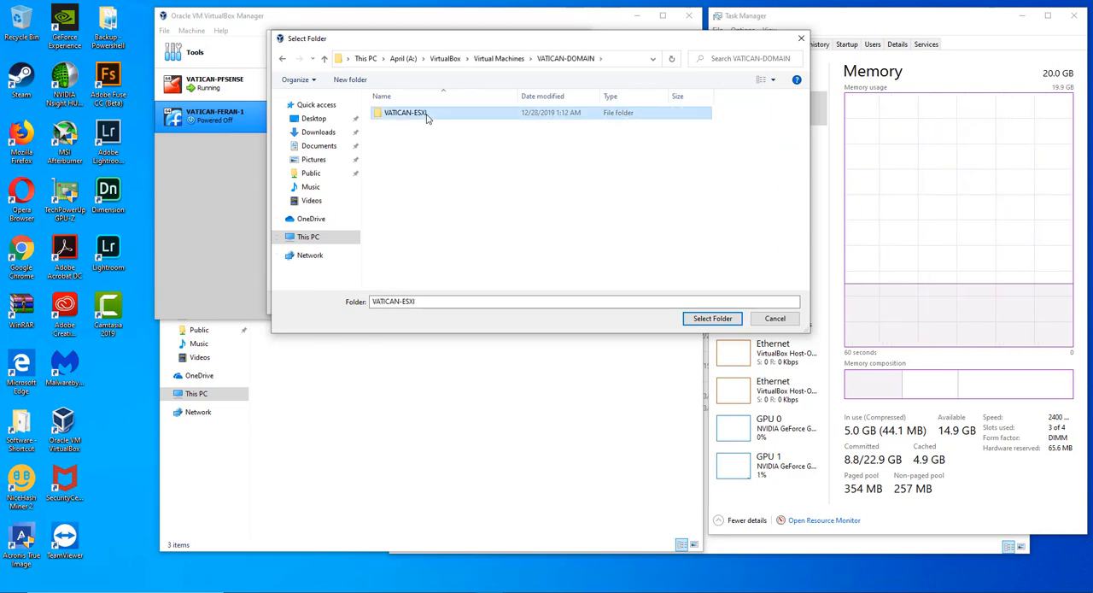
pyautogui.doubleClick(427, 115)
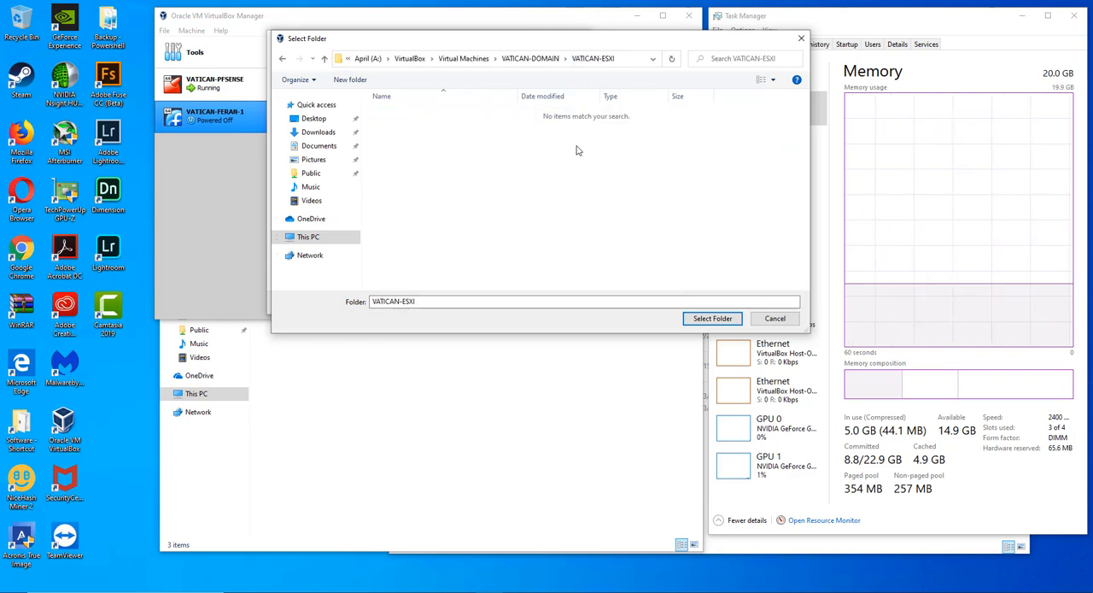
# - Confirm the VATICAN-ESXI folder as the machine folder and name the virtual machine VATICAN-ESXI
pyautogui.click(531, 60)
pyautogui.click(423, 117)
pyautogui.click(421, 116)
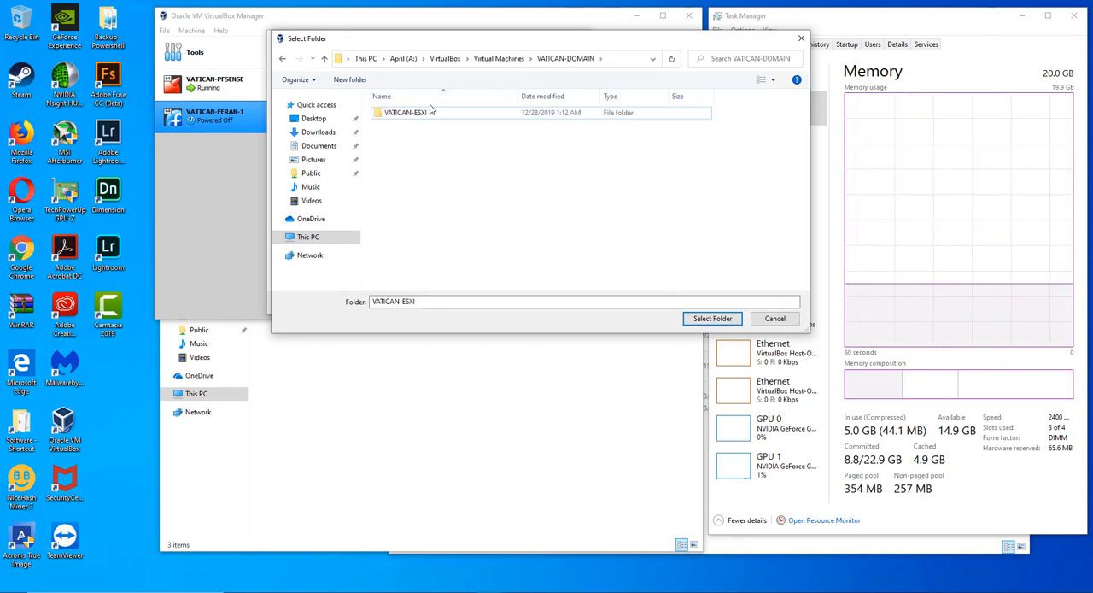
pyautogui.doubleClick(430, 112)
pyautogui.click(713, 318)
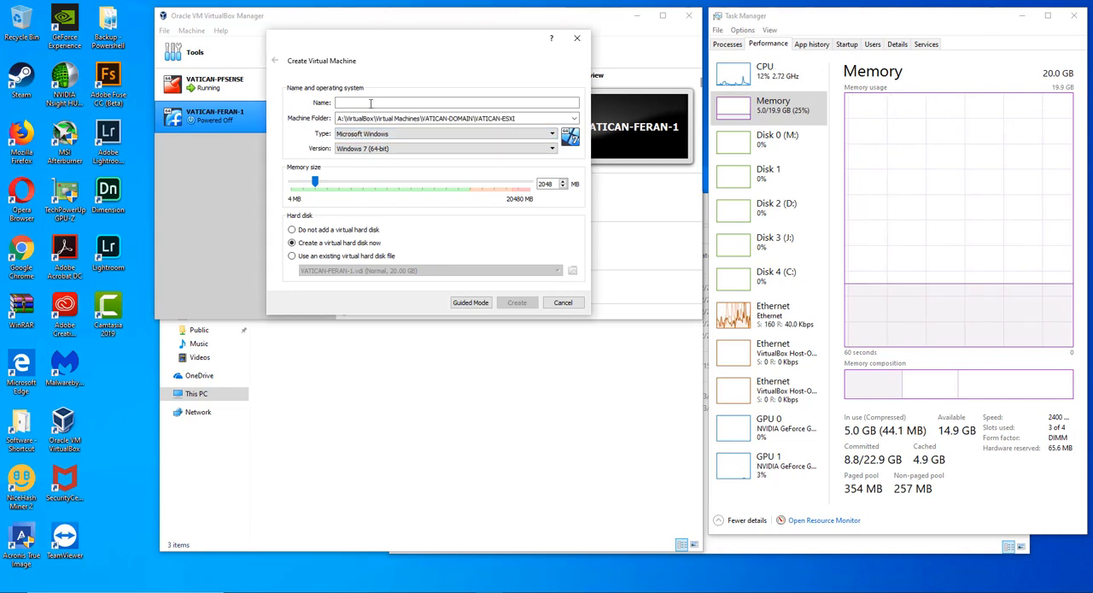
pyautogui.write('VATICAN-ESXI')
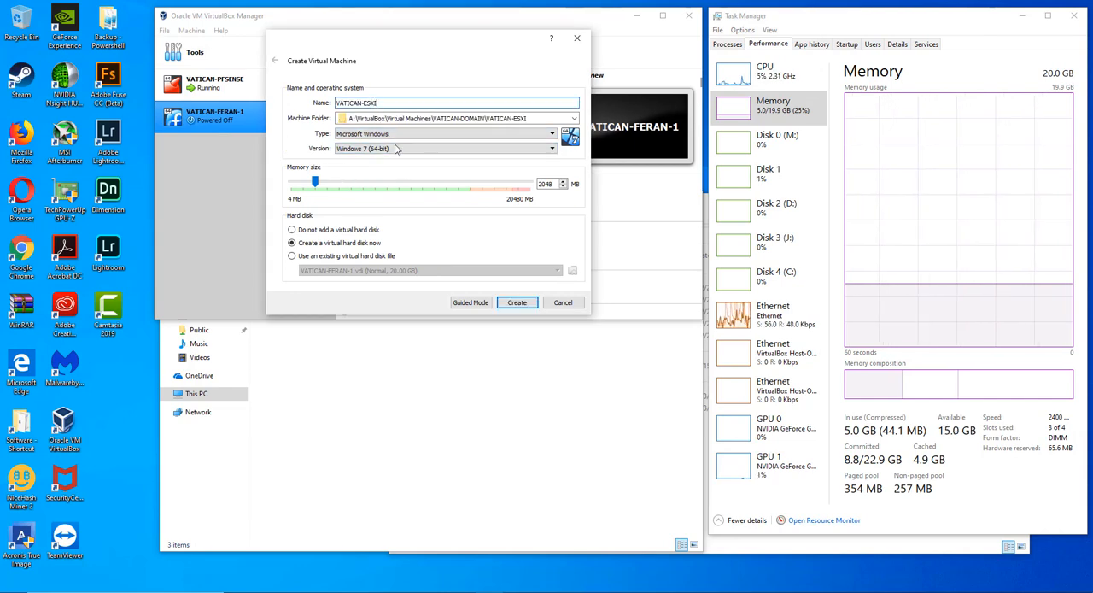
# - Set the virtual machine's operating system type to Linux and its version to Other Linux (64-bit)
pyautogui.click(468, 137)
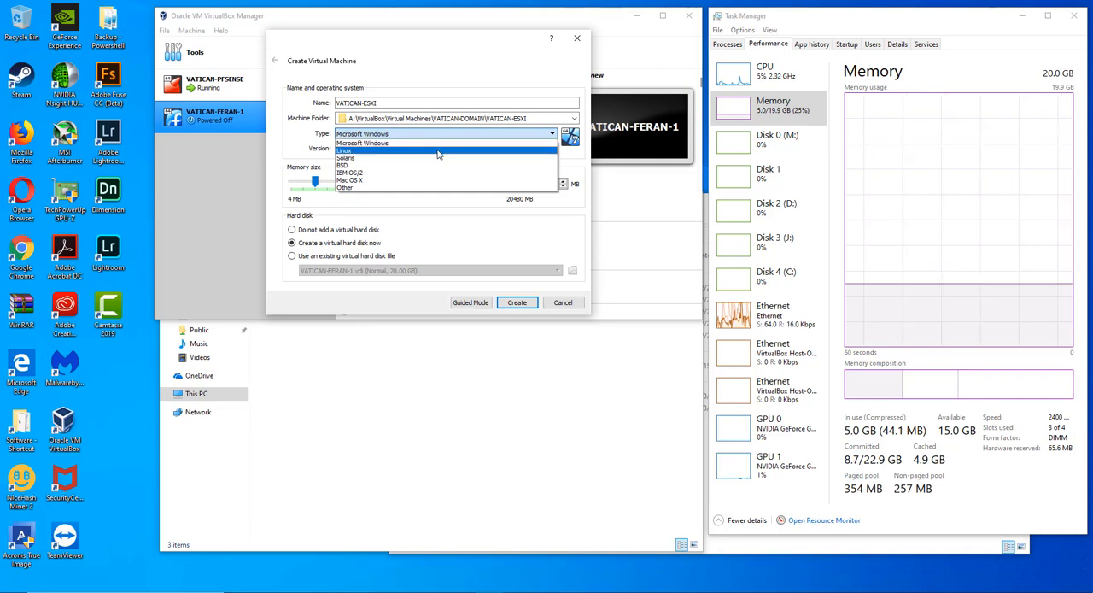
pyautogui.click(438, 151)
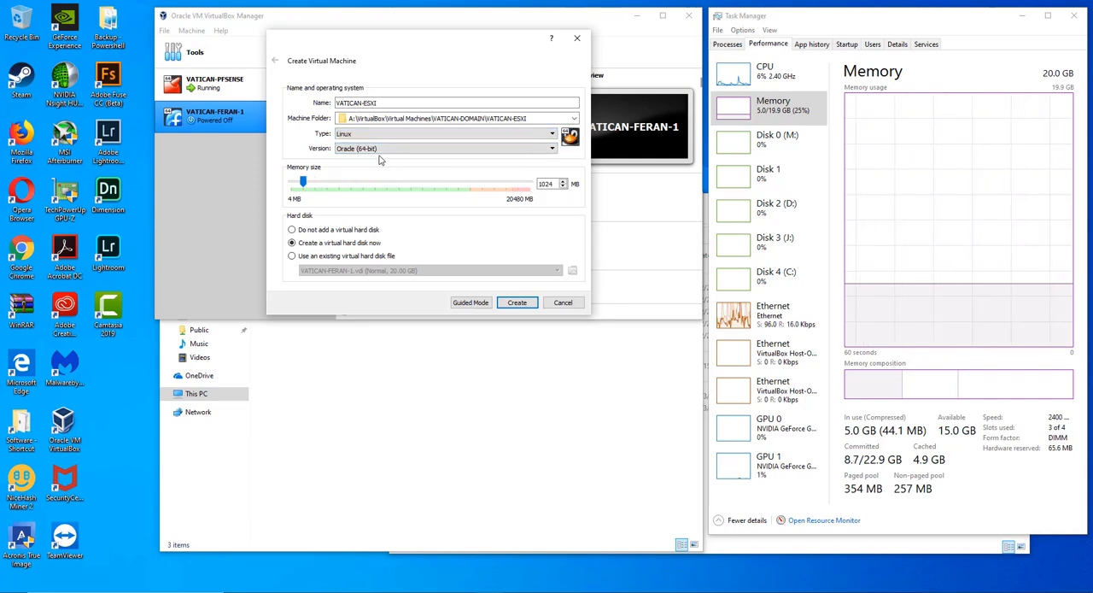
pyautogui.click(387, 154)
pyautogui.scroll(-5, 393, 188)
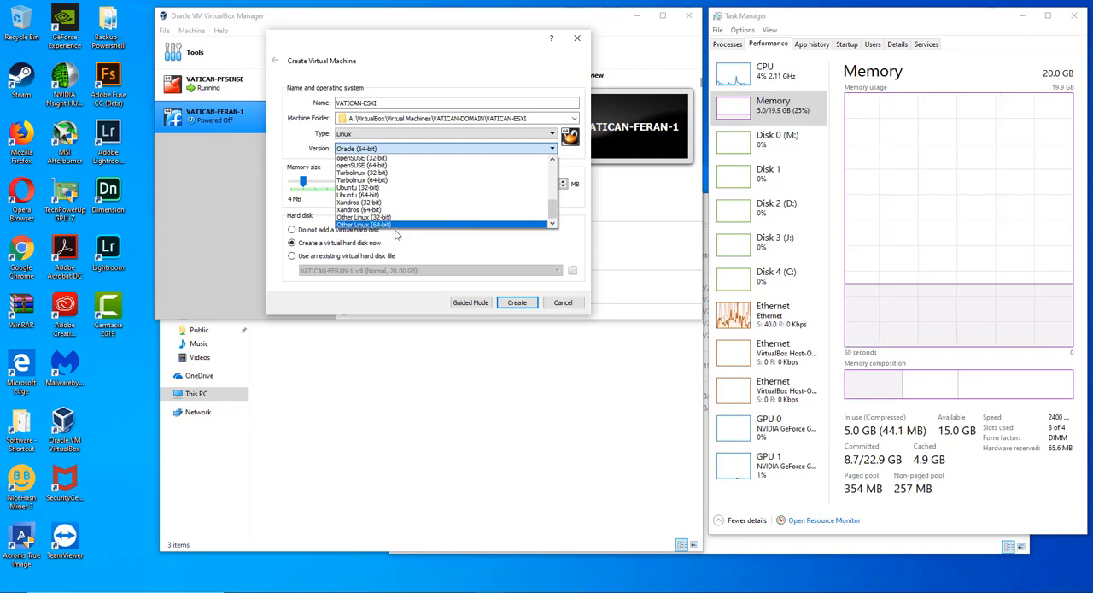
pyautogui.scroll(5, 393, 229)
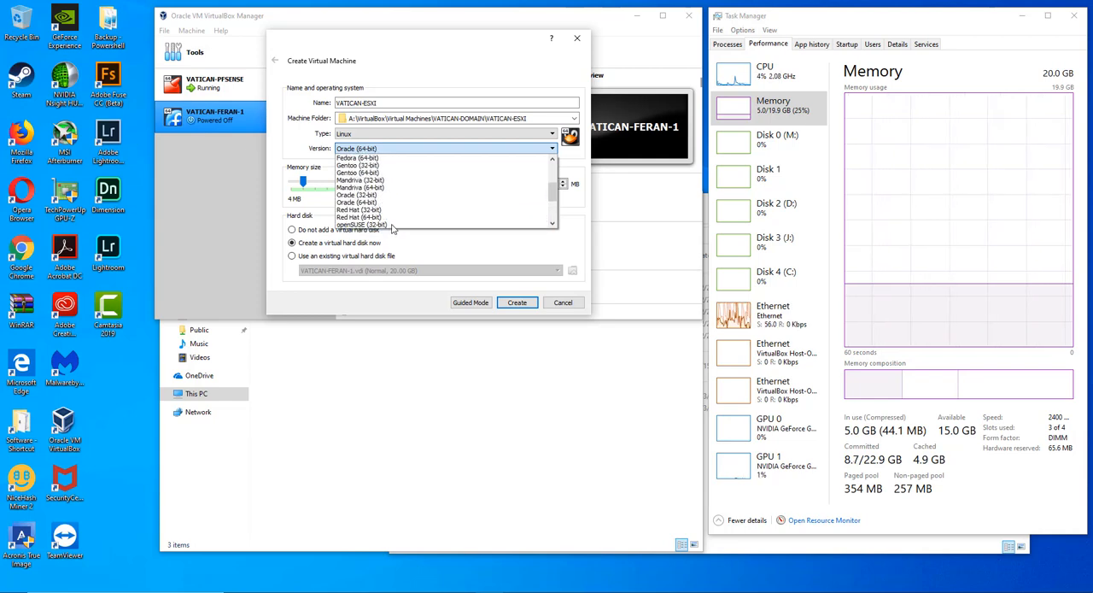
pyautogui.scroll(-5, 393, 227)
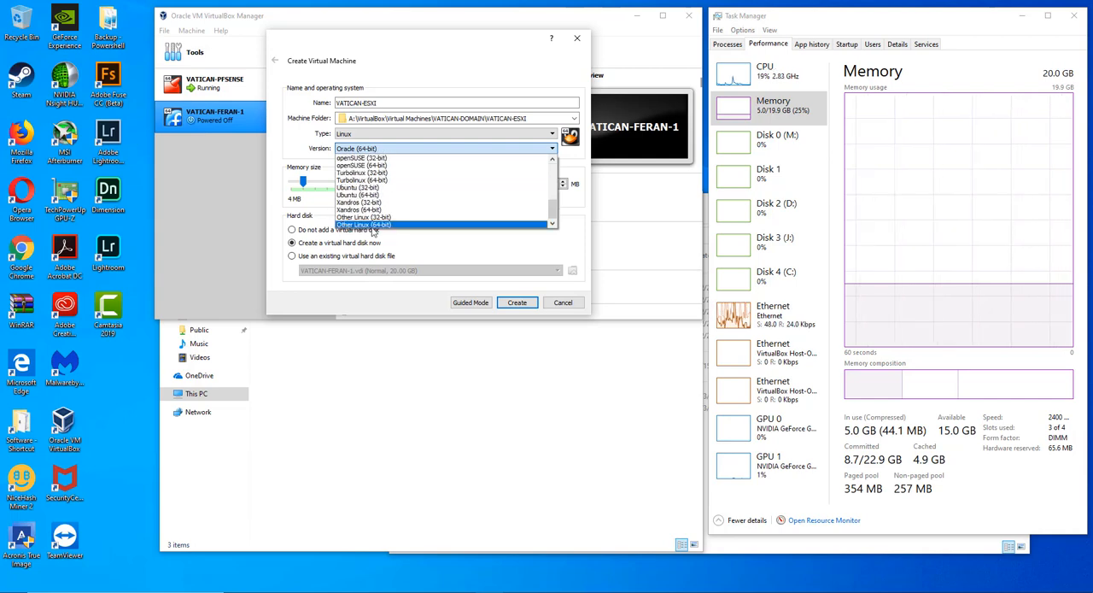
pyautogui.click(384, 225)
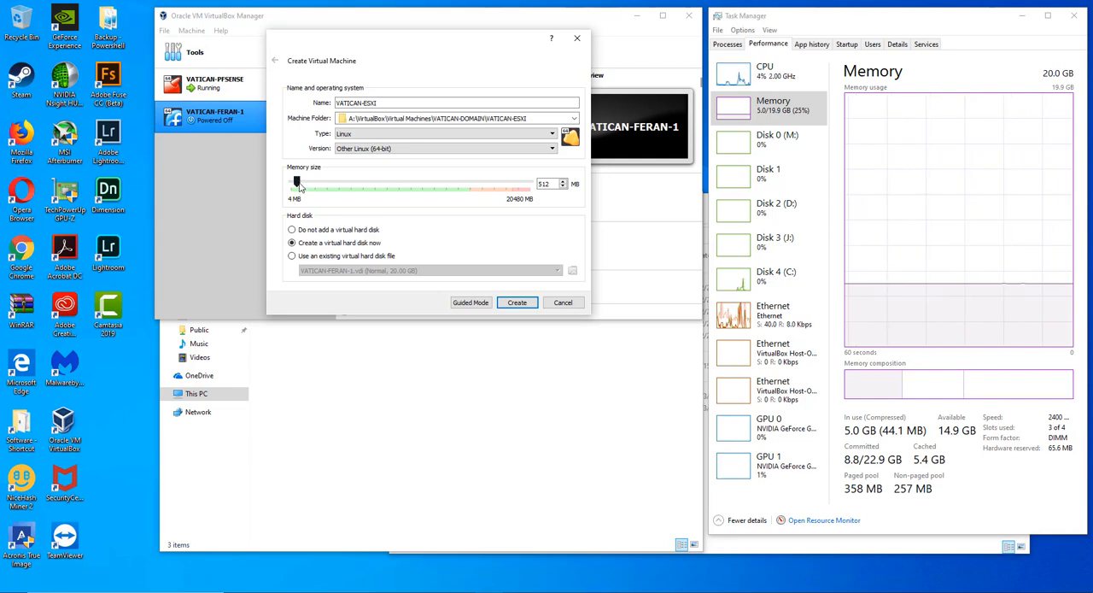
# - Raise the virtual machine's memory size to about 12417 MB
pyautogui.moveTo(298, 186); pyautogui.dragTo(438, 188)
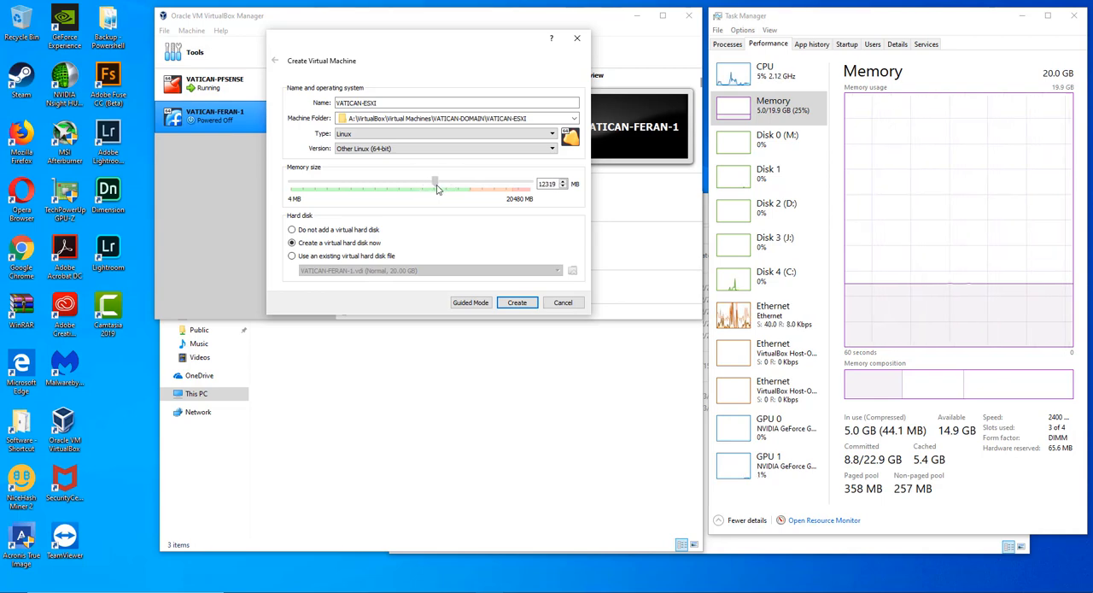
pyautogui.moveTo(438, 189); pyautogui.dragTo(439, 189)
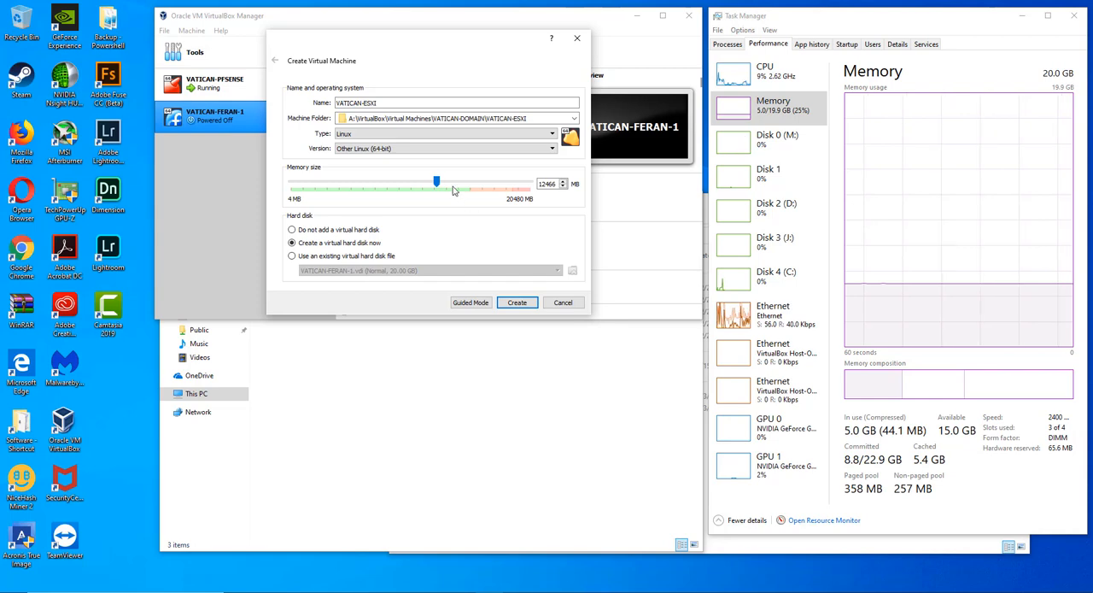
pyautogui.moveTo(440, 188); pyautogui.dragTo(435, 189)
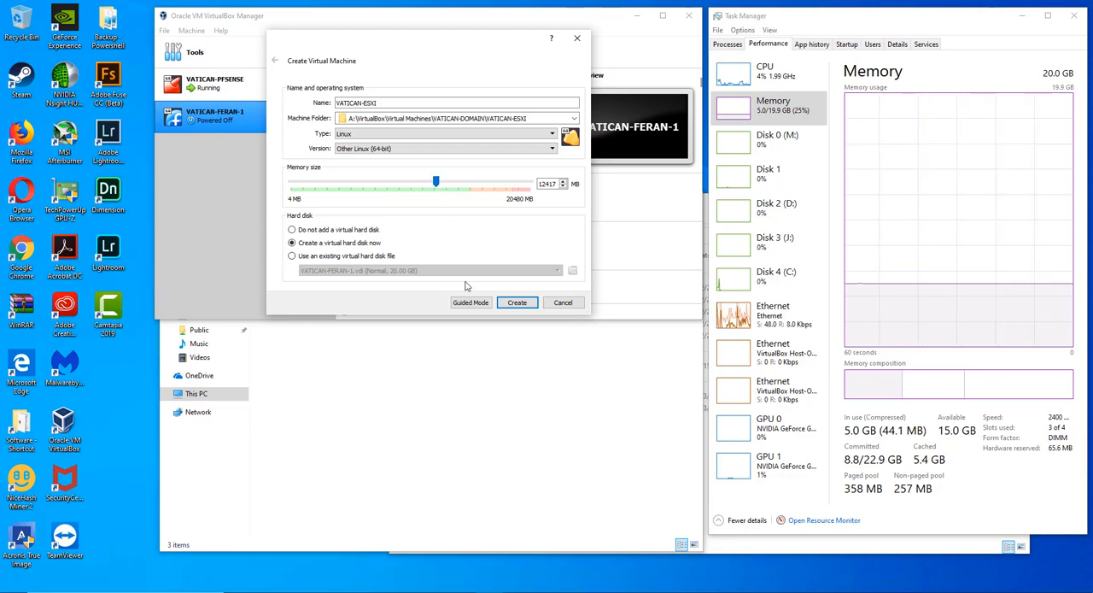
# - Switch to the browser and look up 12 GB in binary megabytes in the GB to MB conversion table
pyautogui.click(654, 591)
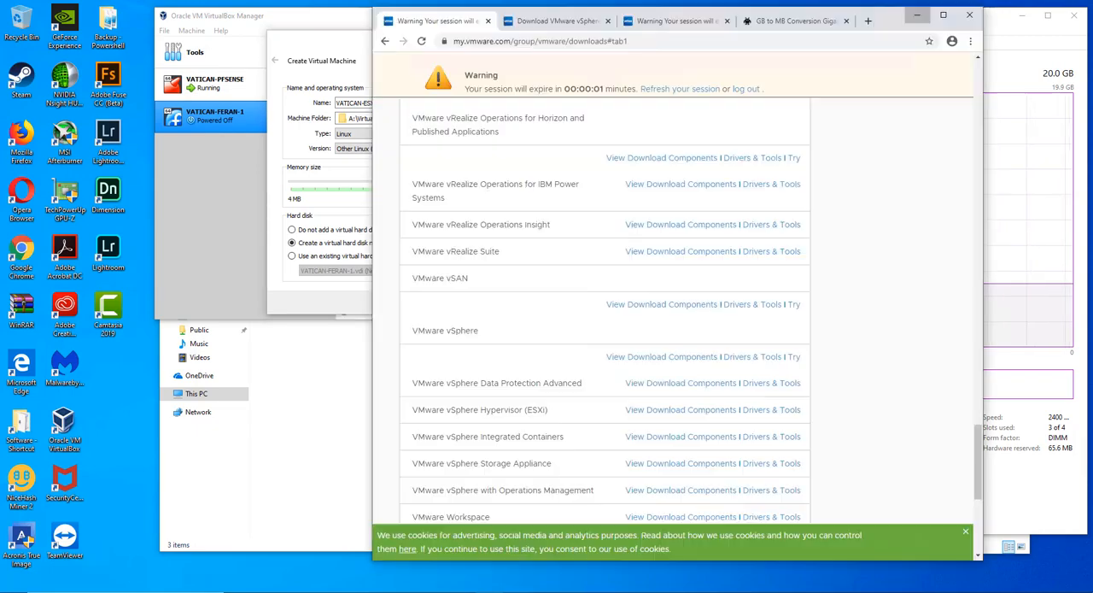
pyautogui.click(787, 29)
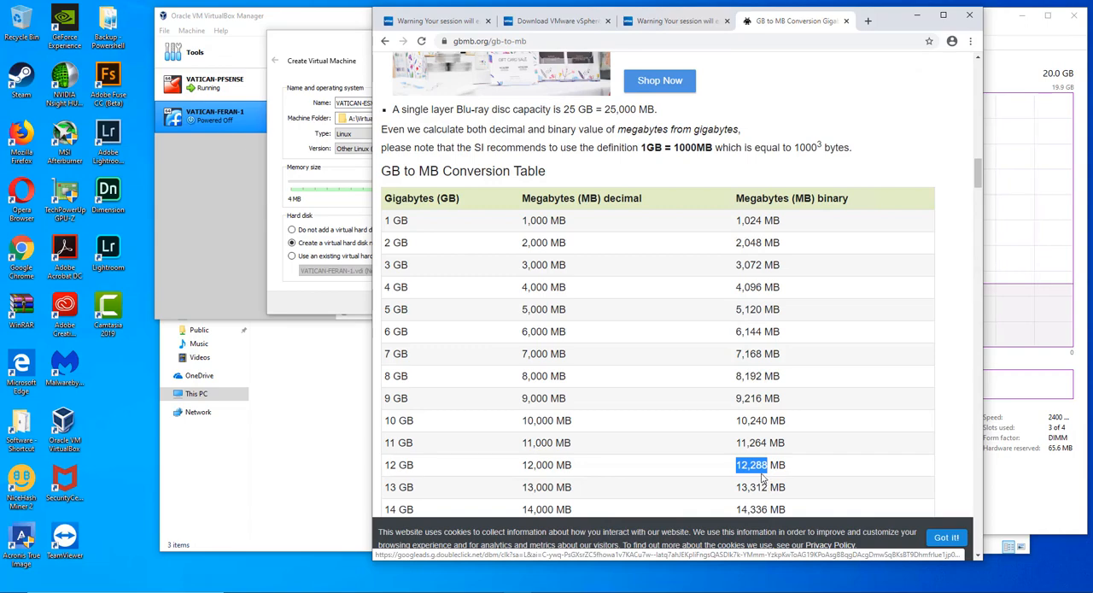
pyautogui.click(918, 17)
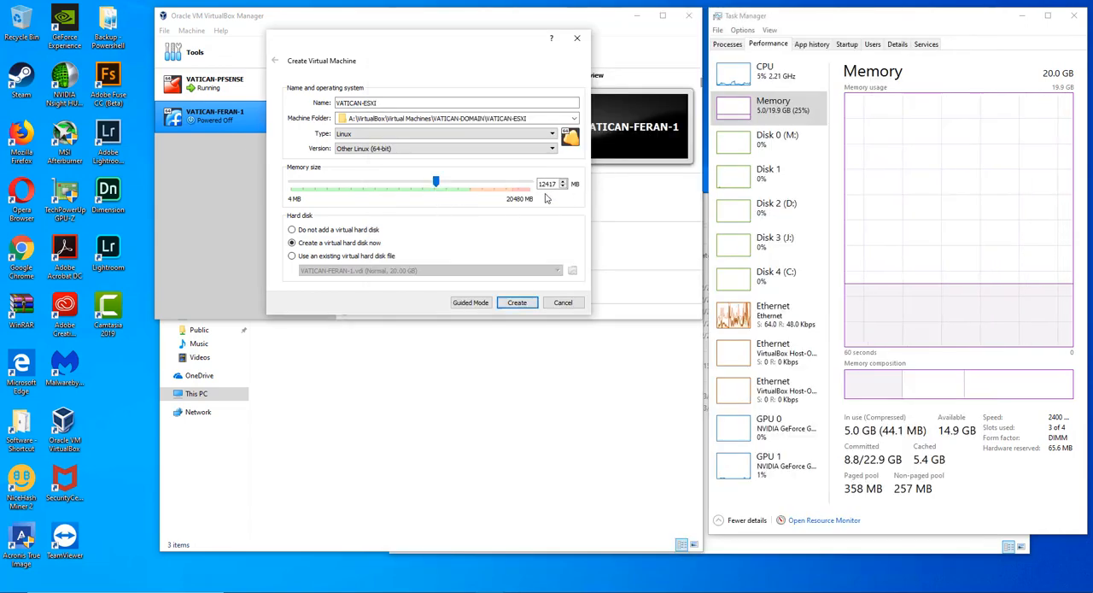
# - Set the memory size to exactly 12288 MB and proceed to the virtual hard disk creation
pyautogui.doubleClick(553, 184)
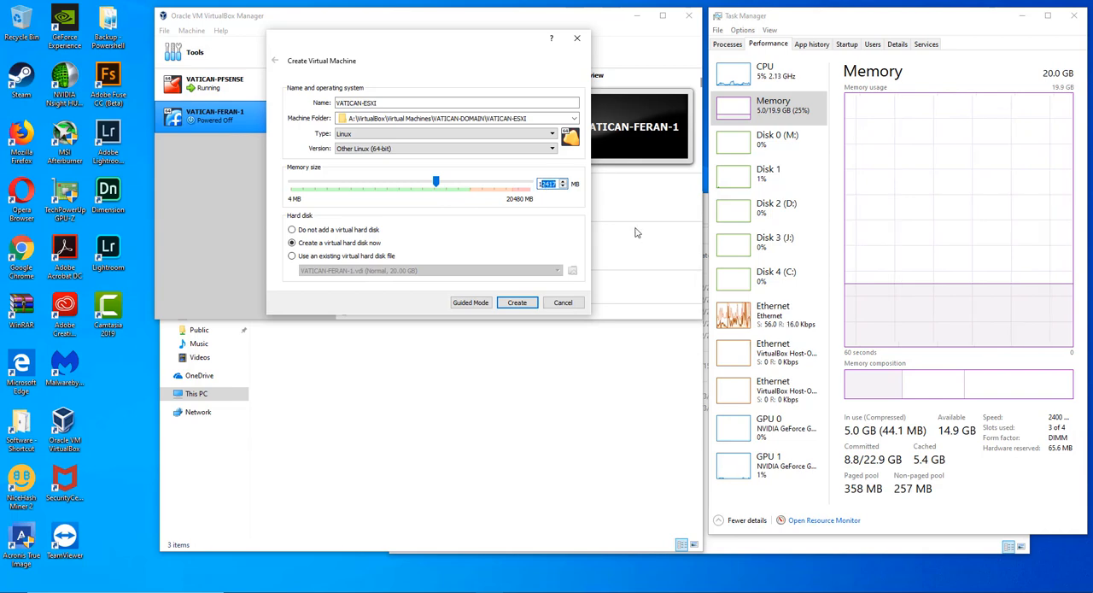
pyautogui.write('12288')
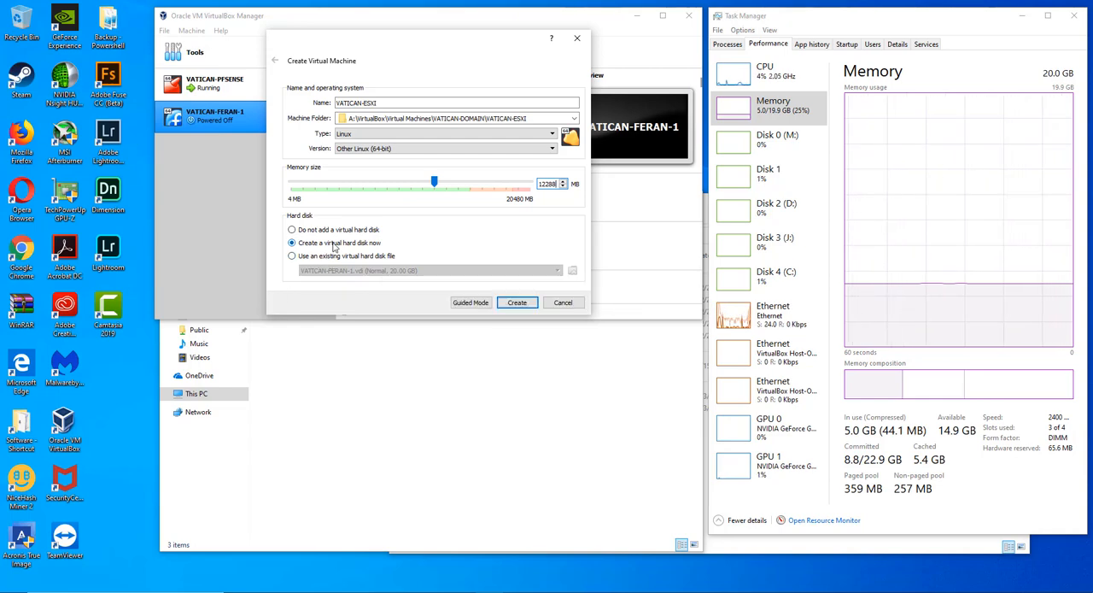
pyautogui.click(516, 303)
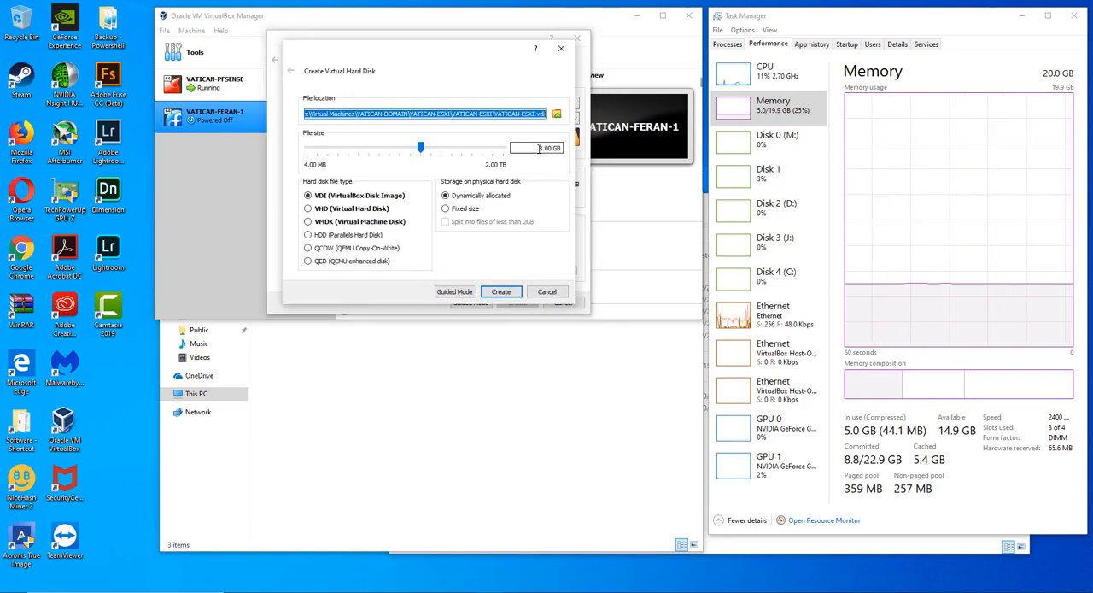
# - Create a 10 GB fixed-size VDI hard disk for the machine and show Disk 1 activity in Task Manager
pyautogui.moveTo(541, 148); pyautogui.dragTo(533, 148)
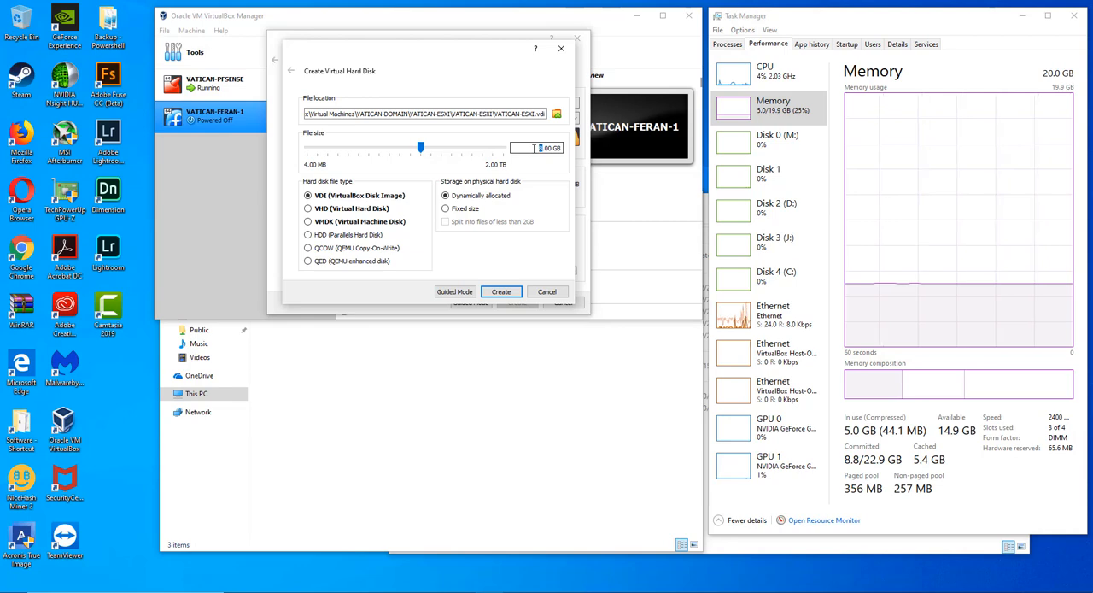
pyautogui.write('10')
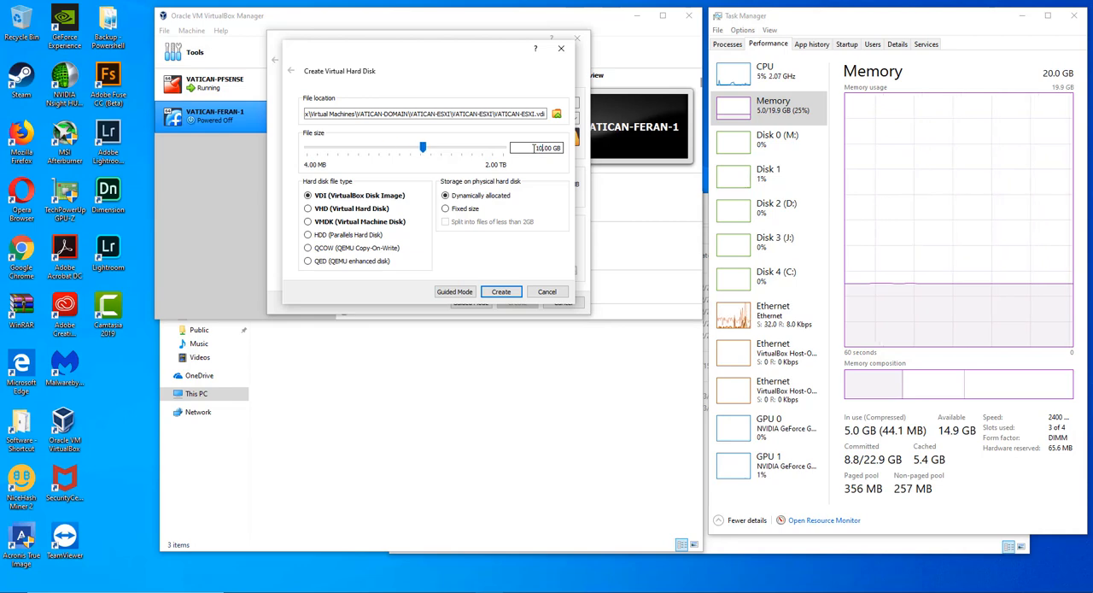
pyautogui.click(463, 212)
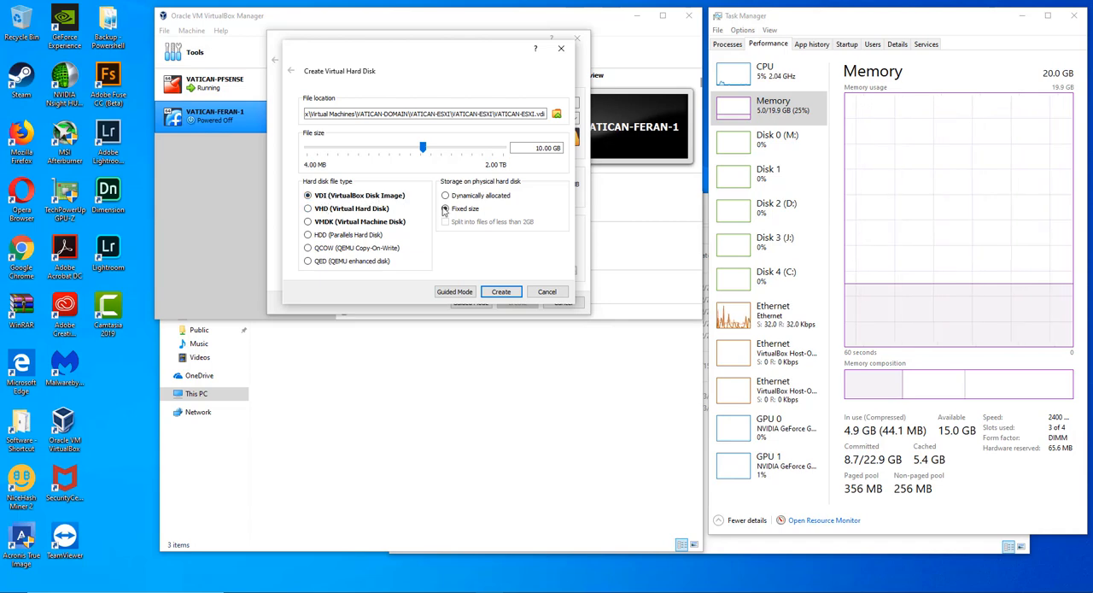
pyautogui.click(501, 291)
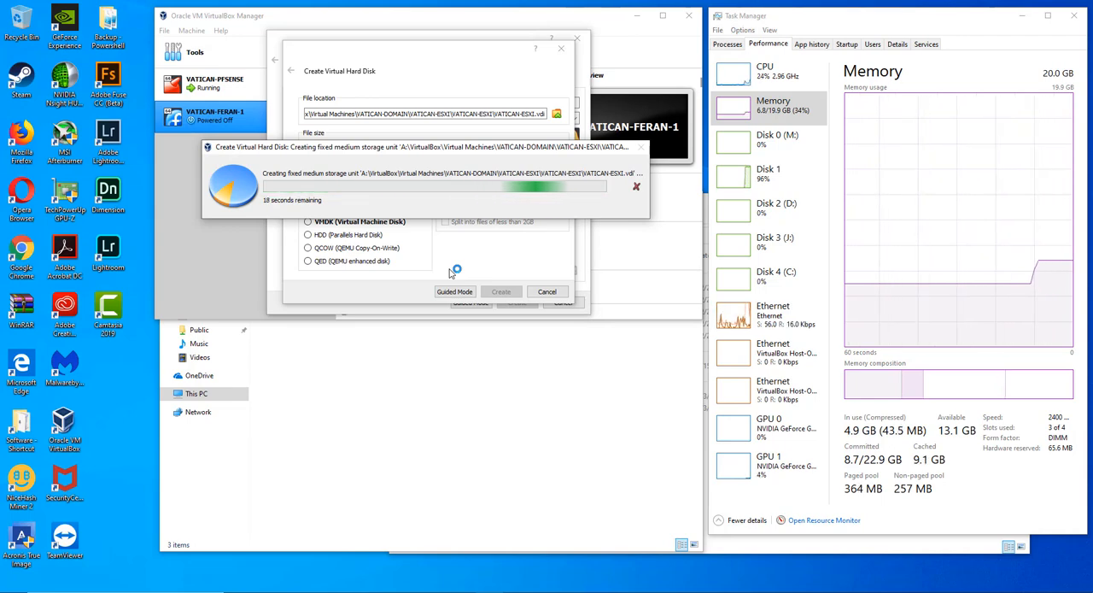
pyautogui.click(790, 181)
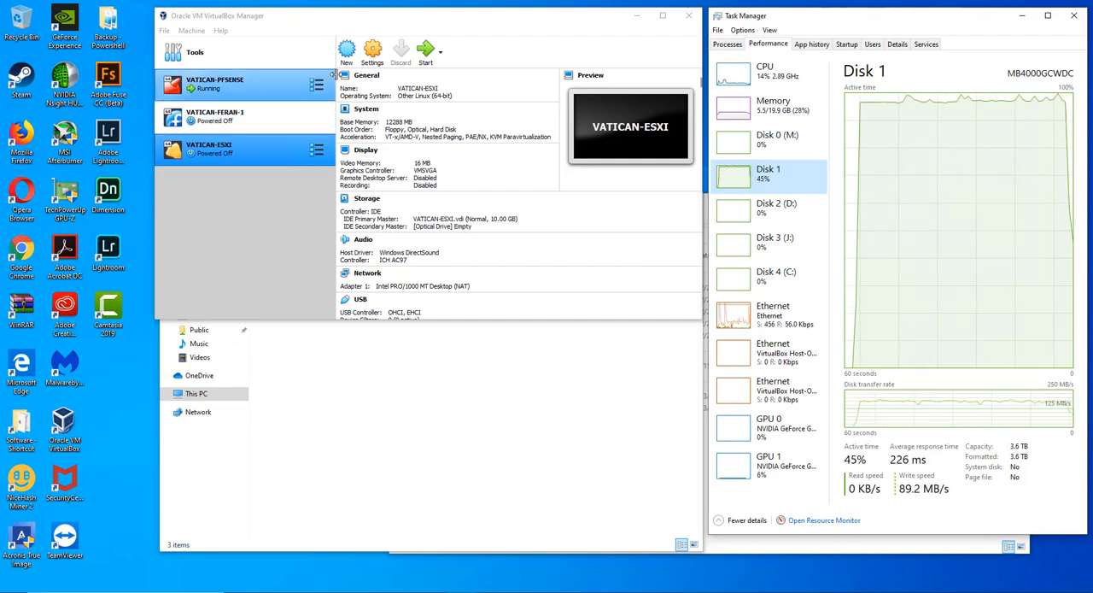
# - Open the VATICAN-ESXI settings and review the General section's advanced, description and disk encryption options
pyautogui.click(382, 64)
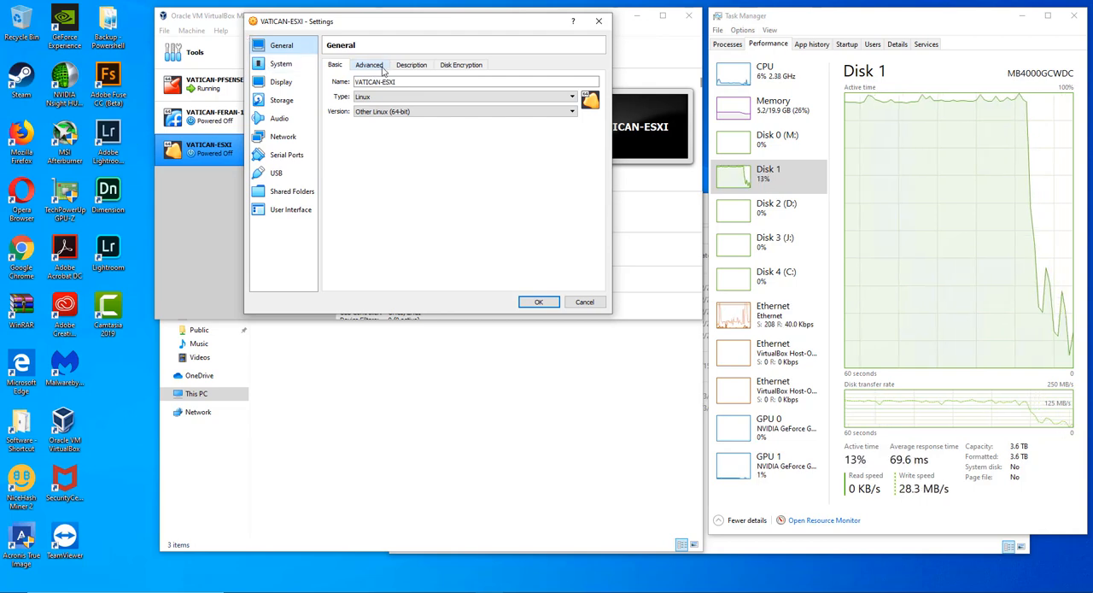
pyautogui.click(382, 68)
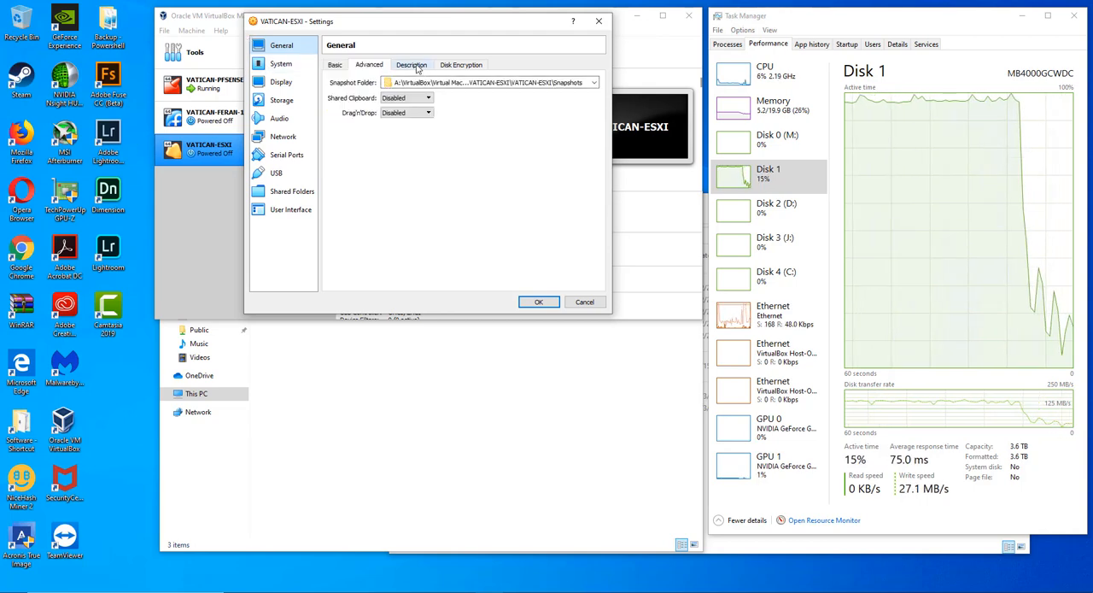
pyautogui.click(414, 67)
pyautogui.click(460, 66)
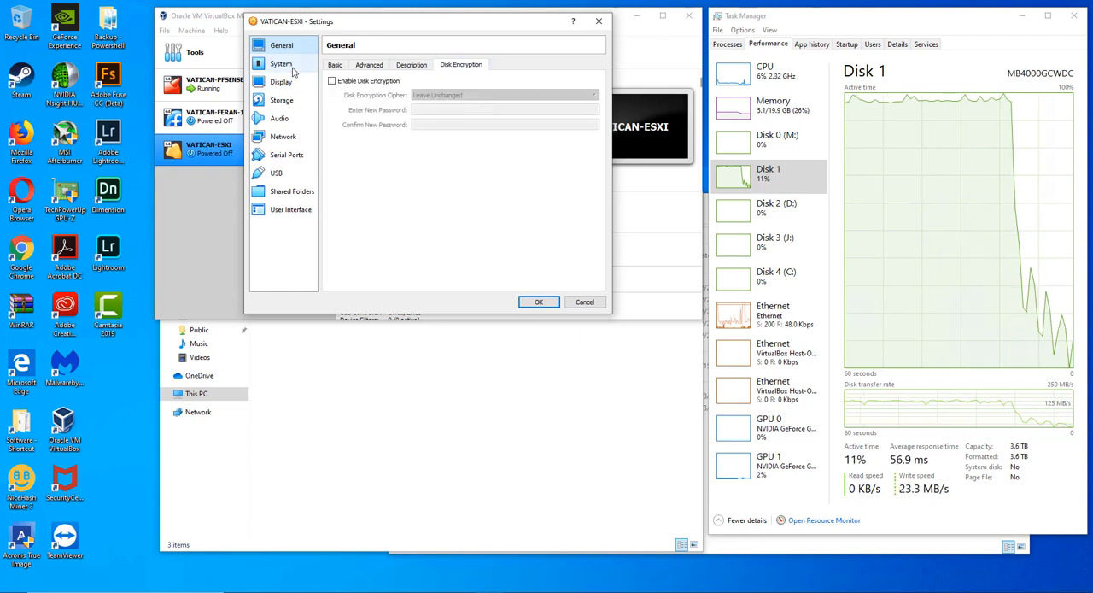
# - Disable Floppy in the system boot order and move it below Optical and Hard Disk
pyautogui.click(282, 66)
pyautogui.click(393, 112)
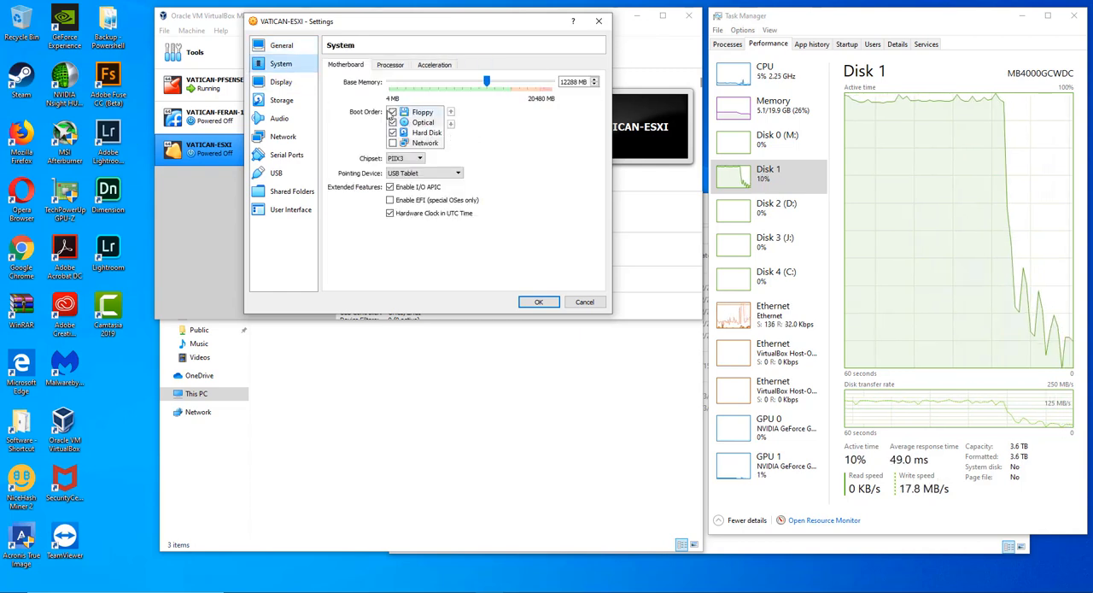
pyautogui.click(450, 124)
pyautogui.click(450, 124)
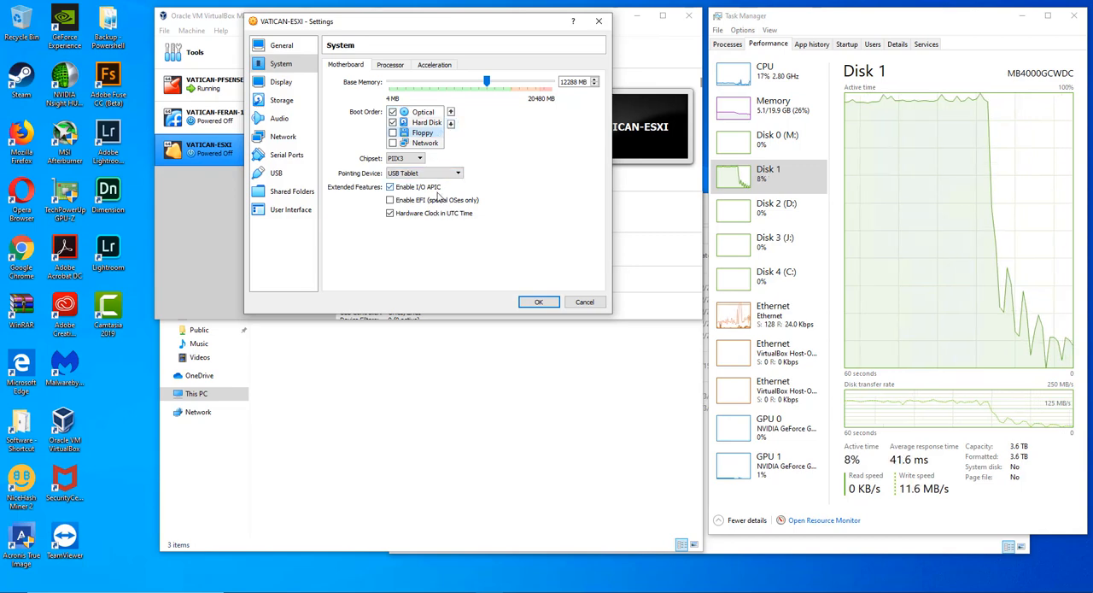
# - Assign 4 processors to the virtual machine and check the host's CPU details in Task Manager
pyautogui.click(389, 64)
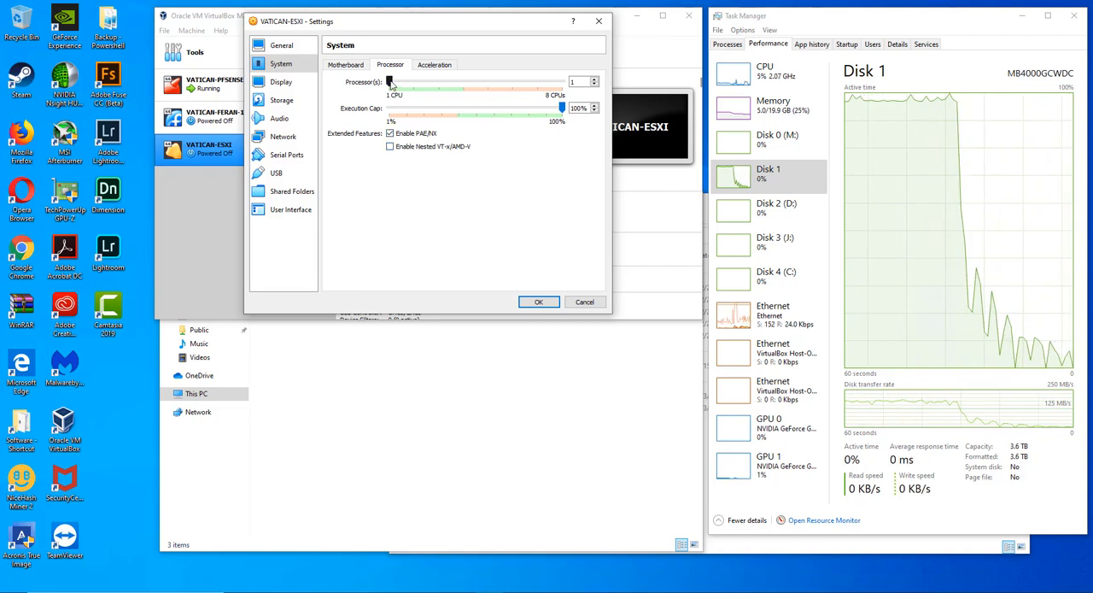
pyautogui.moveTo(407, 86); pyautogui.dragTo(421, 88)
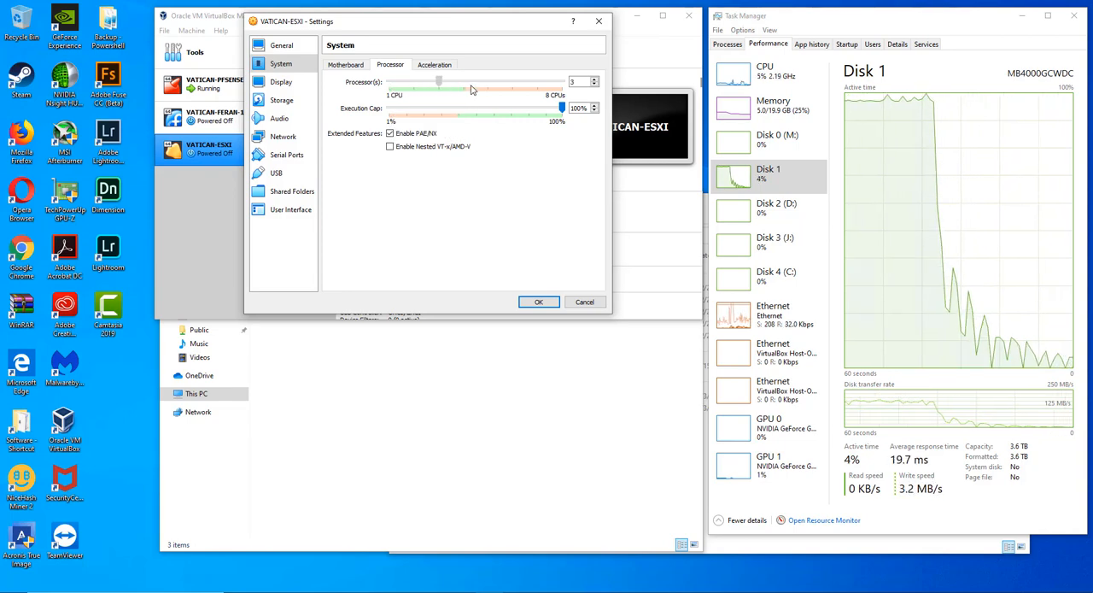
pyautogui.moveTo(461, 86)
pyautogui.mouseDown()
pyautogui.moveTo(444, 86)
pyautogui.moveTo(469, 88)
pyautogui.mouseUp()
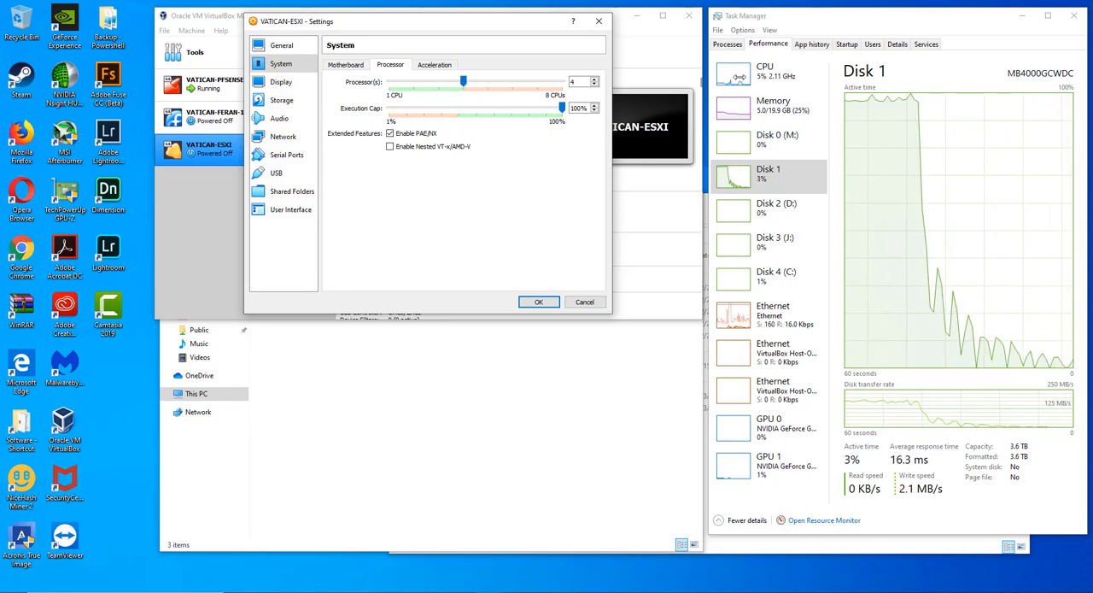
pyautogui.click(767, 72)
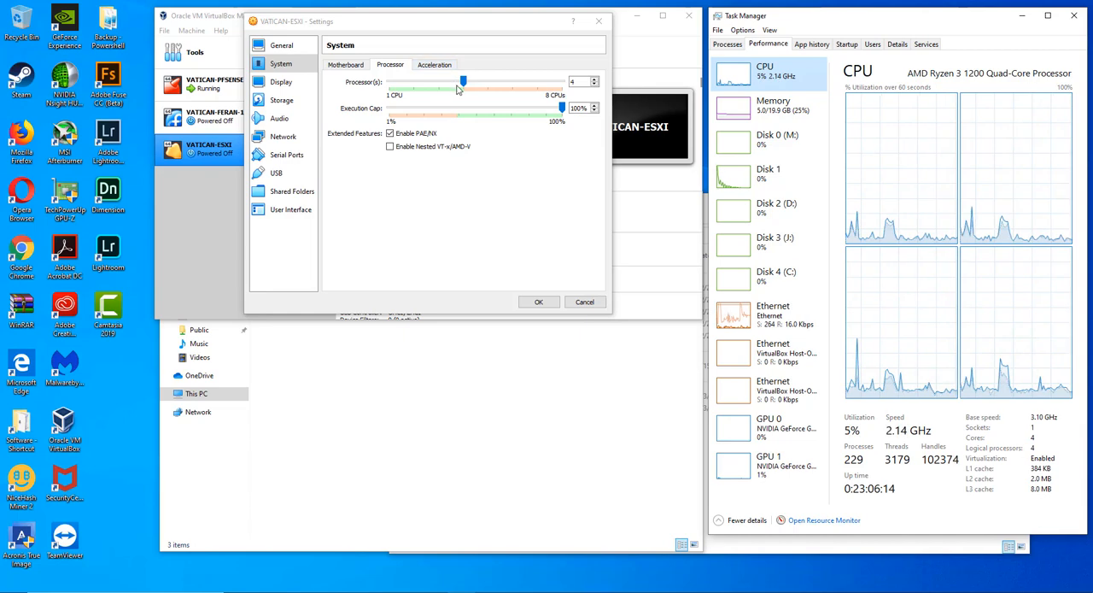
# - Review the system's acceleration, processor and motherboard settings
pyautogui.click(434, 65)
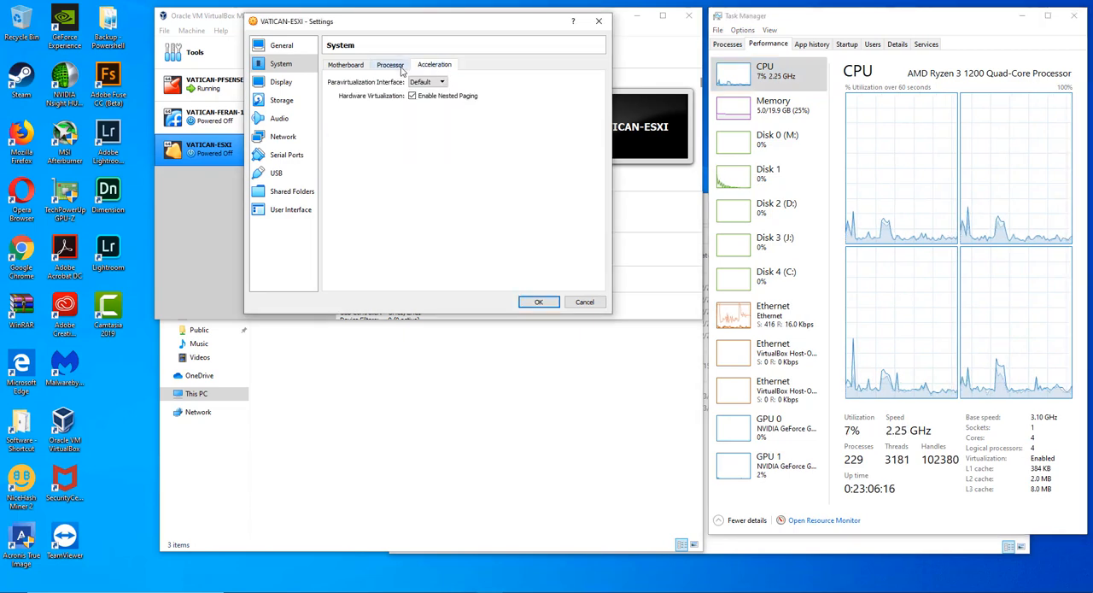
pyautogui.click(398, 68)
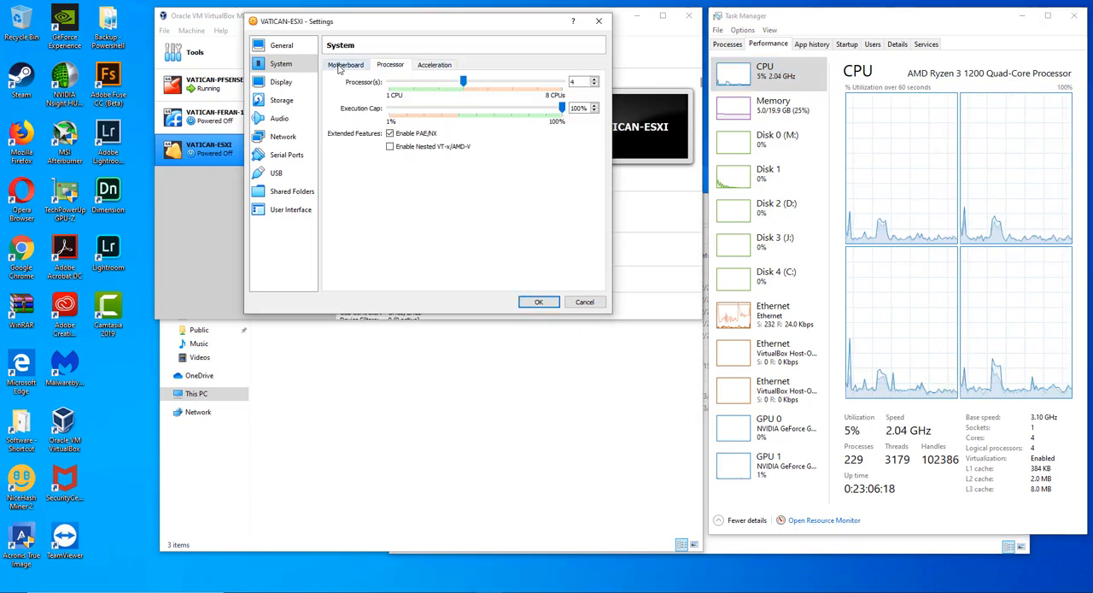
pyautogui.click(346, 66)
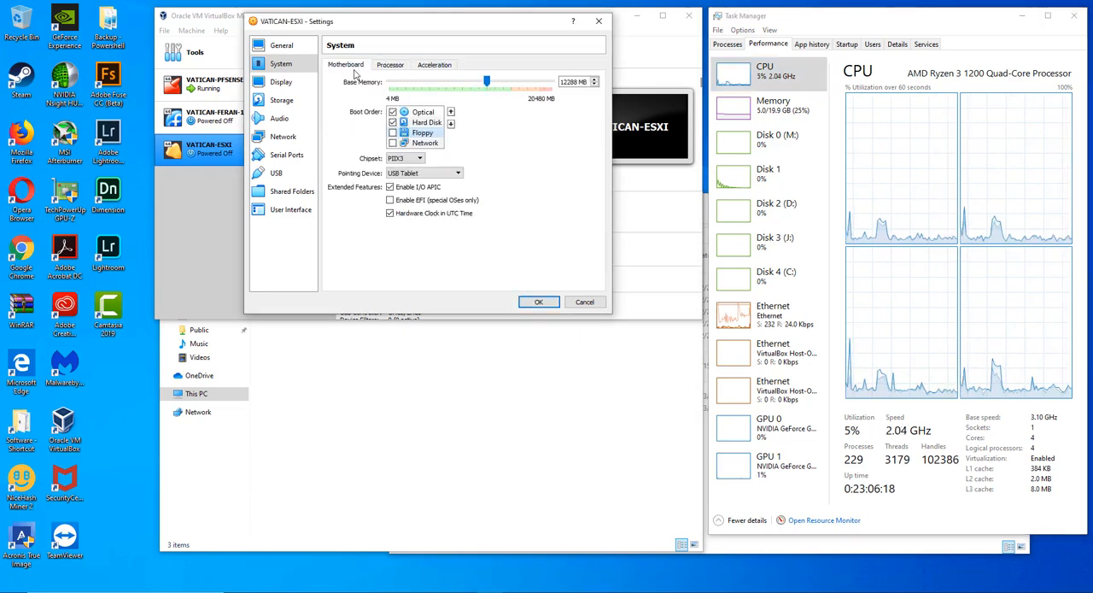
# - Look through the machine's display, storage, network, serial port, USB and shared folder settings
pyautogui.click(285, 83)
pyautogui.click(287, 101)
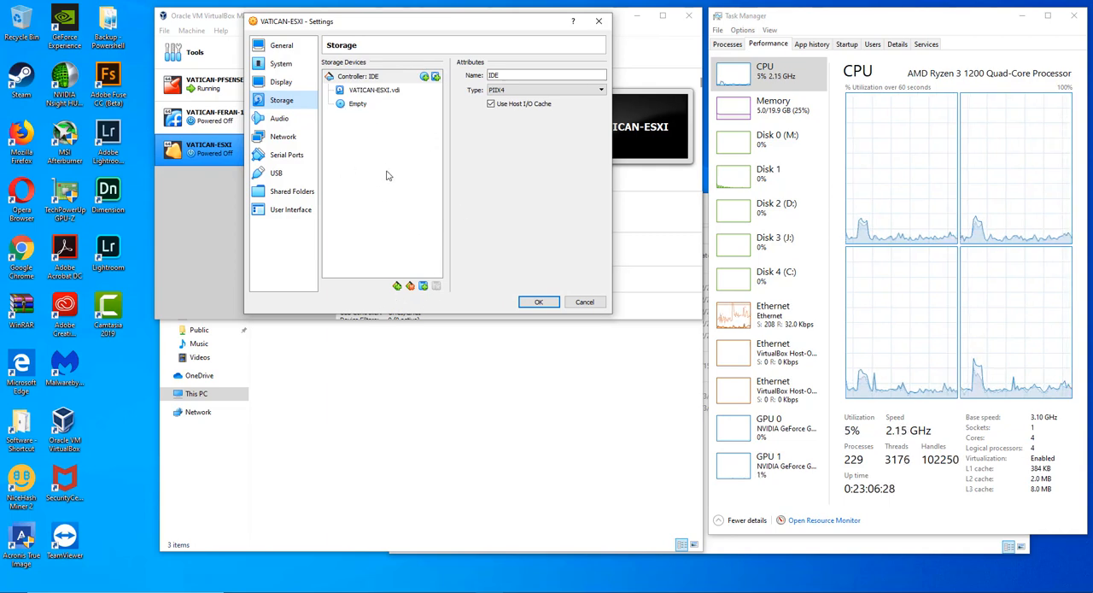
pyautogui.click(288, 137)
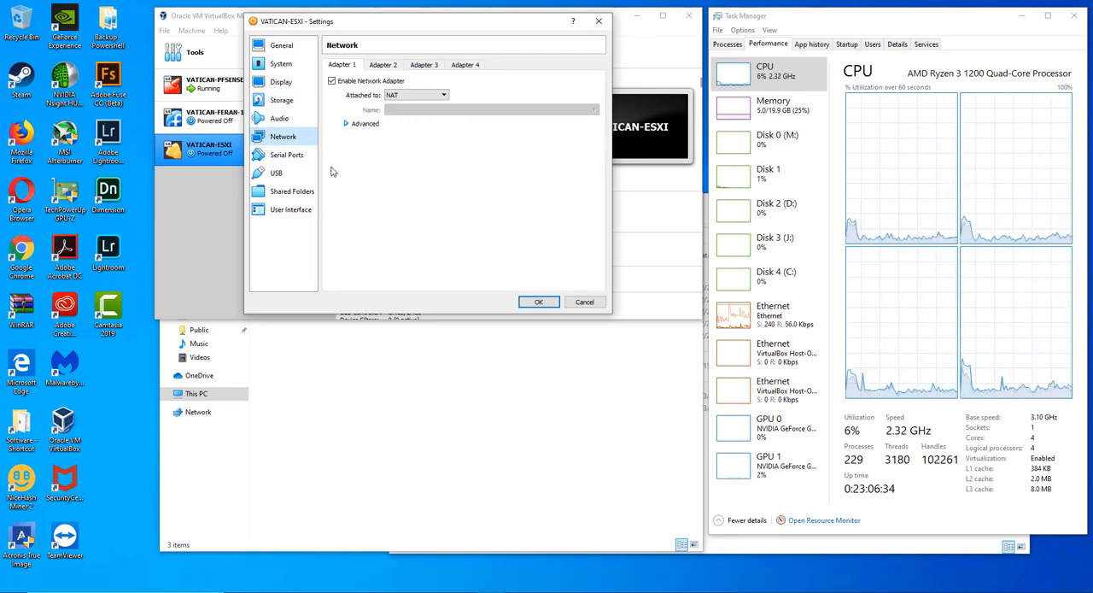
pyautogui.click(287, 154)
pyautogui.click(290, 173)
pyautogui.click(289, 190)
pyautogui.click(288, 156)
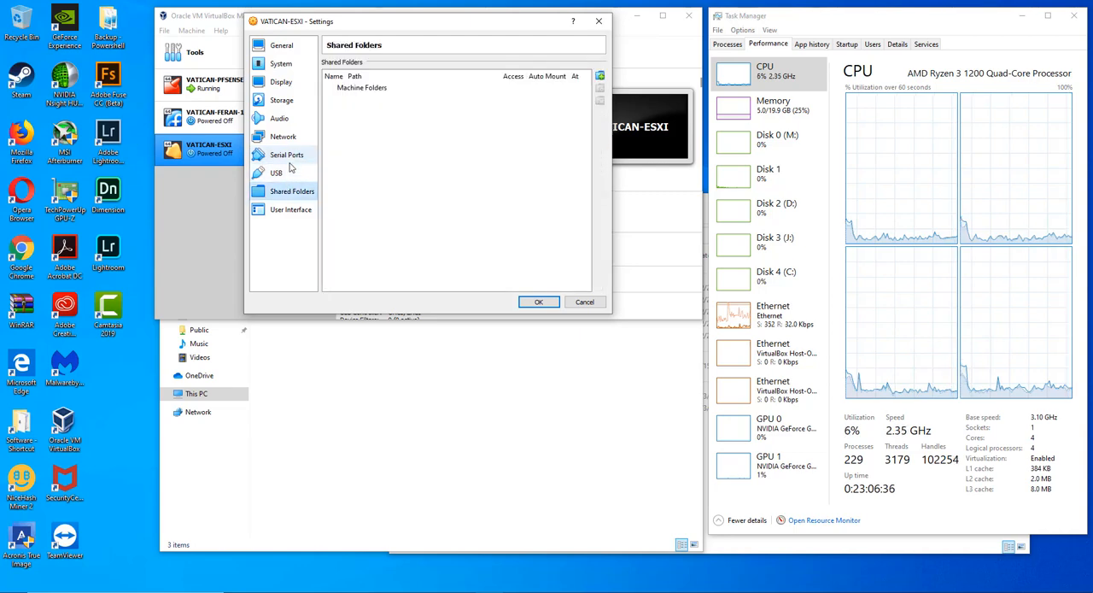
# - Set the USB controller to USB 3.0 (xHCI), save the settings and start the VATICAN-ESXI virtual machine
pyautogui.click(287, 174)
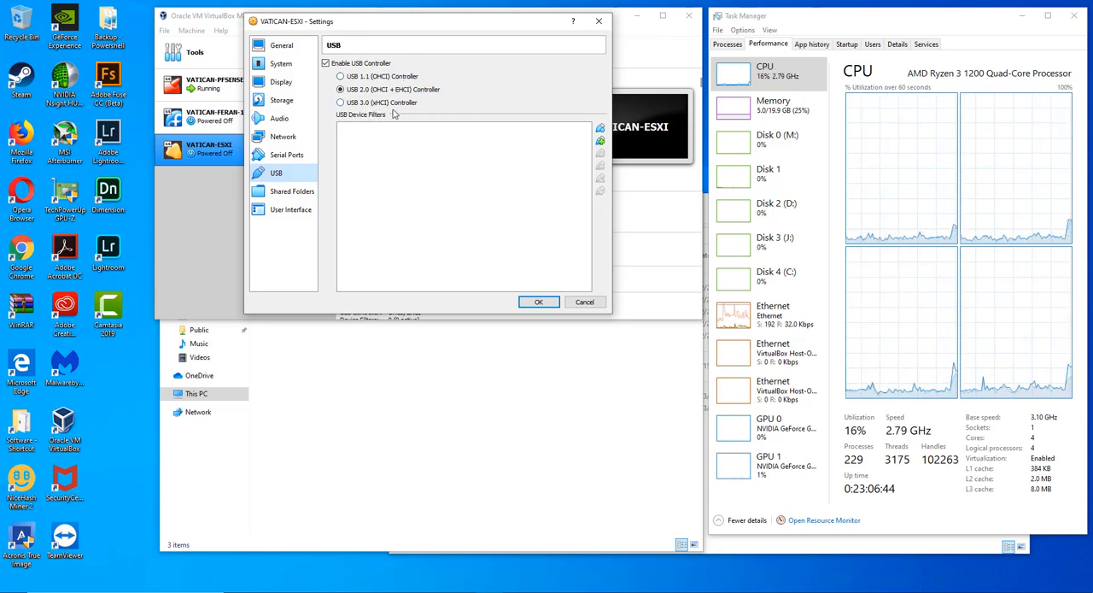
pyautogui.click(341, 103)
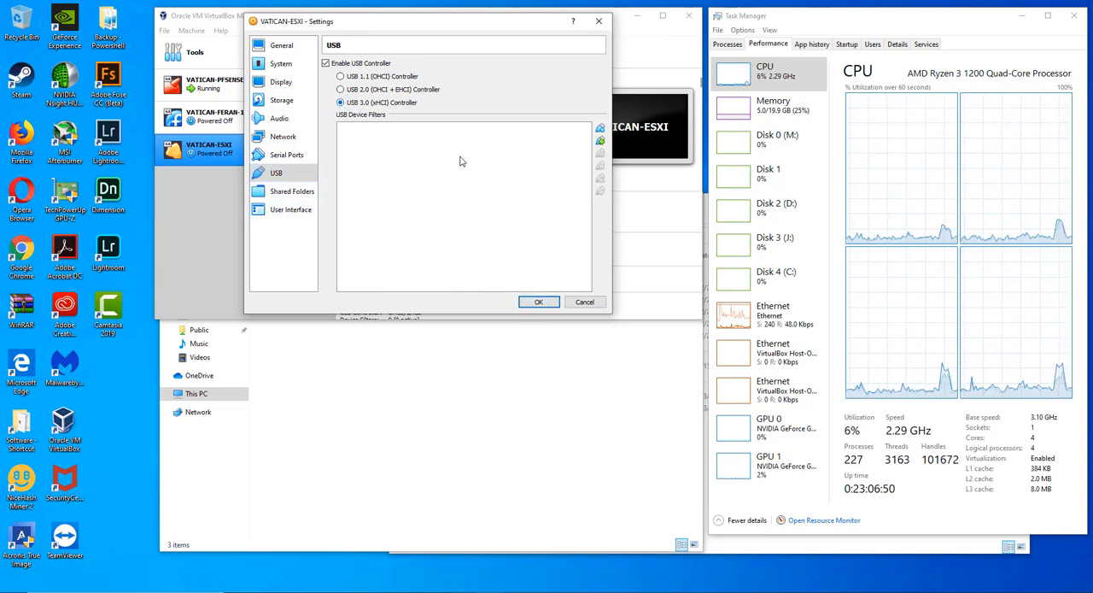
pyautogui.click(536, 303)
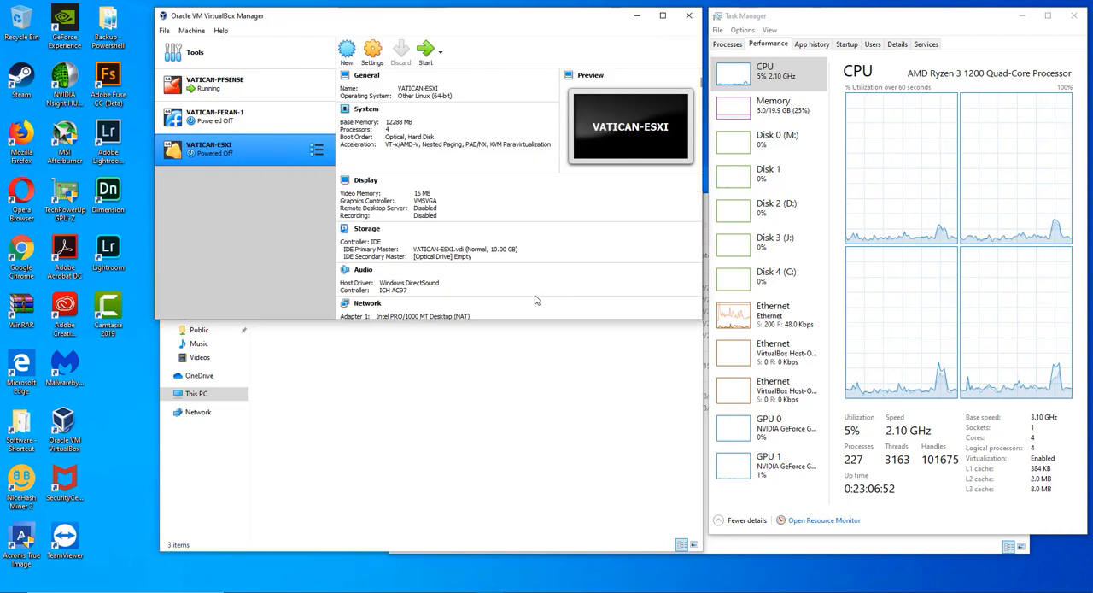
pyautogui.click(424, 51)
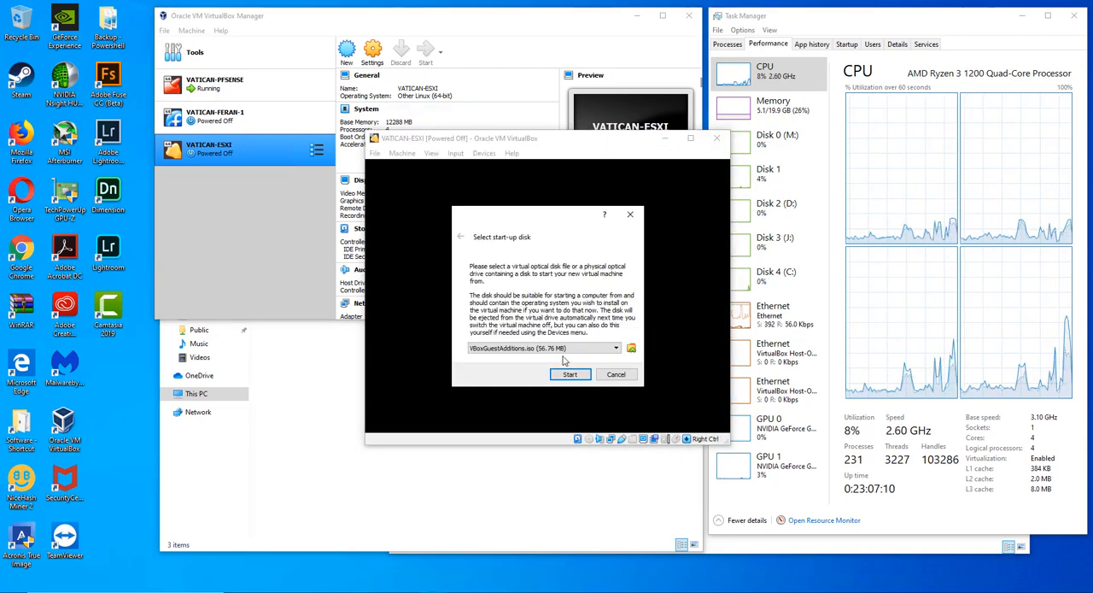
pyautogui.click(631, 350)
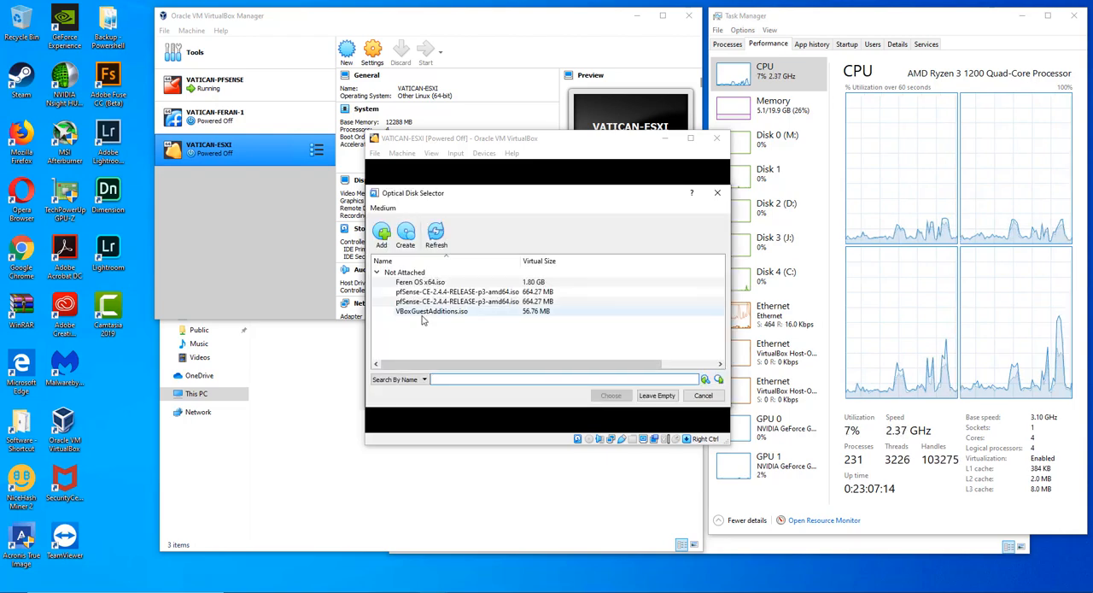
pyautogui.click(703, 396)
pyautogui.click(616, 349)
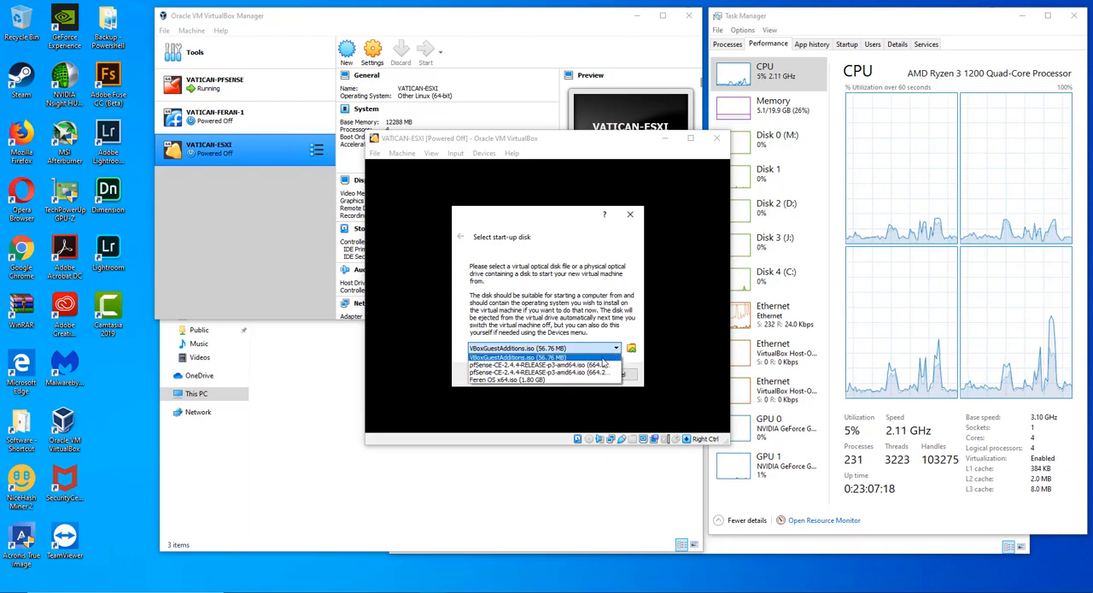
pyautogui.click(543, 357)
pyautogui.click(632, 349)
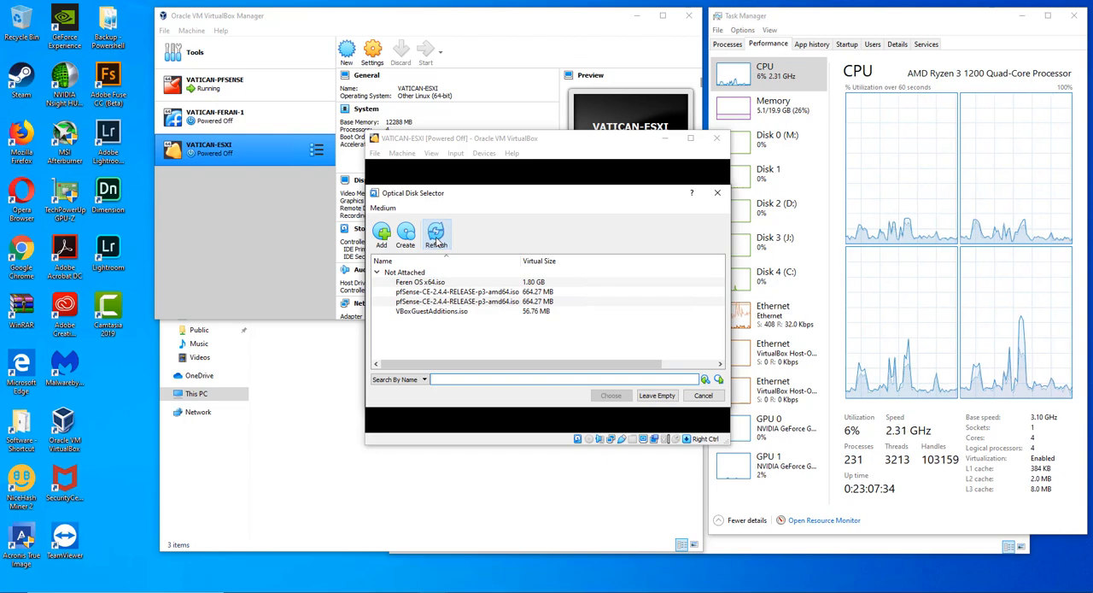
pyautogui.click(462, 310)
pyautogui.click(608, 394)
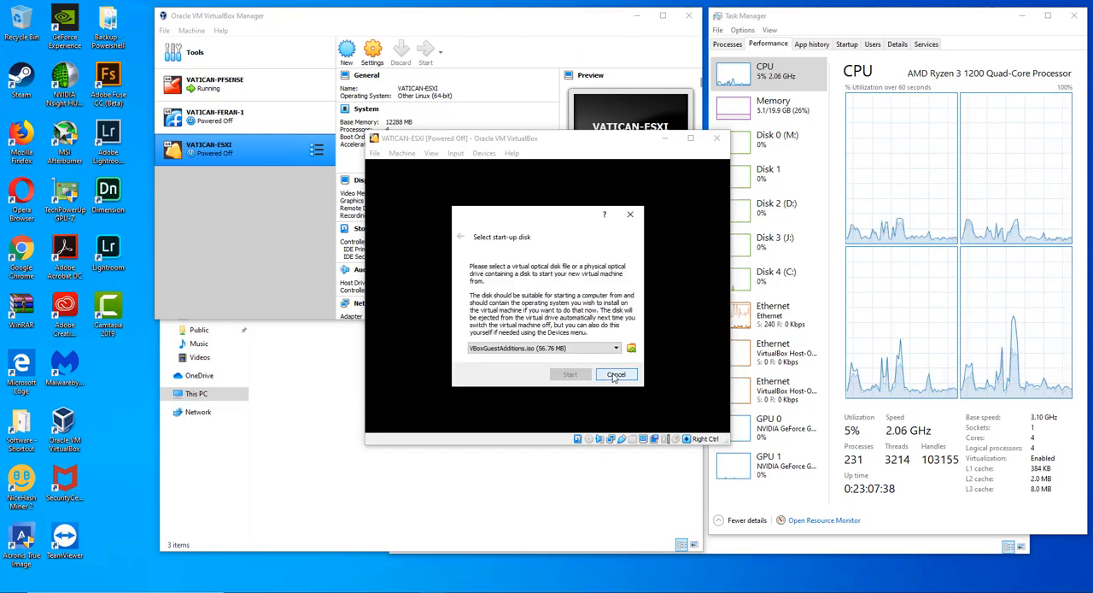
pyautogui.click(616, 349)
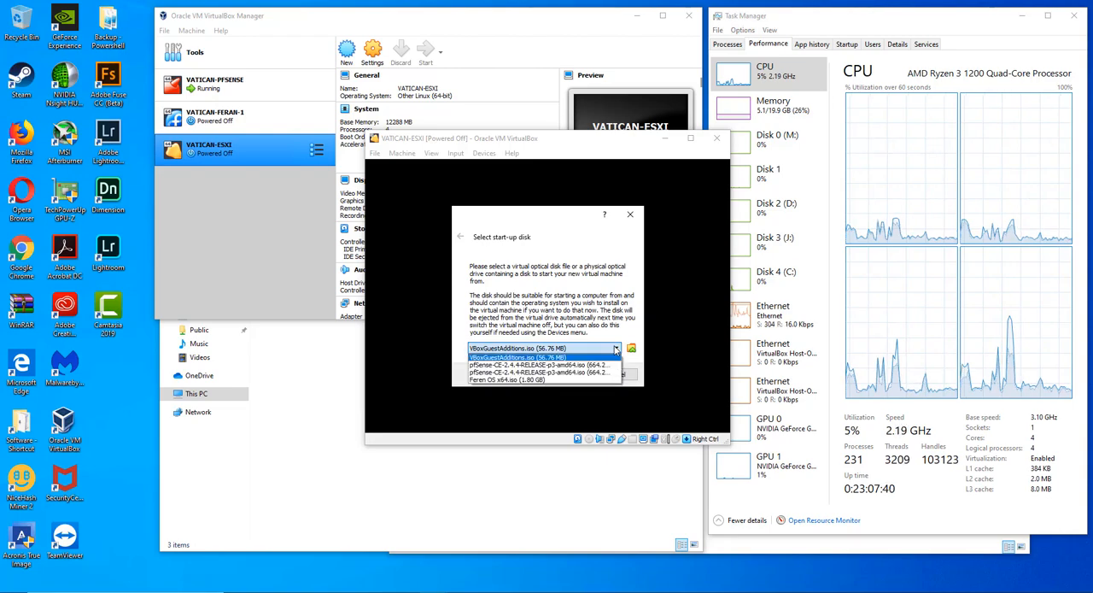
pyautogui.click(616, 348)
# - Add VMware-VMvisor-Installer-201912001-15160138.x86_64.iso from Downloads as the start-up disk and boot the virtual machine from it
pyautogui.click(631, 347)
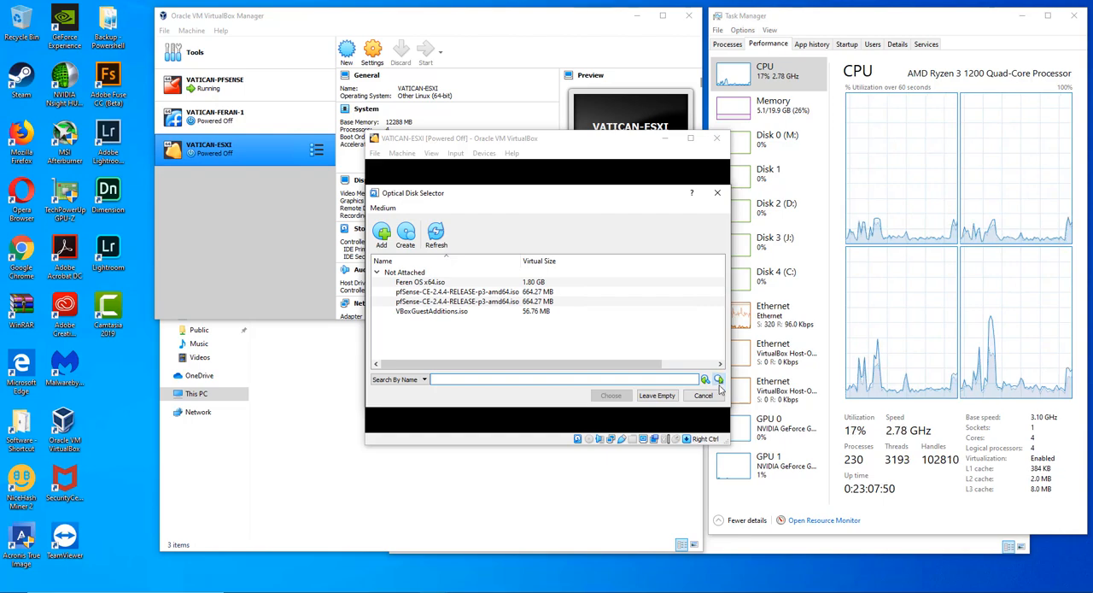
pyautogui.click(384, 236)
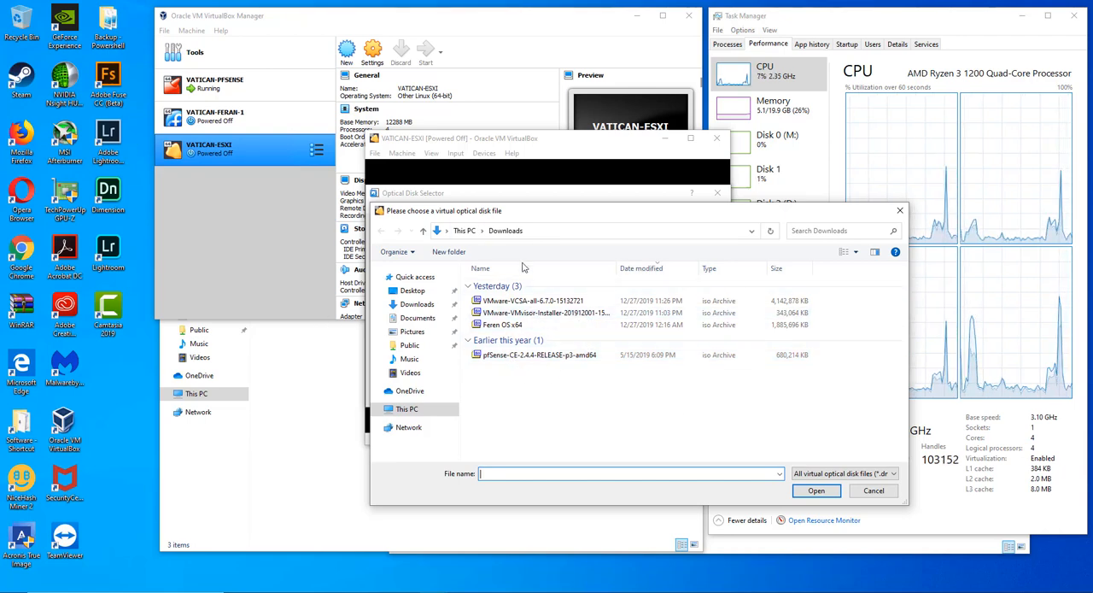
pyautogui.click(531, 305)
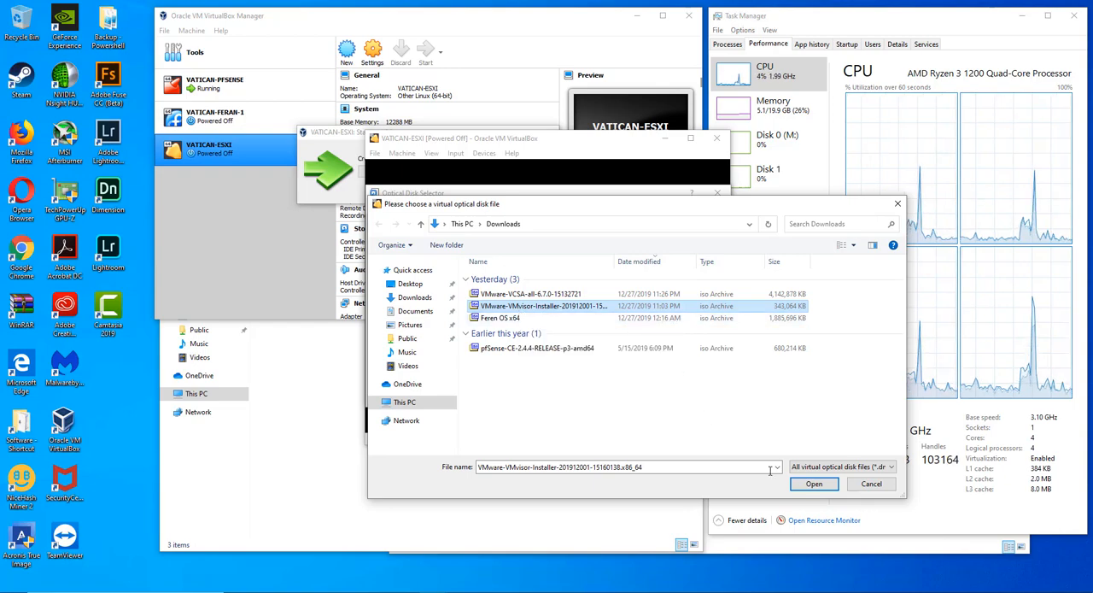
pyautogui.click(800, 483)
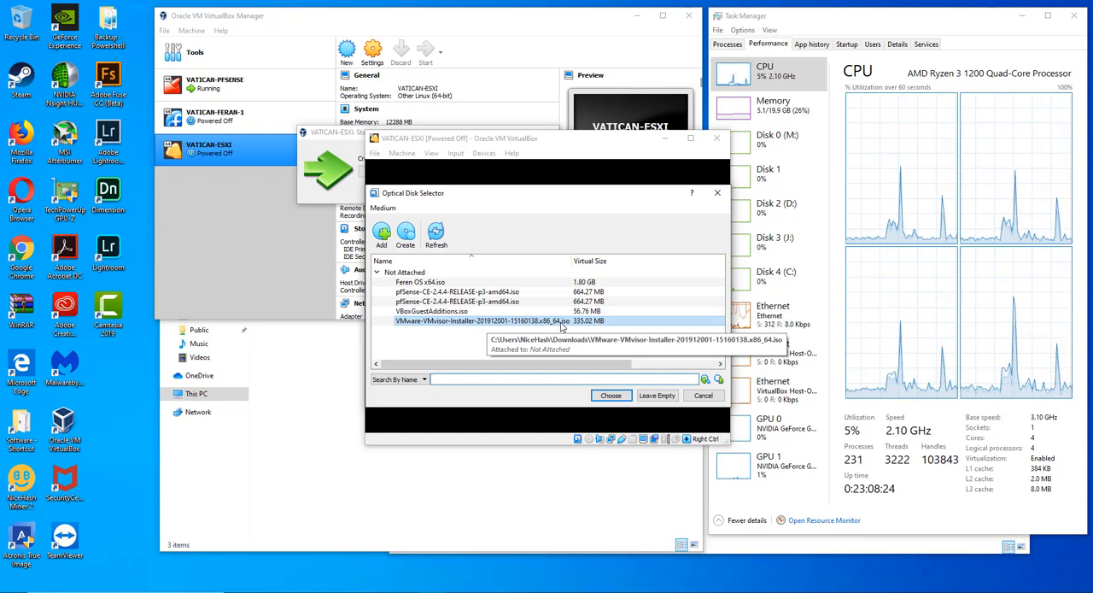
pyautogui.click(612, 395)
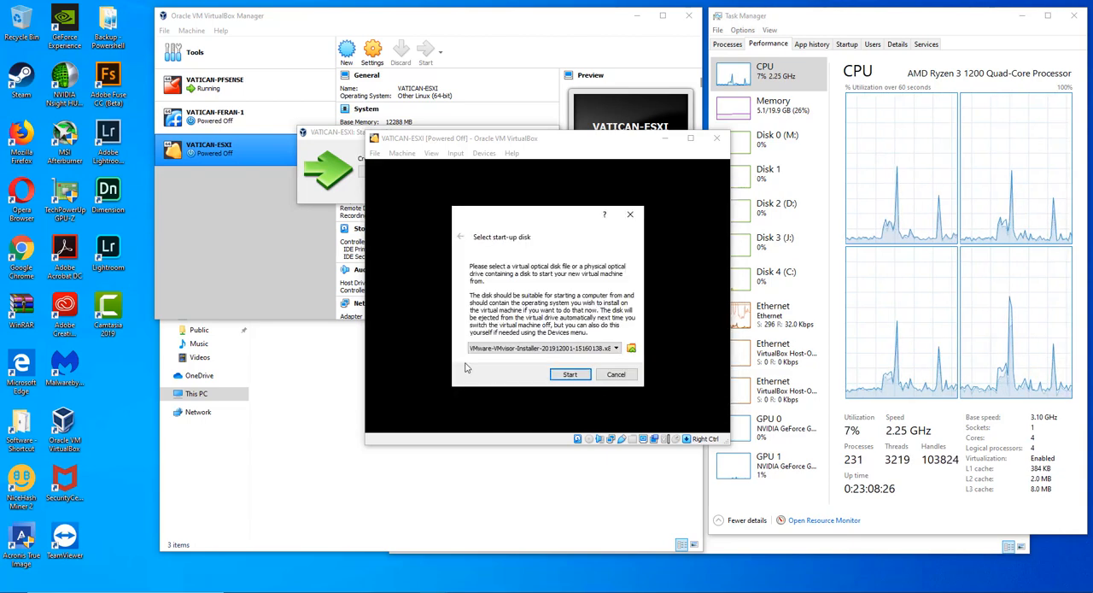
pyautogui.click(570, 375)
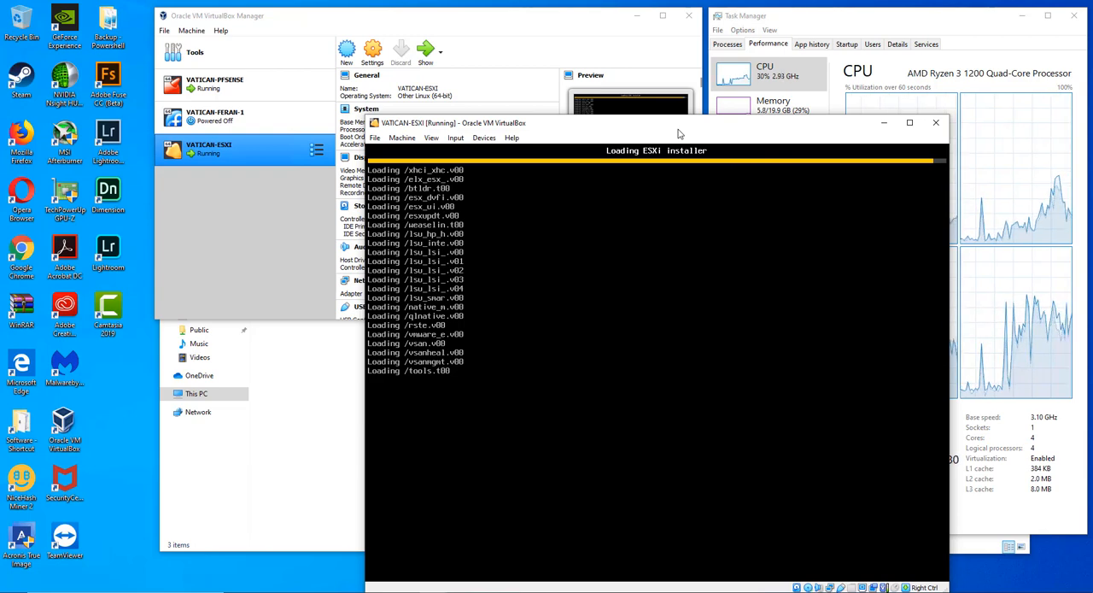
# - Move the virtual machine window clear of Task Manager and check the host's Ethernet, CPU and memory usage
pyautogui.moveTo(677, 130); pyautogui.dragTo(434, 104)
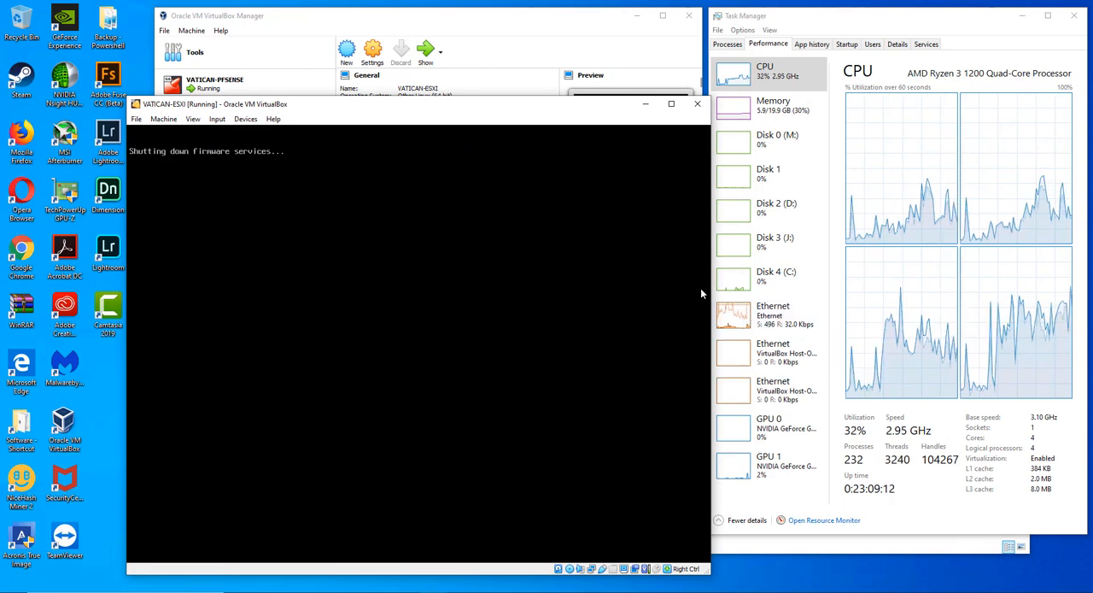
pyautogui.click(767, 317)
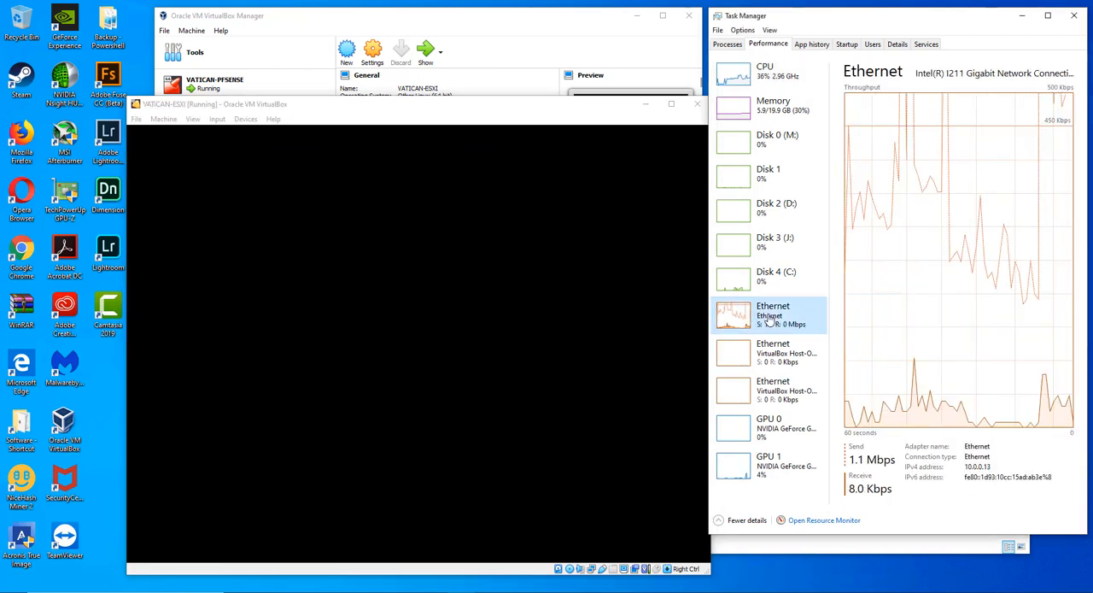
pyautogui.click(768, 71)
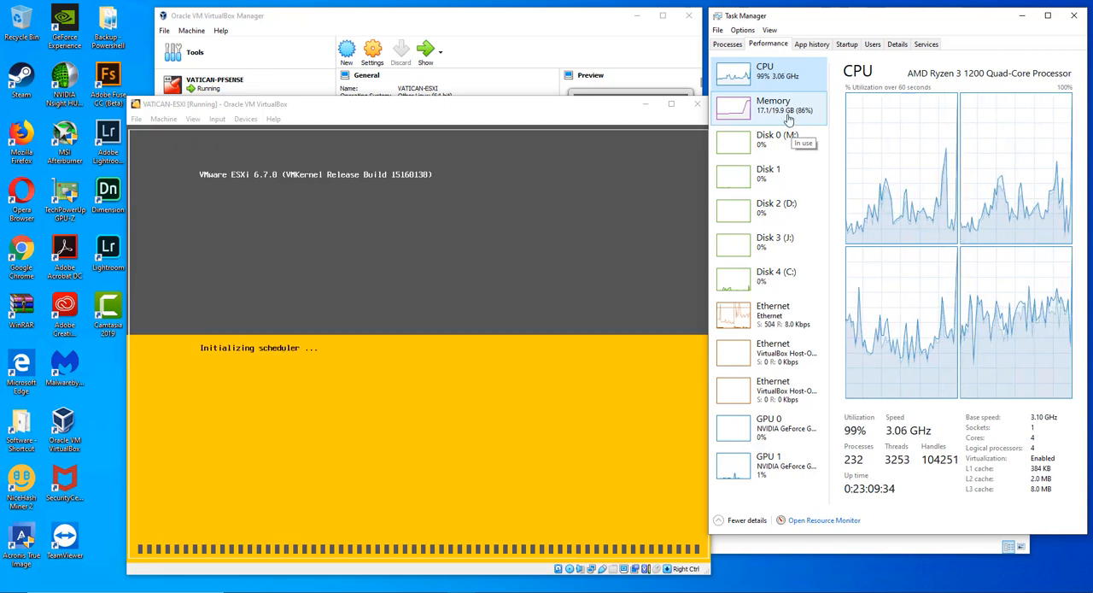
pyautogui.click(786, 107)
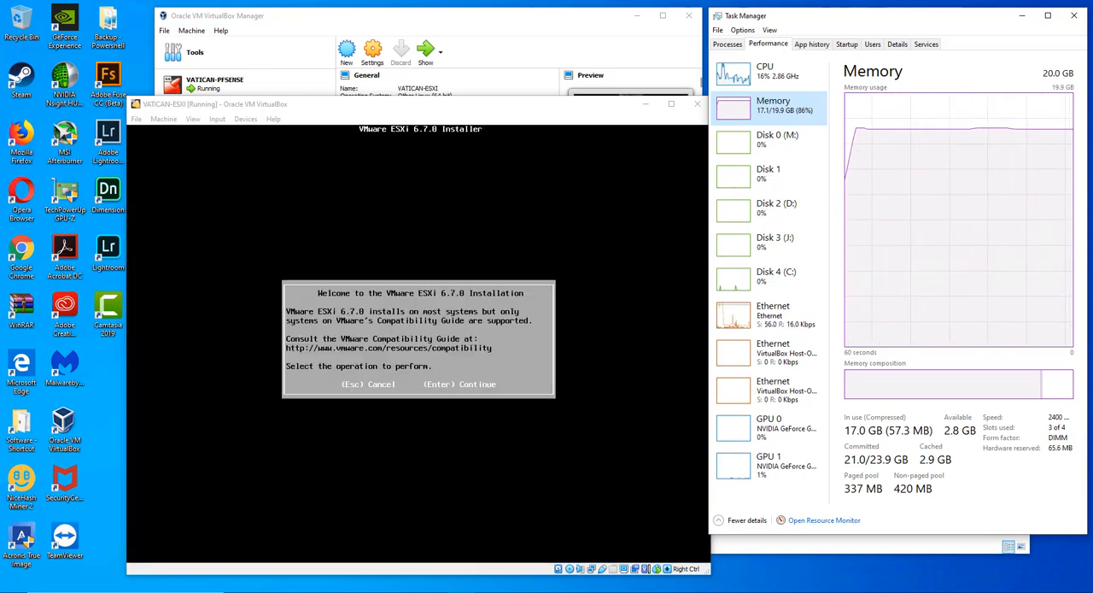
# - Accept the ESXi license agreement and choose the VBOX HARDDISK and the US Default keyboard layout for the installation
pyautogui.click(384, 290)
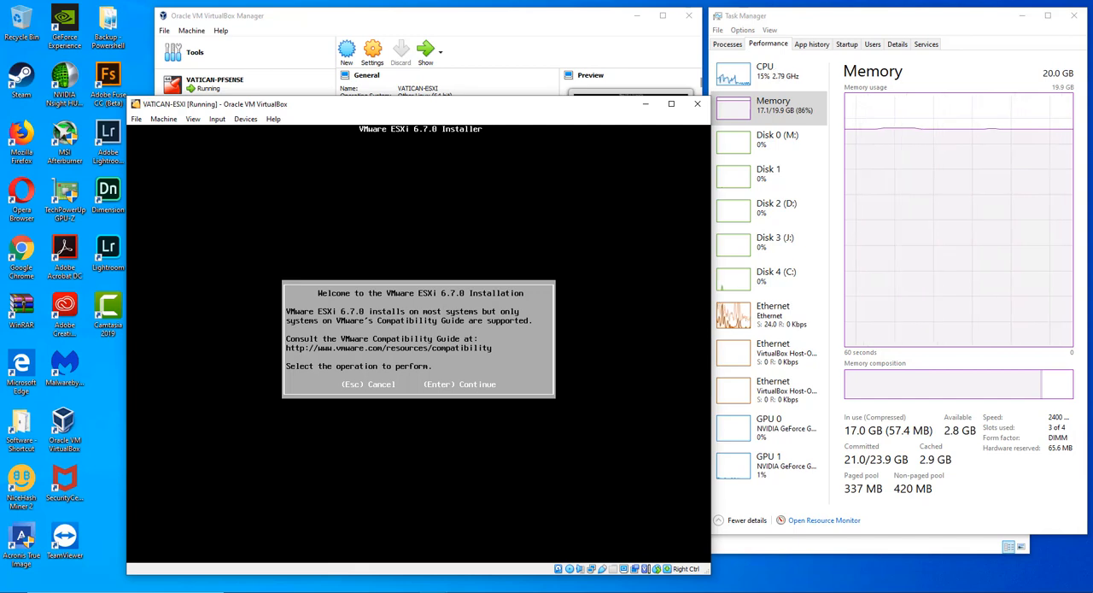
pyautogui.press('Return')
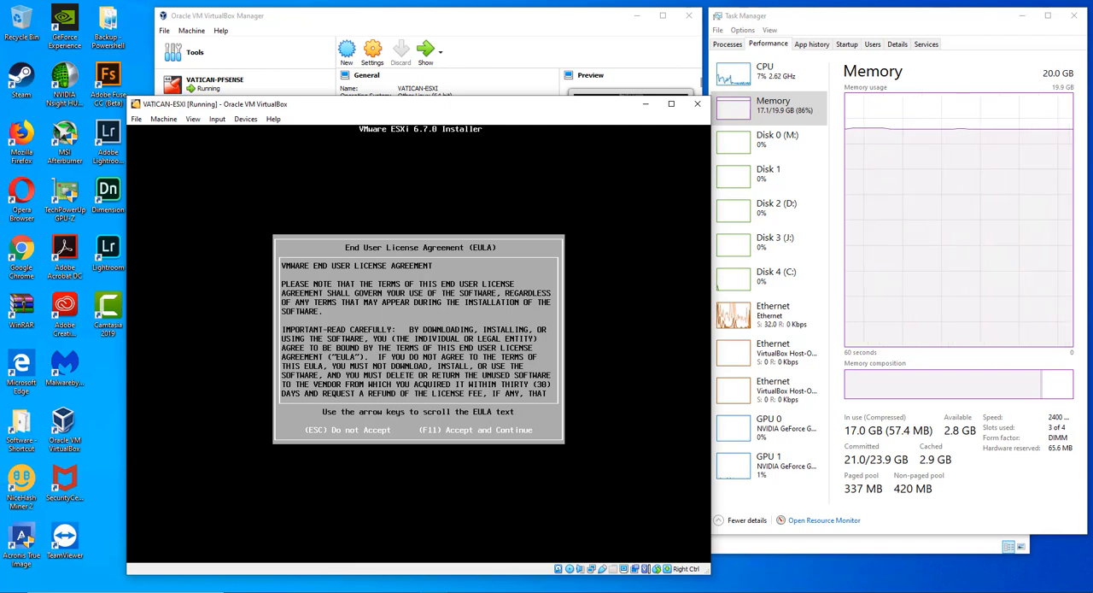
pyautogui.press('F11')
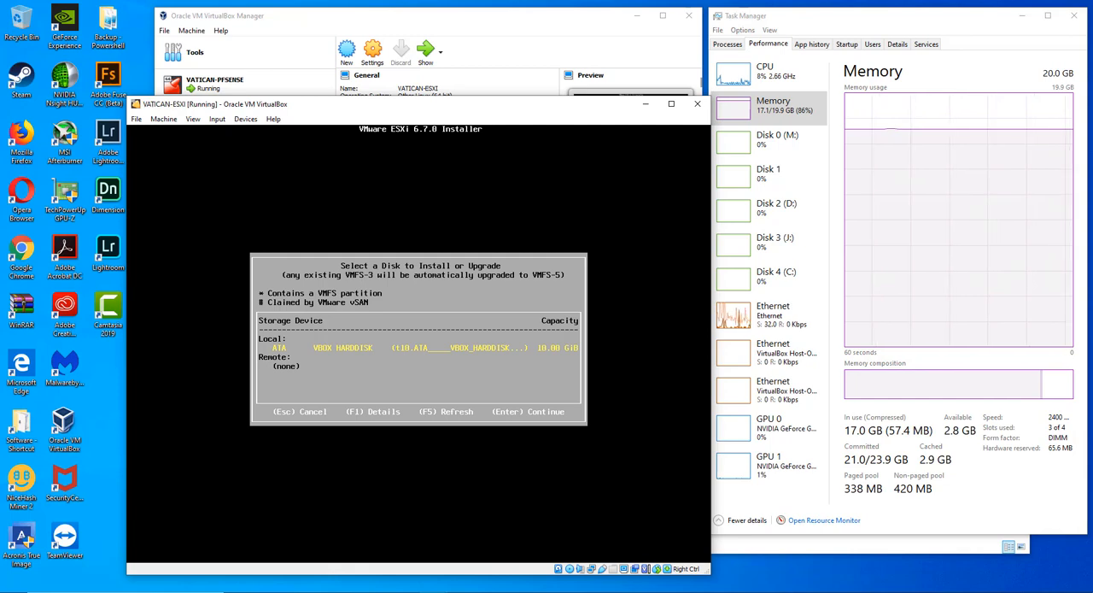
pyautogui.press('Return')
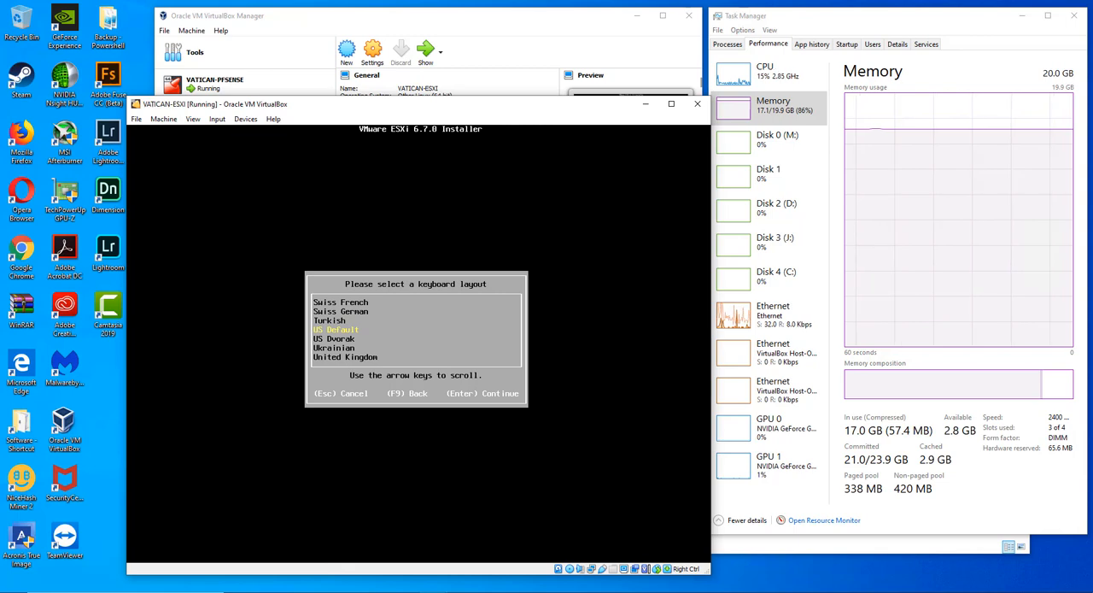
pyautogui.press('Return')
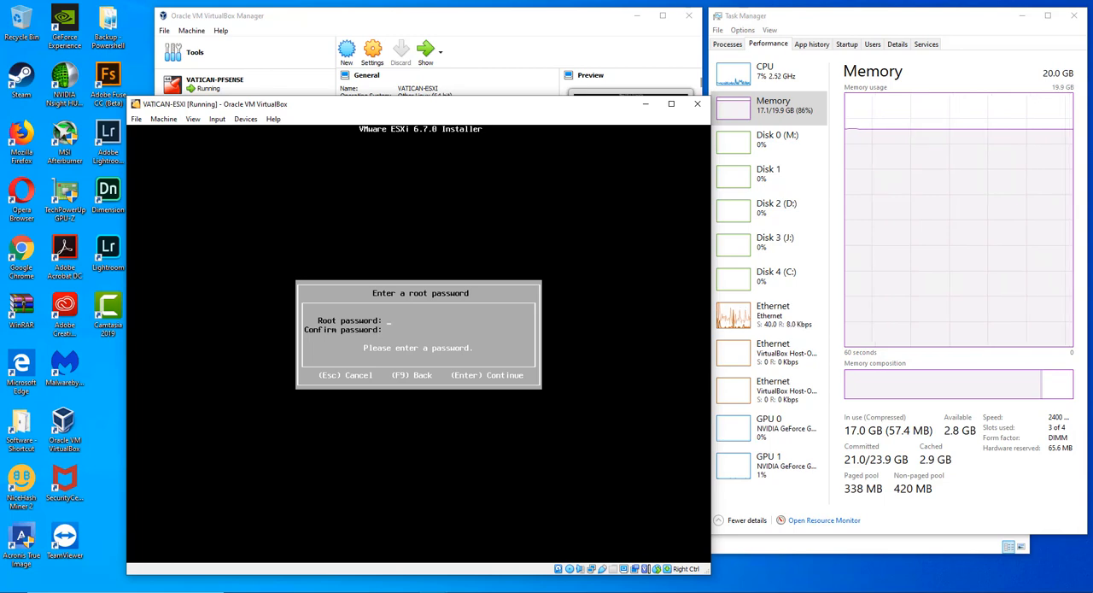
# - Enter and confirm the root password for the ESXi installation and continue
pyautogui.write('********')
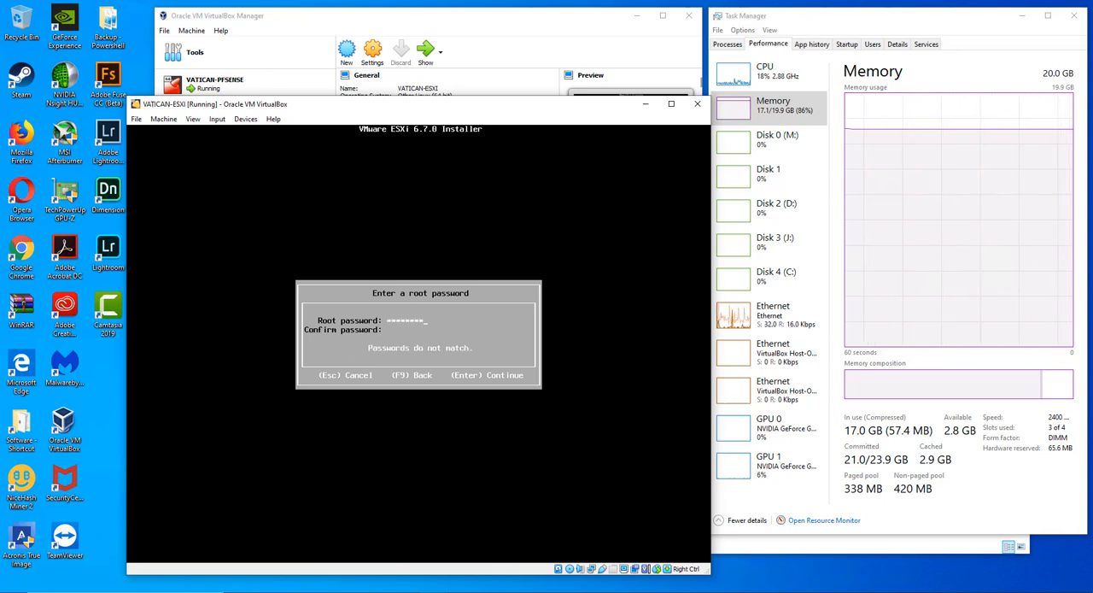
pyautogui.write('**')
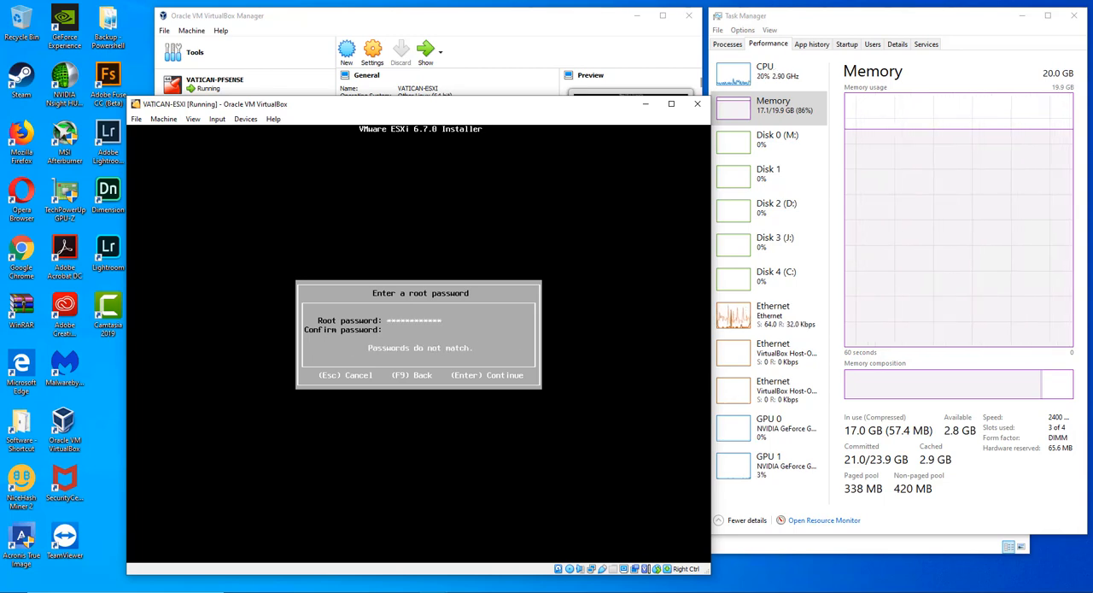
pyautogui.write('****')
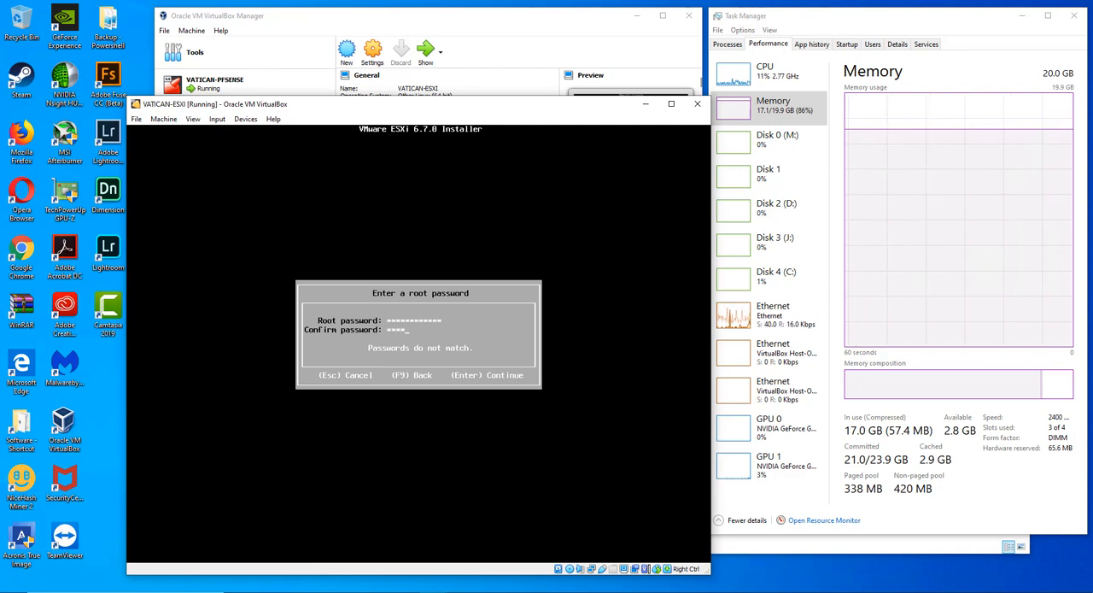
pyautogui.write('****')
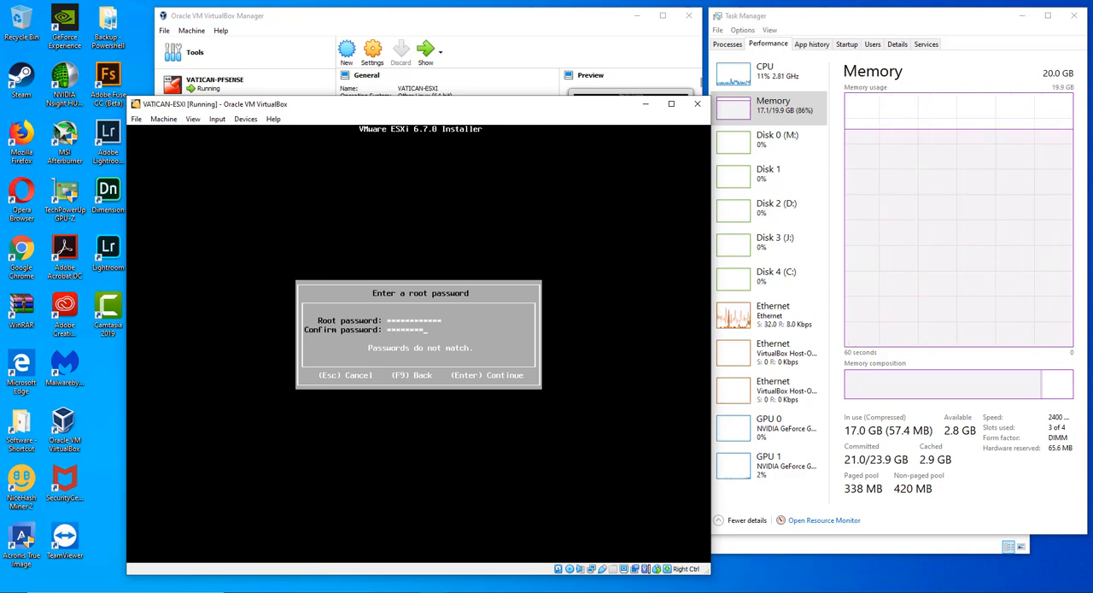
pyautogui.write('****')
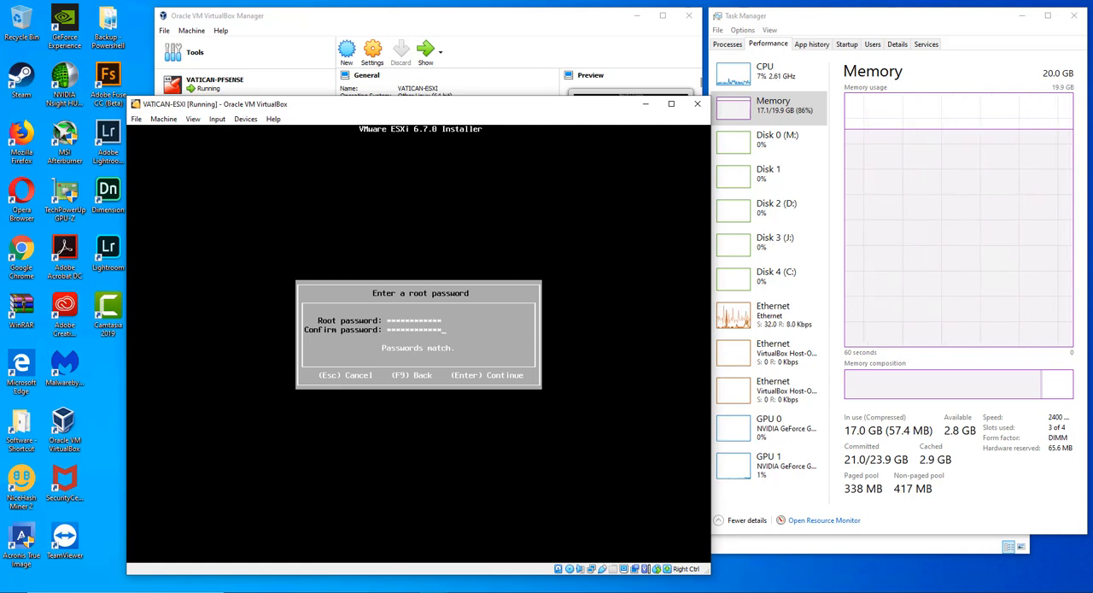
pyautogui.press('Return')
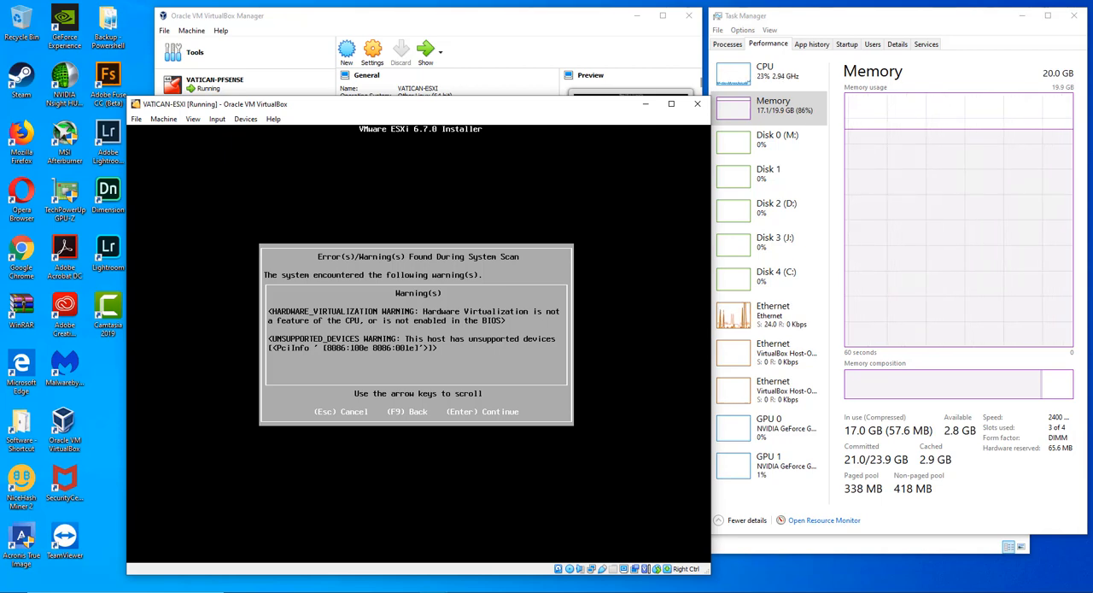
# - Continue past the system scan and confirm installing ESXi 6.7.0 on the virtual hard disk
pyautogui.press('Return')
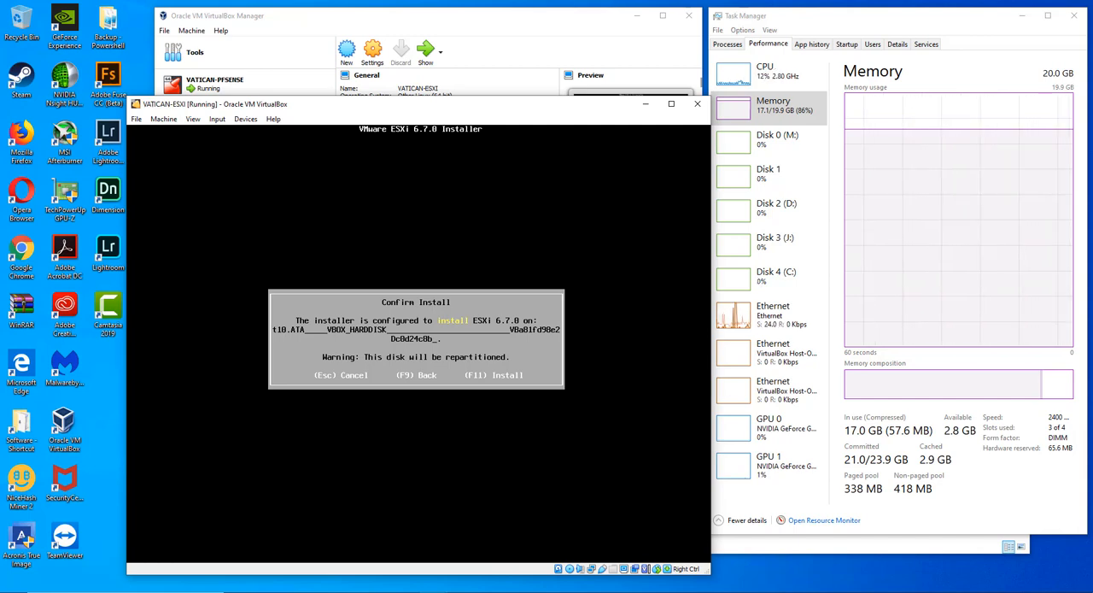
pyautogui.press('F11')
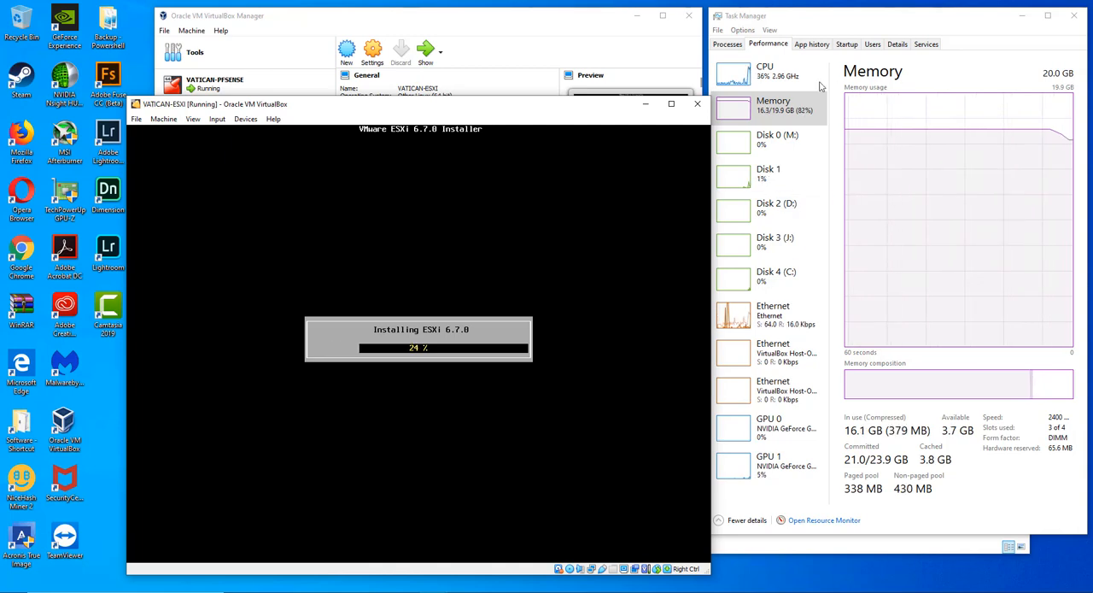
# - Check the host's CPU and memory load in Task Manager while ESXi installs
pyautogui.click(767, 72)
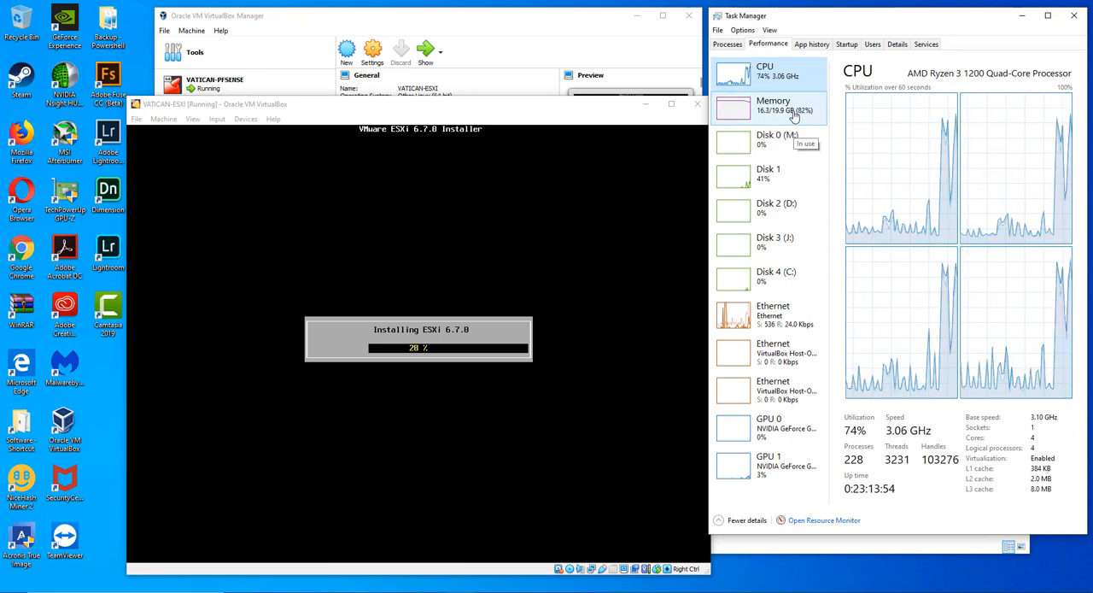
pyautogui.click(793, 117)
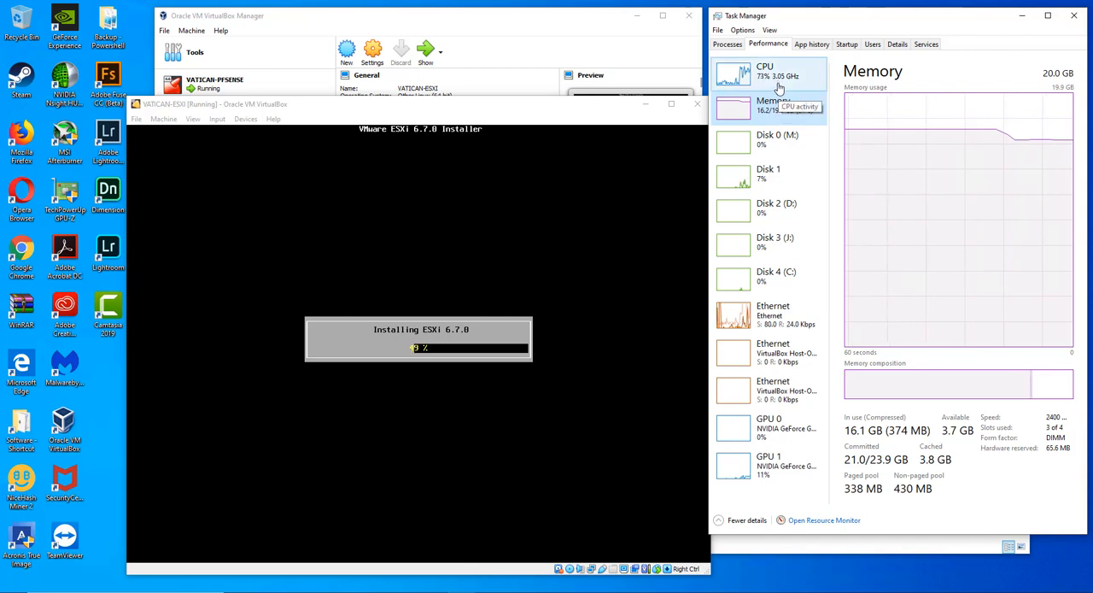
pyautogui.click(778, 79)
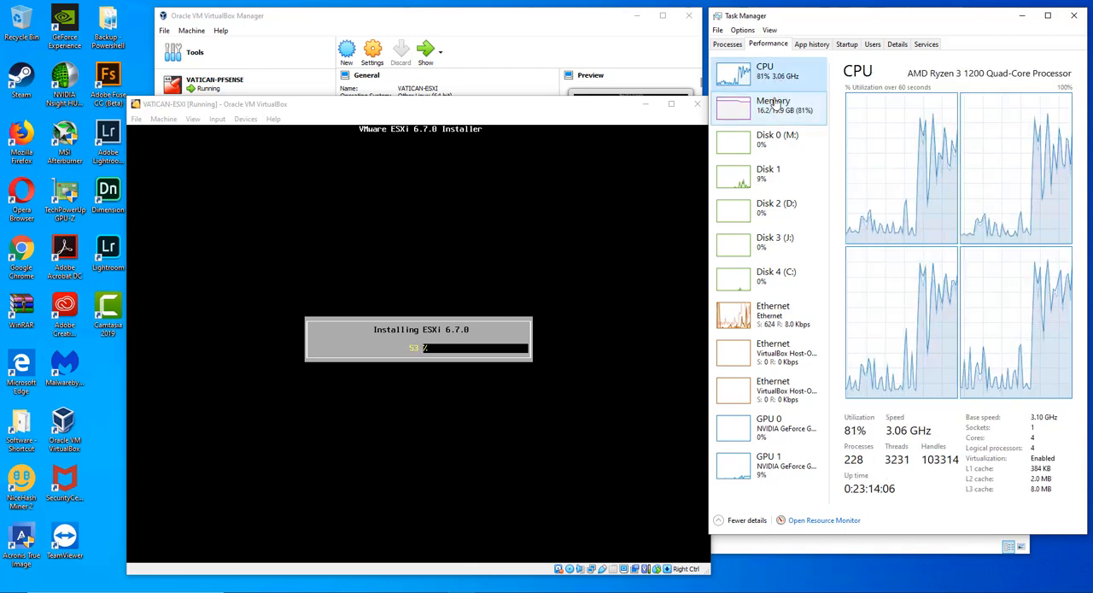
# - Compare the host's CPU and memory usage graphs in Task Manager as the ESXi installation progresses
pyautogui.click(773, 107)
pyautogui.click(773, 75)
pyautogui.click(773, 107)
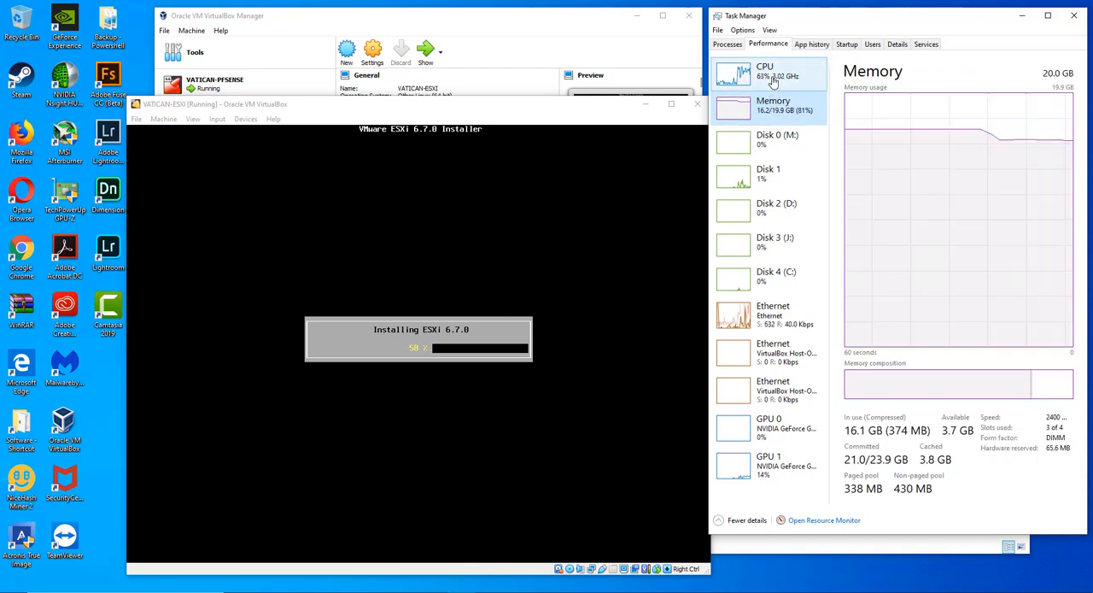
pyautogui.click(773, 80)
pyautogui.click(773, 101)
pyautogui.click(773, 78)
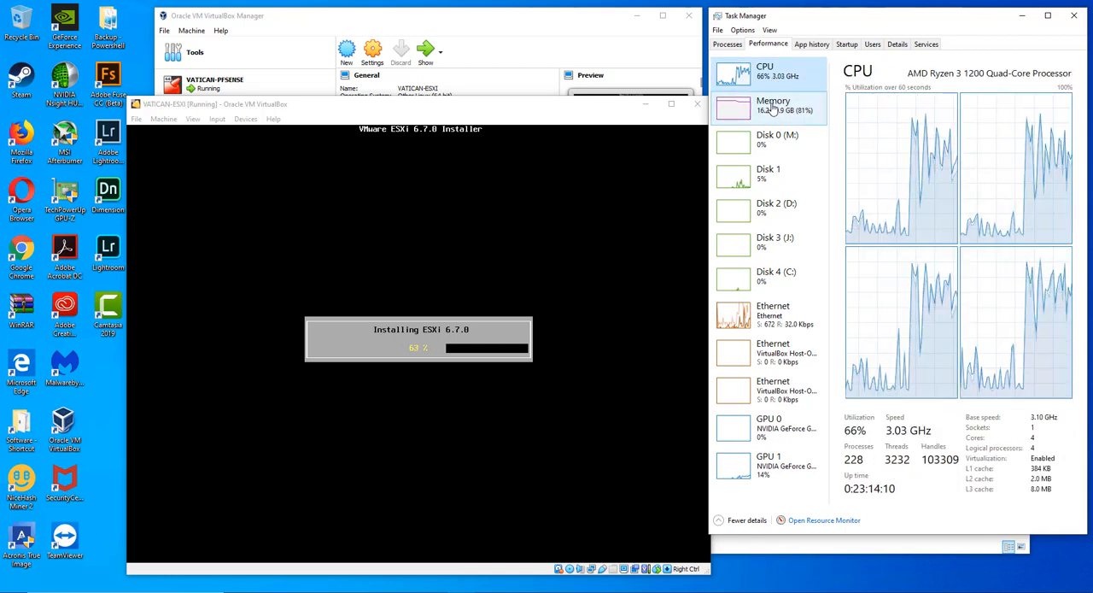
pyautogui.click(773, 104)
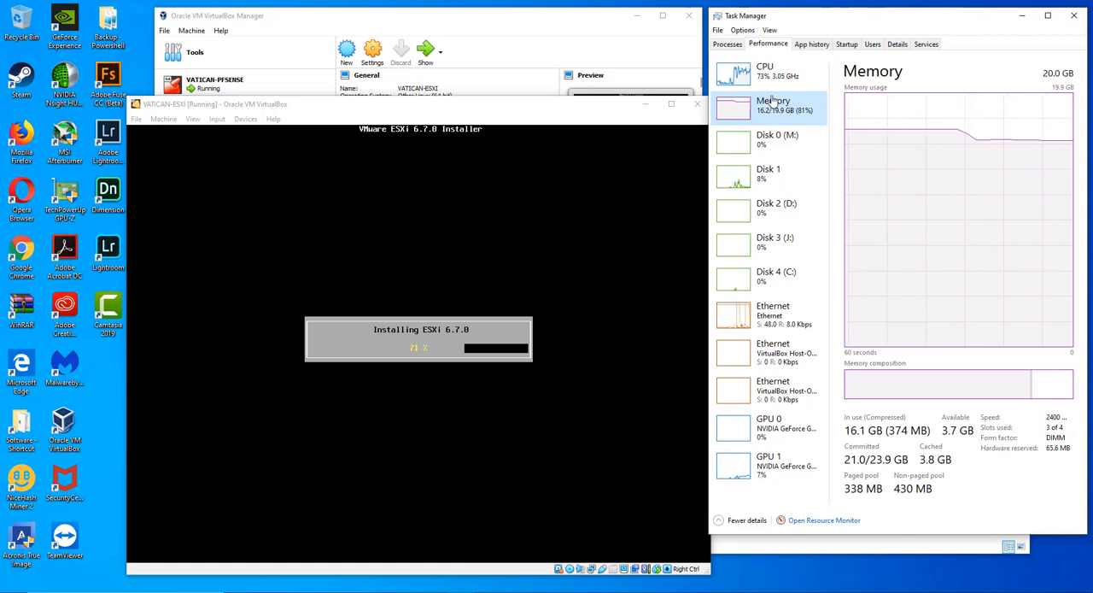
pyautogui.click(773, 79)
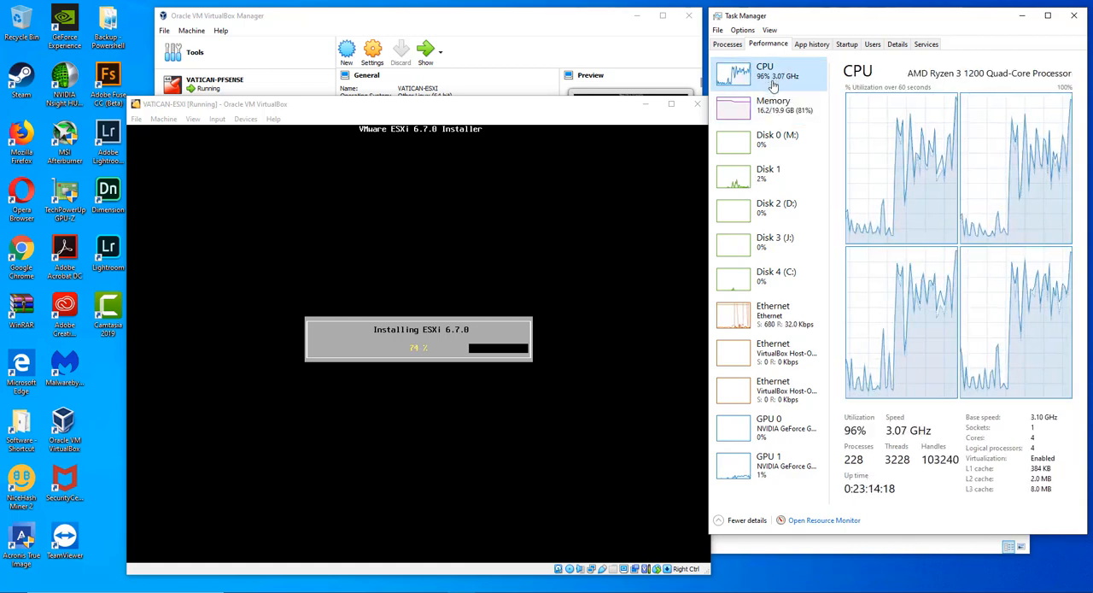
pyautogui.click(773, 109)
pyautogui.click(767, 72)
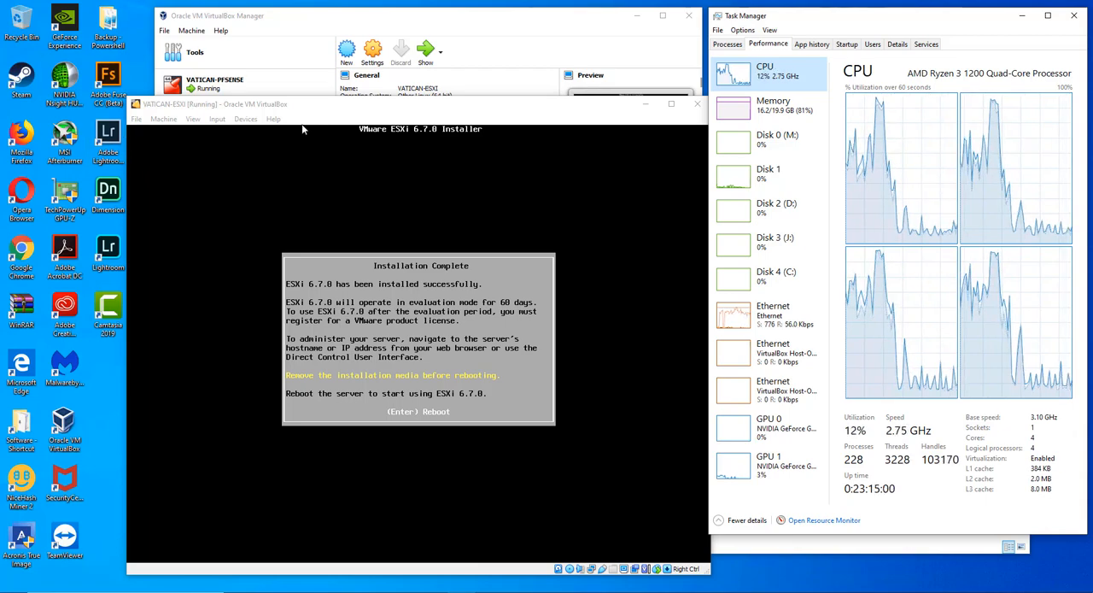
# - Remove the VMware installer ISO from the VM's virtual optical drive and reboot into the installed ESXi
pyautogui.click(246, 118)
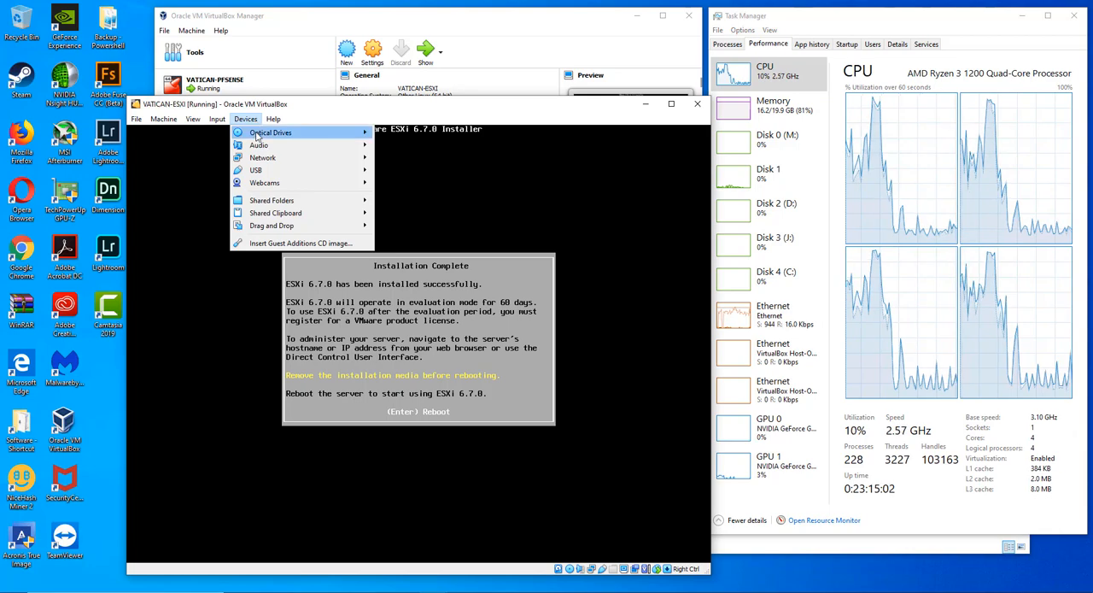
pyautogui.moveTo(259, 136)
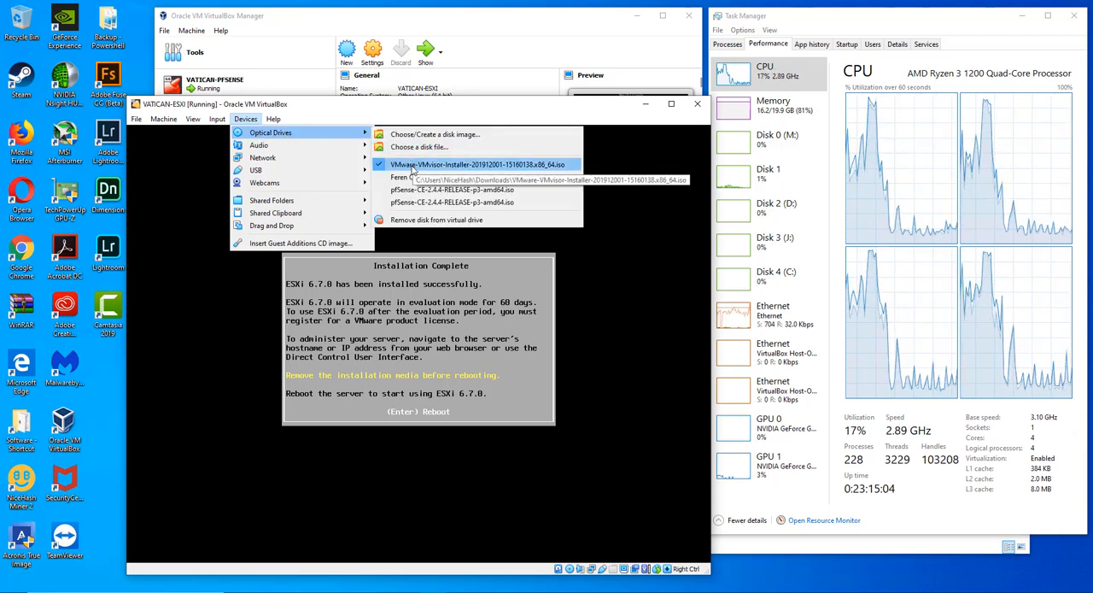
pyautogui.click(414, 222)
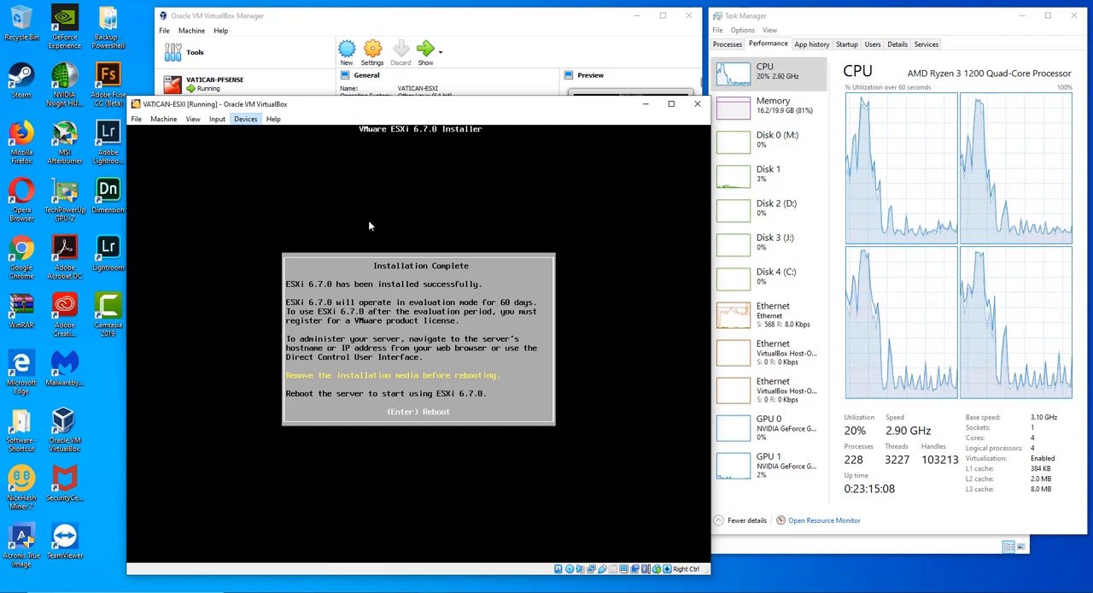
pyautogui.click(251, 120)
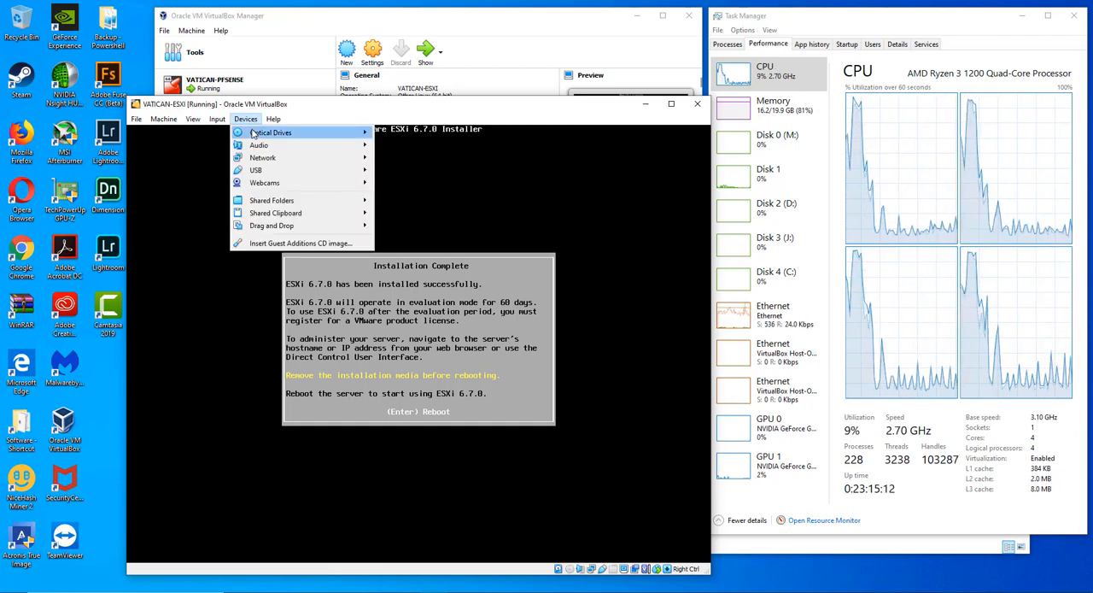
pyautogui.moveTo(253, 139)
pyautogui.click(403, 112)
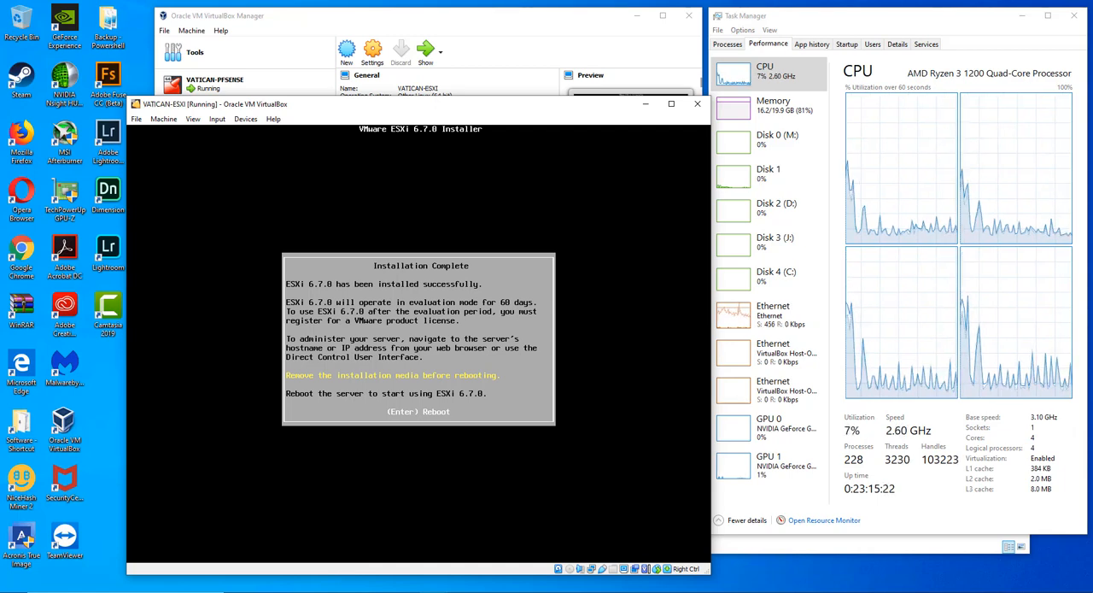
pyautogui.press('Return')
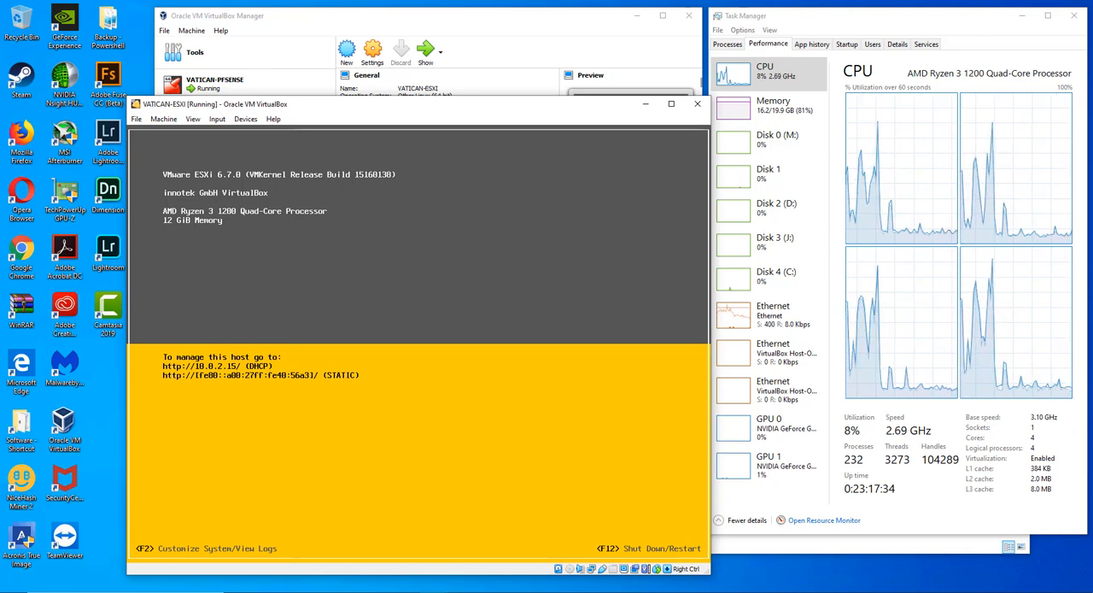
# - Log in to the ESXi System Customization screen as root by entering the root password
pyautogui.press('F2')
pyautogui.press('Tab')
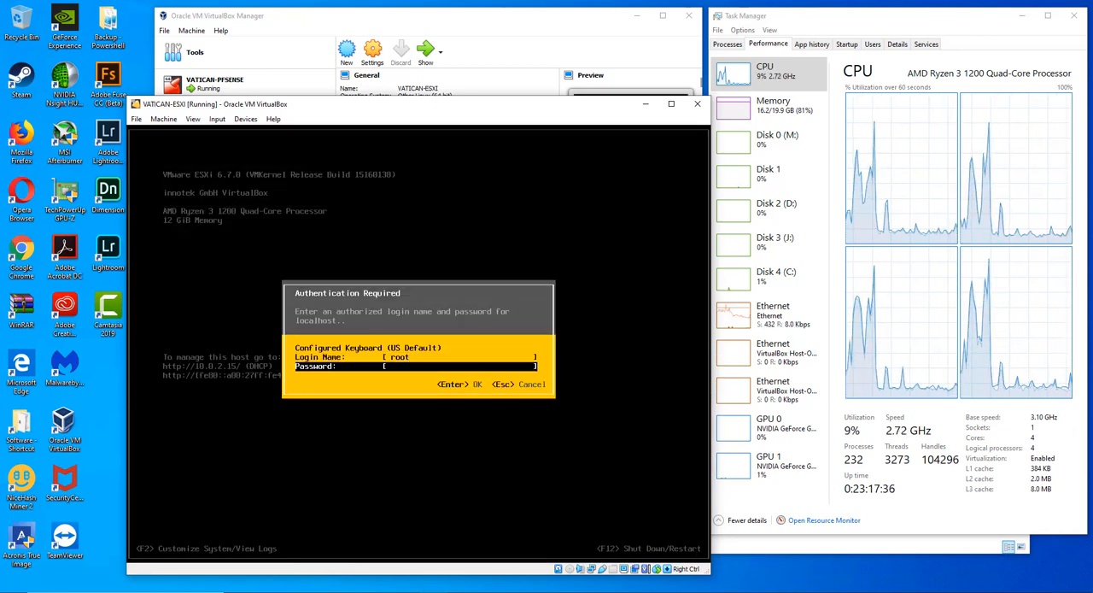
pyautogui.write('********')
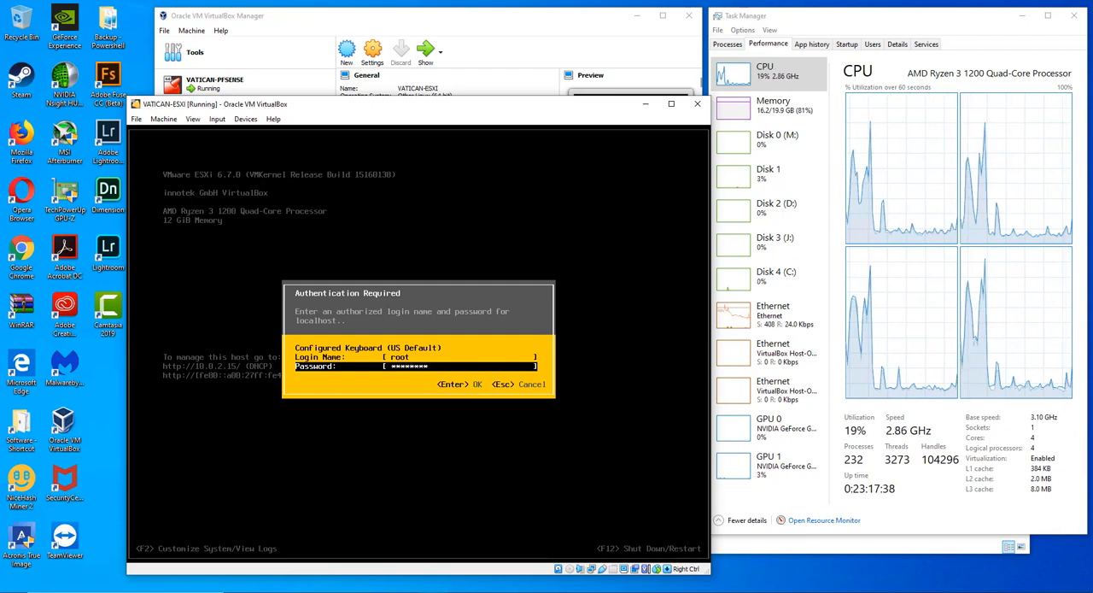
pyautogui.write('***')
pyautogui.press('Return')
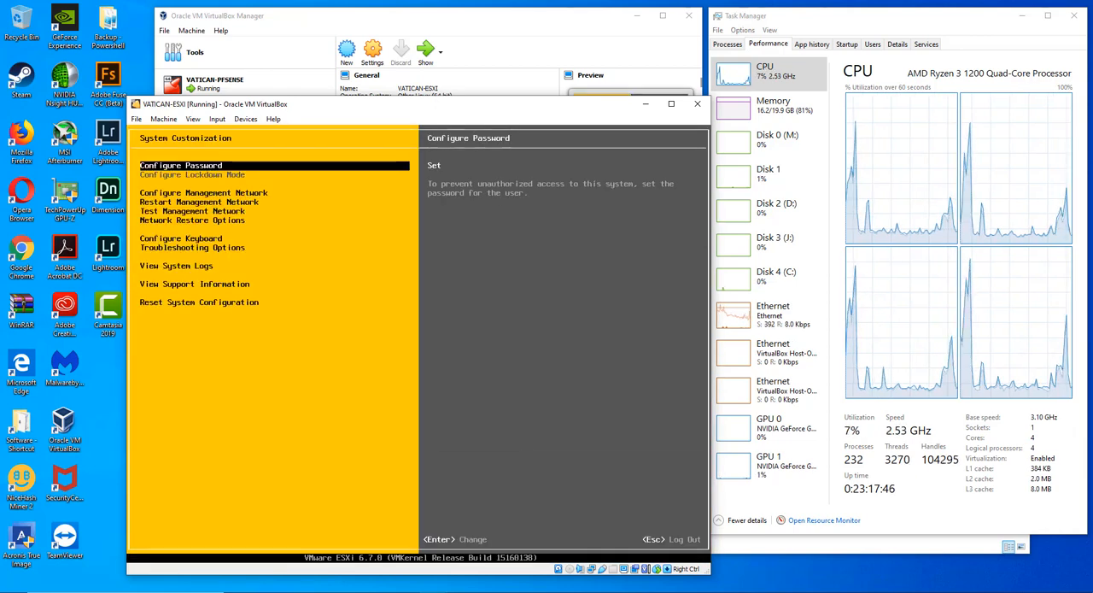
# - Open the management network configuration and confirm vmnic0 as the host's management network adapter
pyautogui.press('Down')
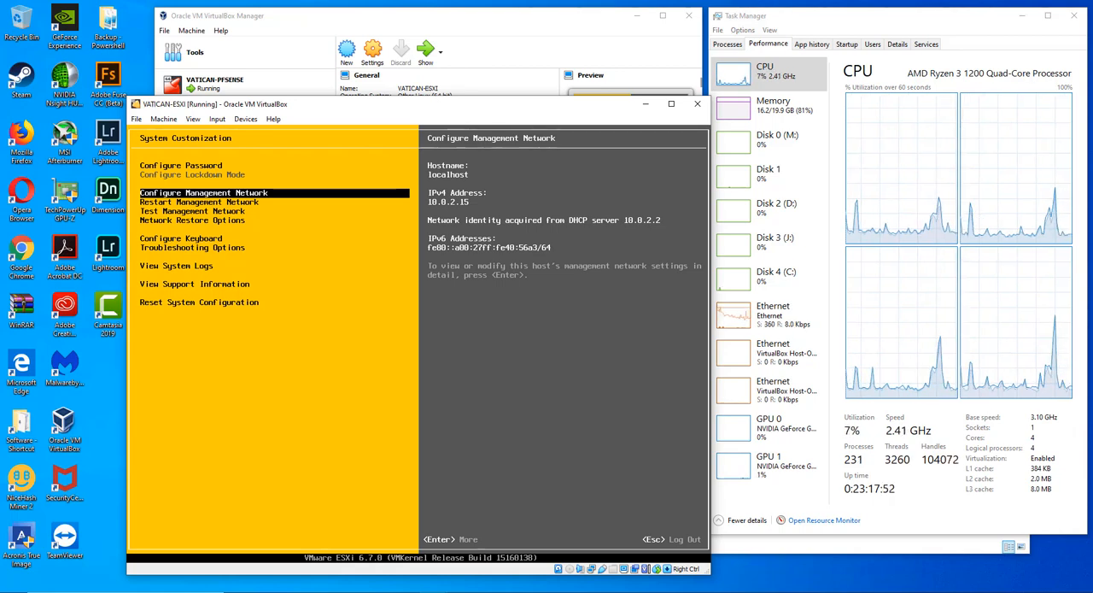
pyautogui.press('Return')
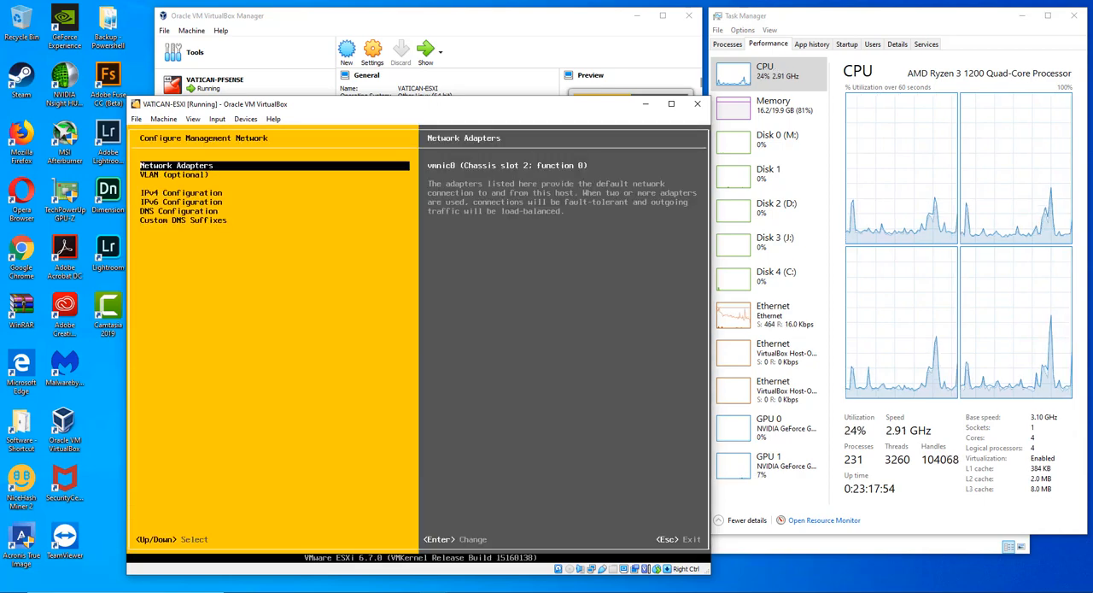
pyautogui.press('Return')
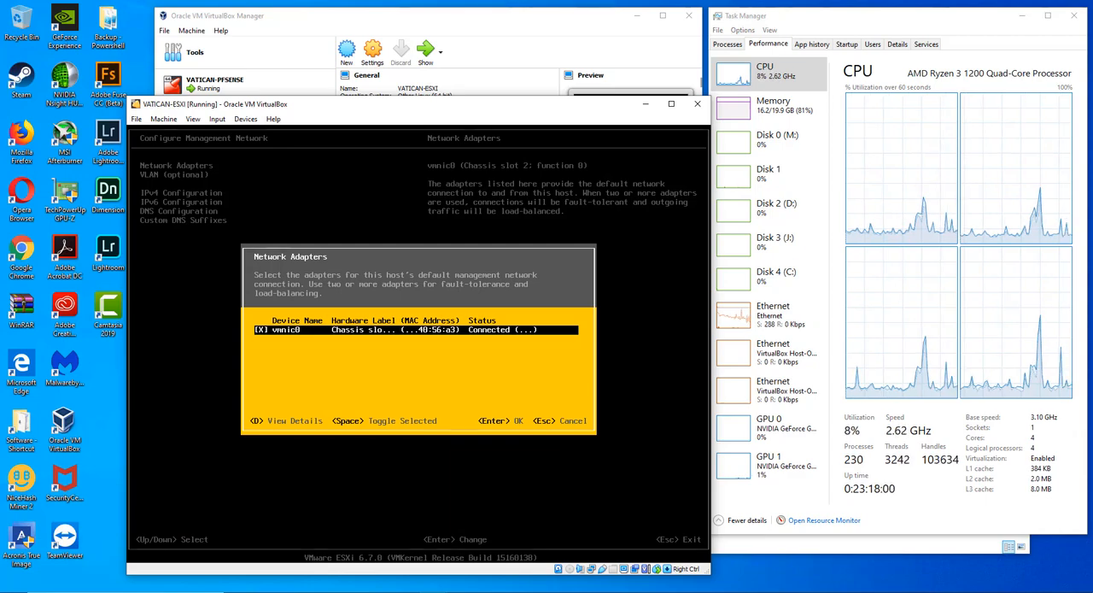
pyautogui.press('Return')
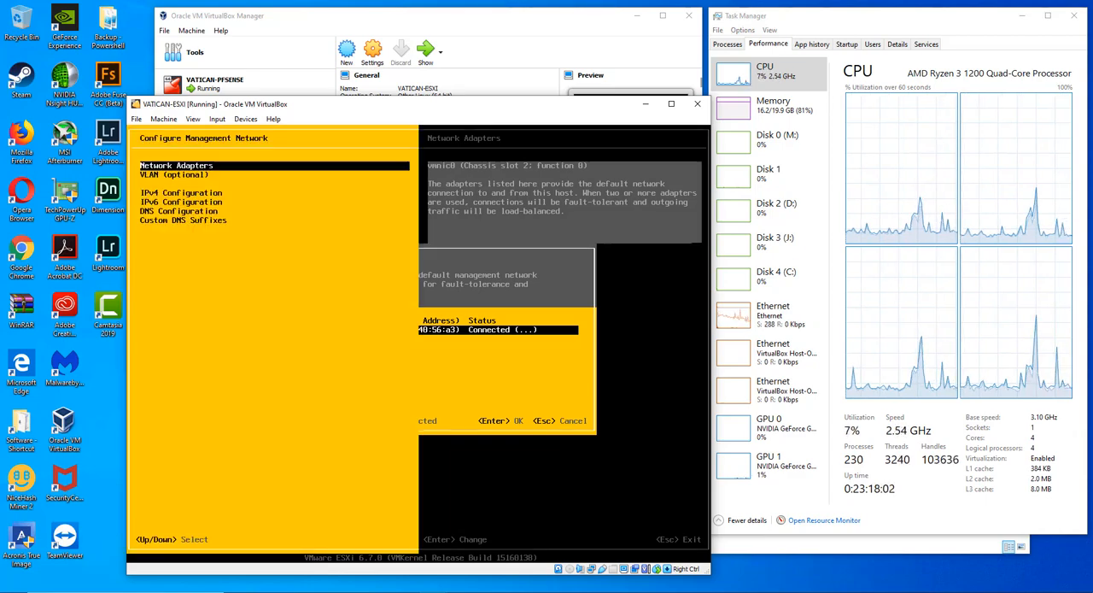
# - Disable IPv6 for the management network, then apply the changes and reboot the host
pyautogui.press('Down')
pyautogui.press('Down')
pyautogui.press('Down')
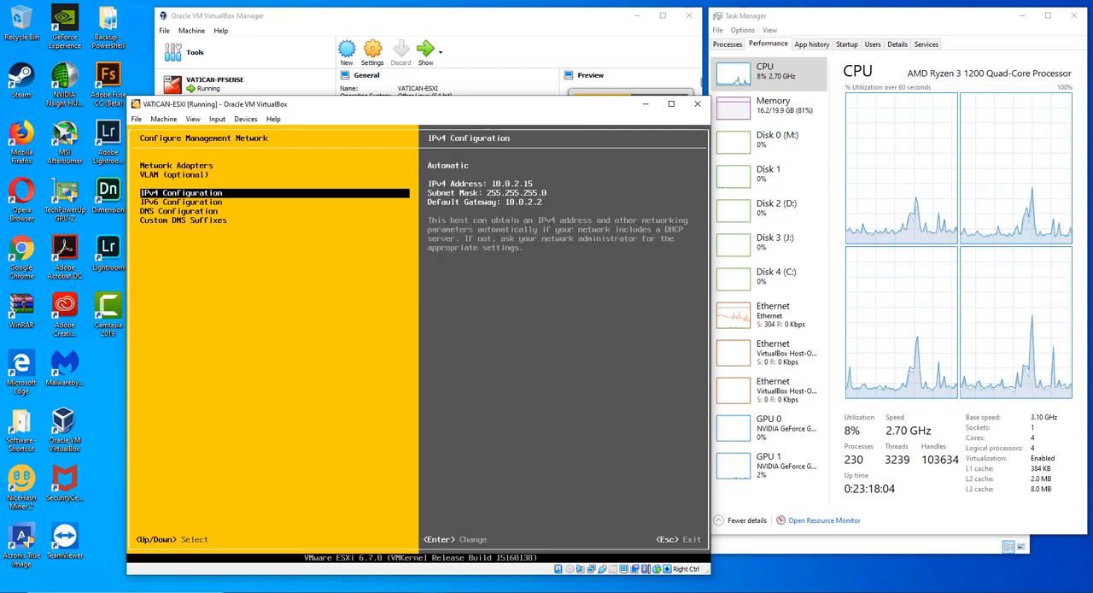
pyautogui.press('Return')
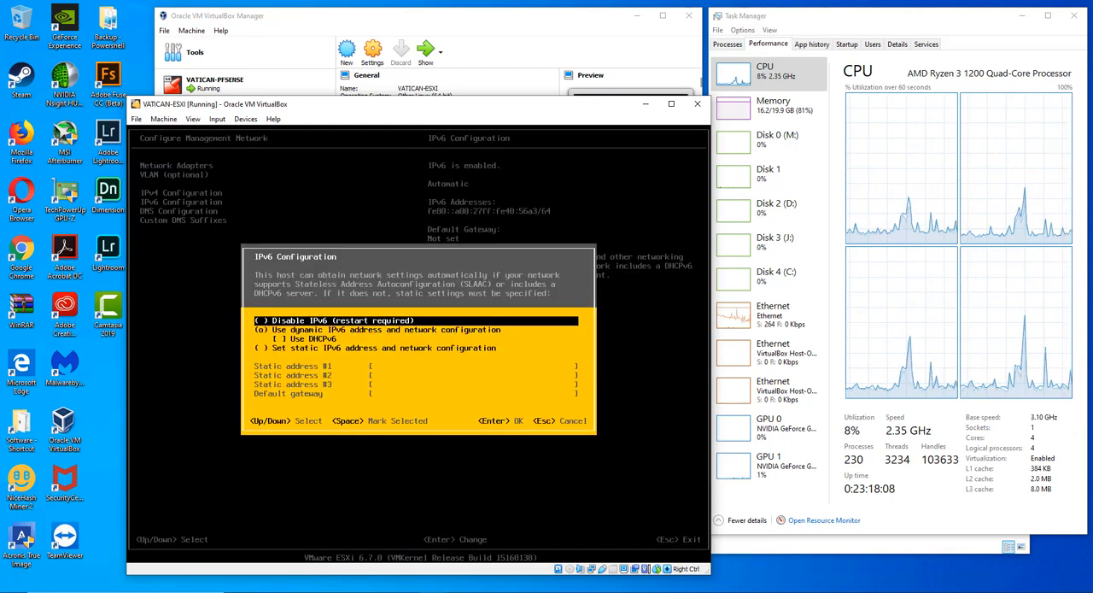
pyautogui.press('space')
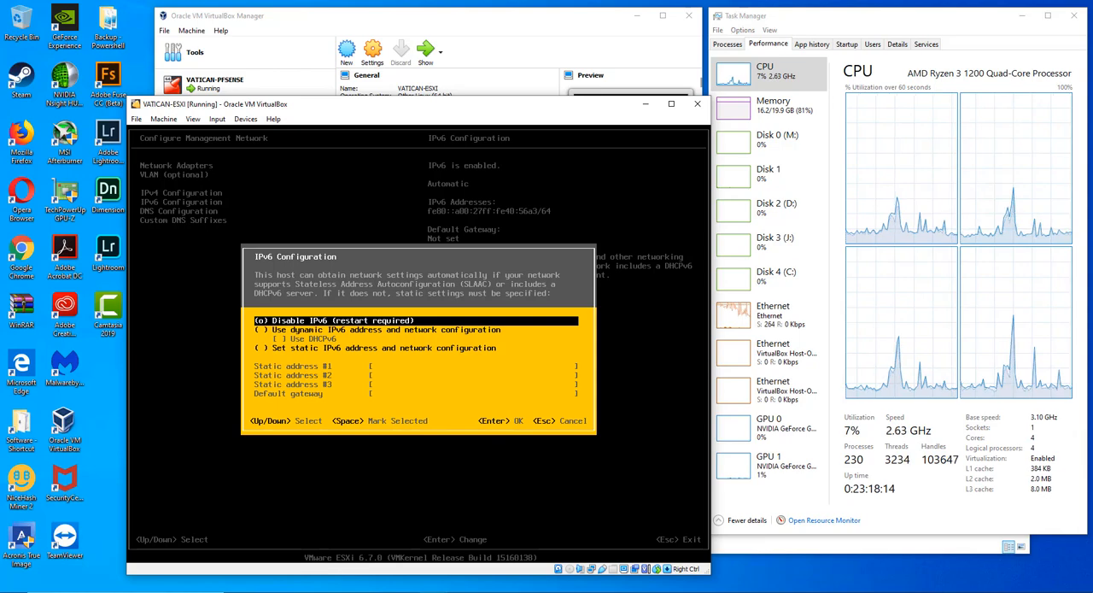
pyautogui.press('Return')
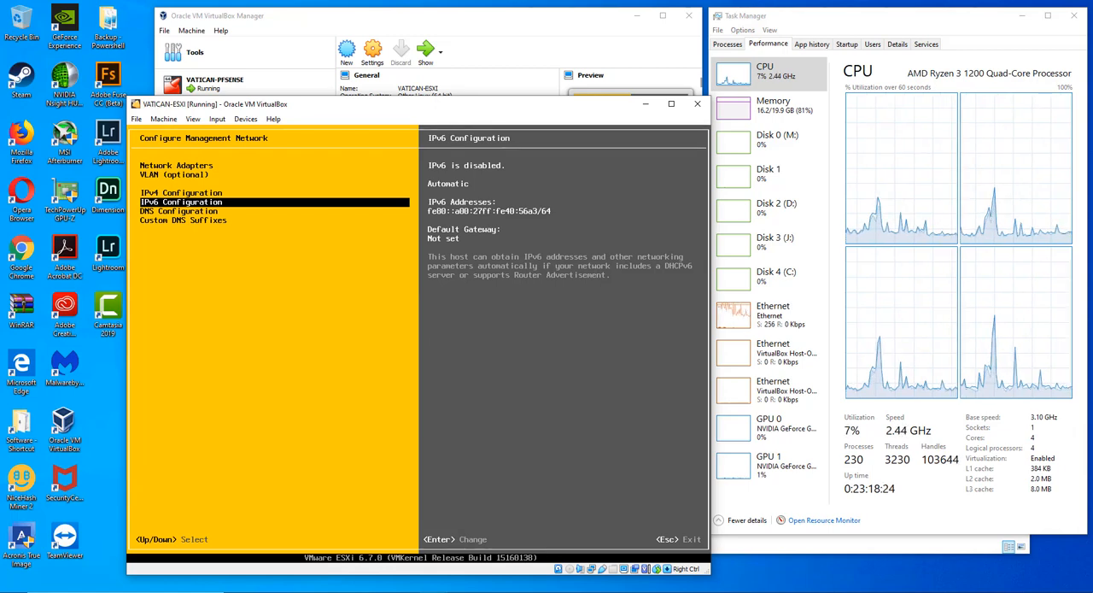
pyautogui.press('Escape')
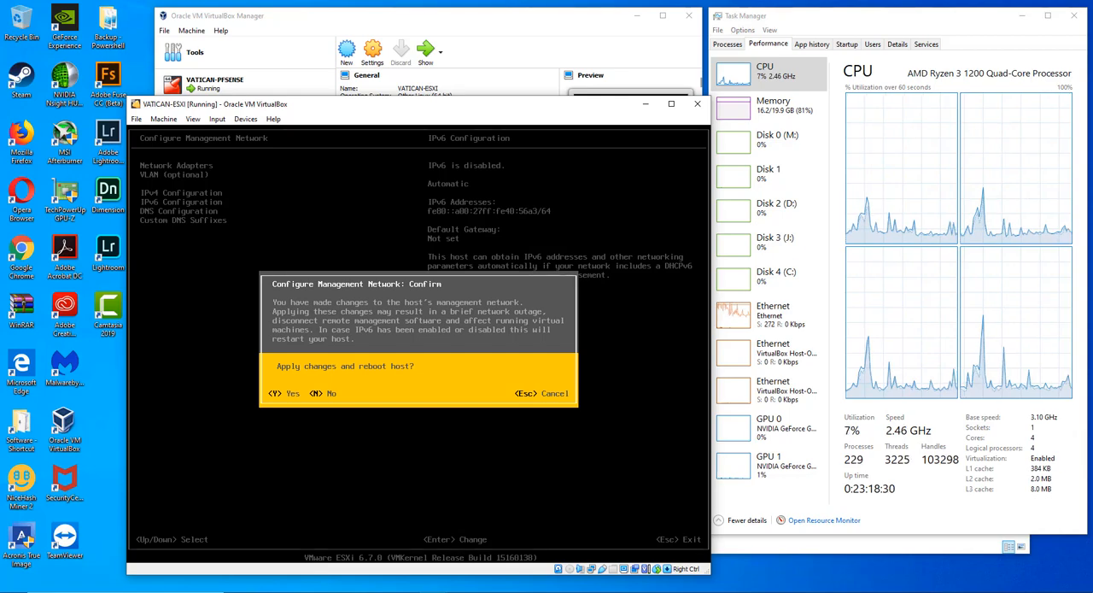
pyautogui.press('y')
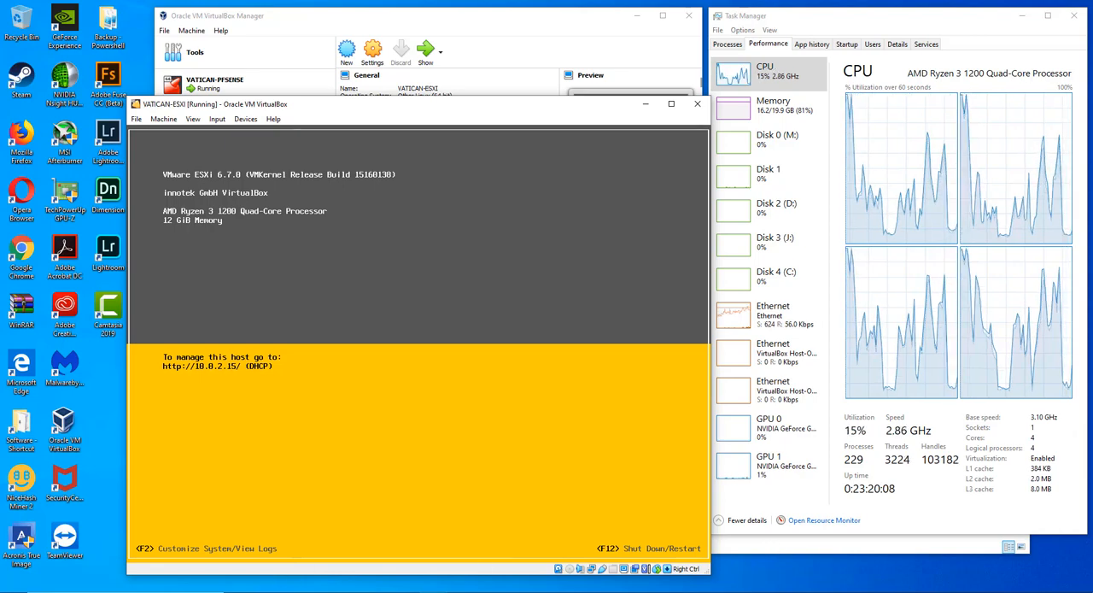
# - Switch to Chrome and try to open the ESXi management address 10.0.2.15 in a new tab
pyautogui.hotkey('alt', 'Tab')
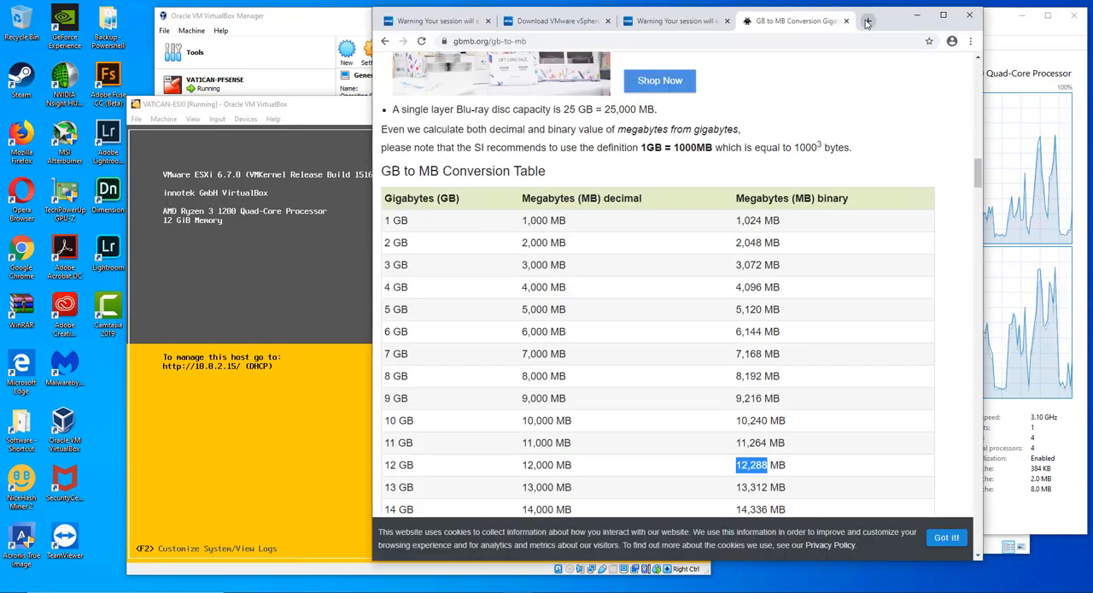
pyautogui.hotkey('ctrl', 't')
pyautogui.write('10')
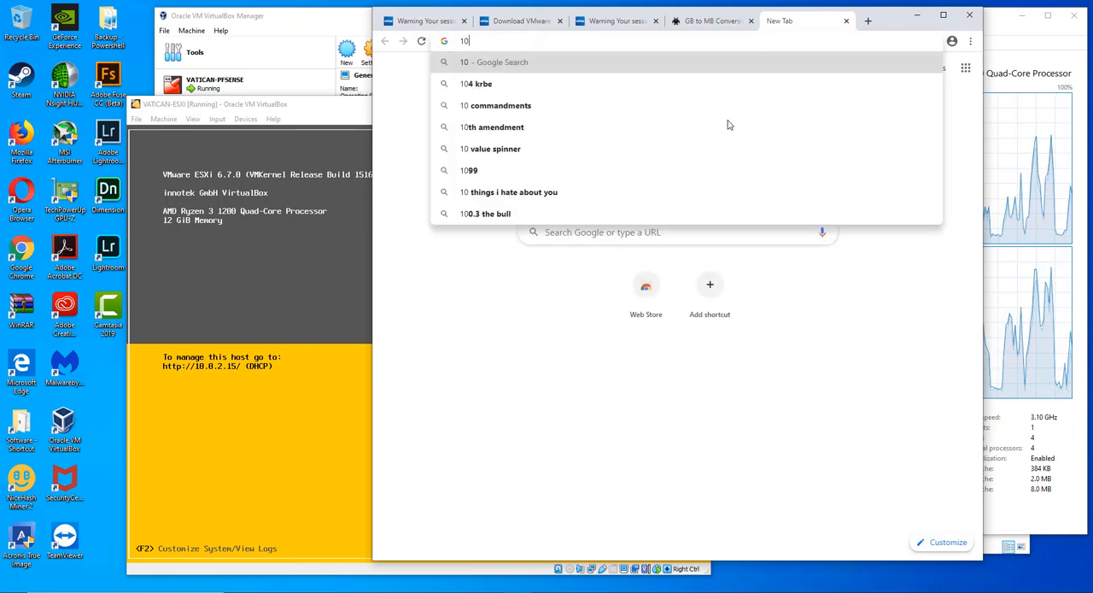
pyautogui.write('.0.2.15')
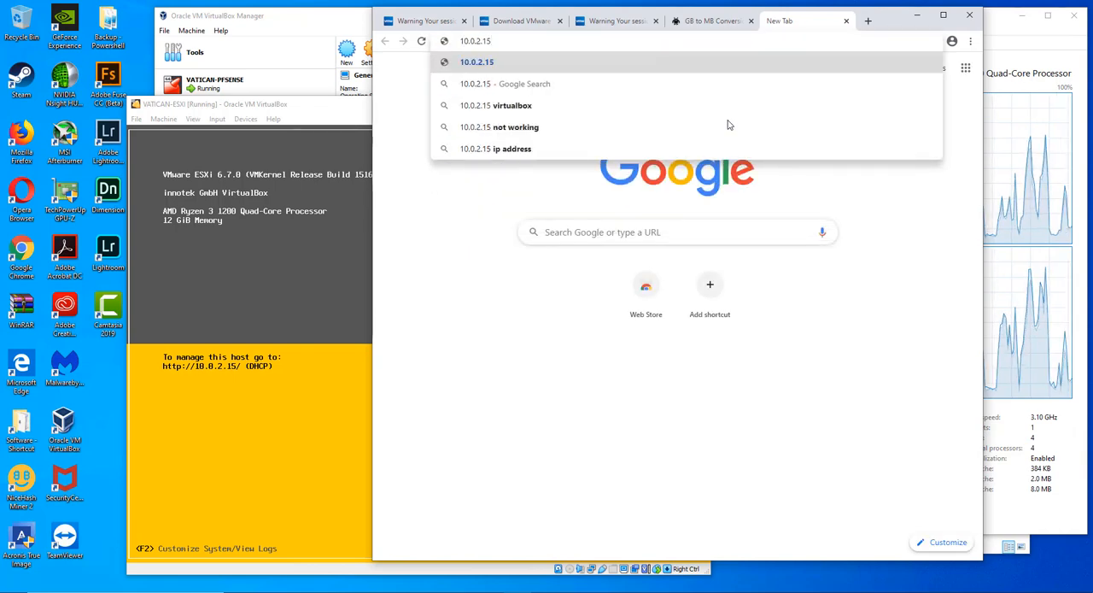
pyautogui.press('Return')
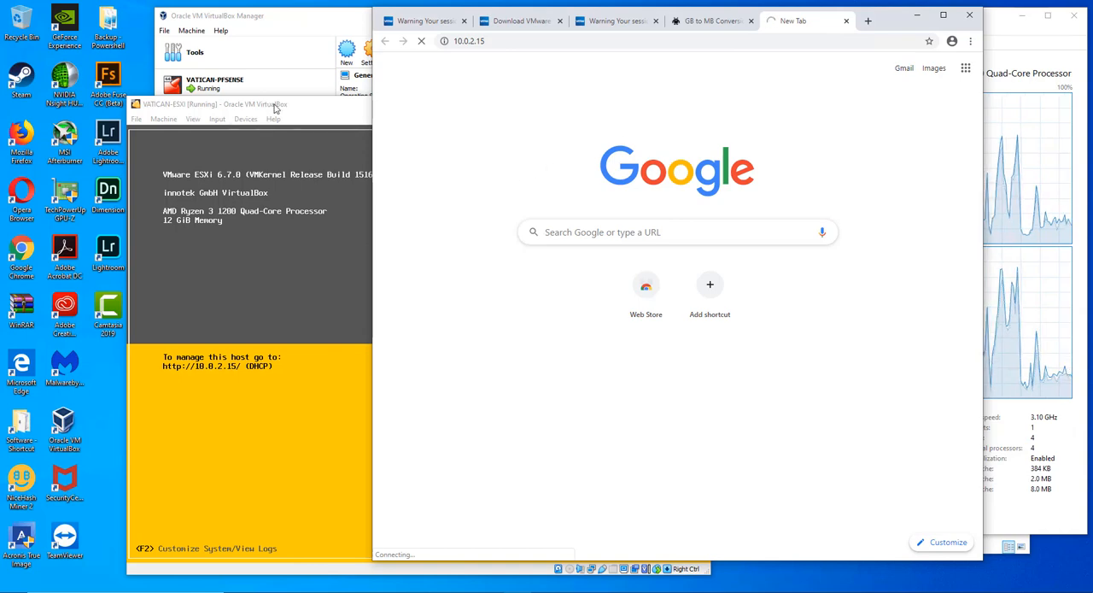
# - Return to the VATICAN-ESXI console, authenticate as root with the root password, and shut down the host
pyautogui.click(275, 104)
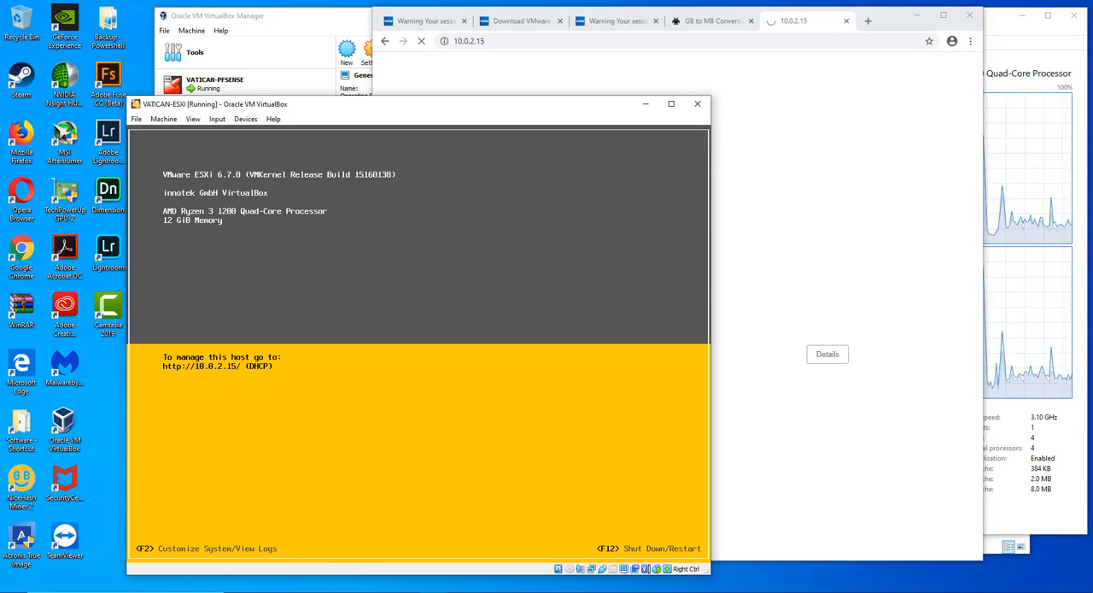
pyautogui.press('F2')
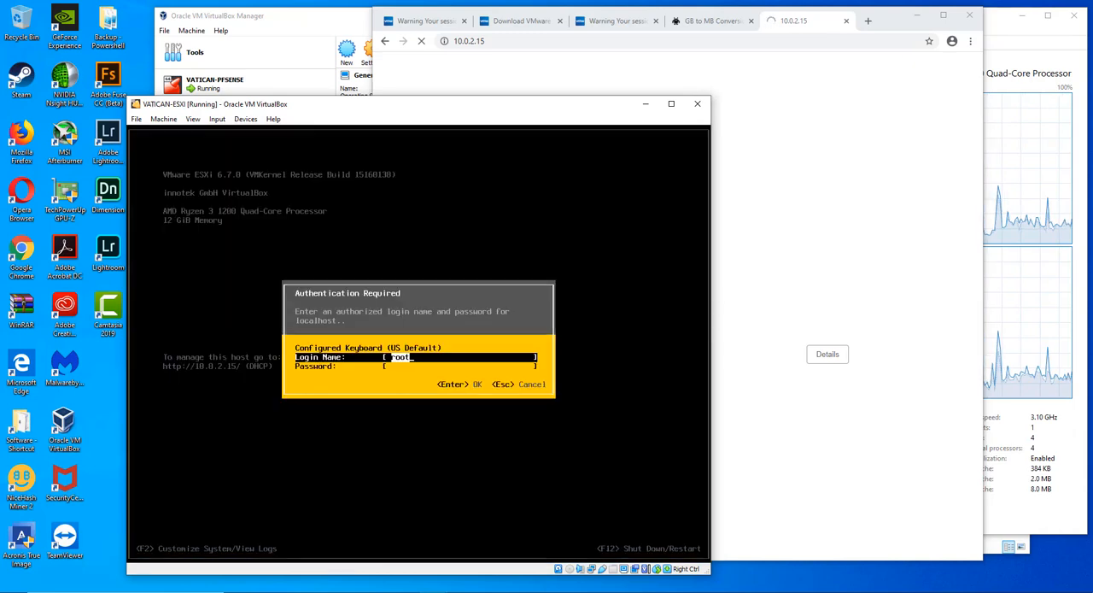
pyautogui.press('Tab')
pyautogui.write('*******')
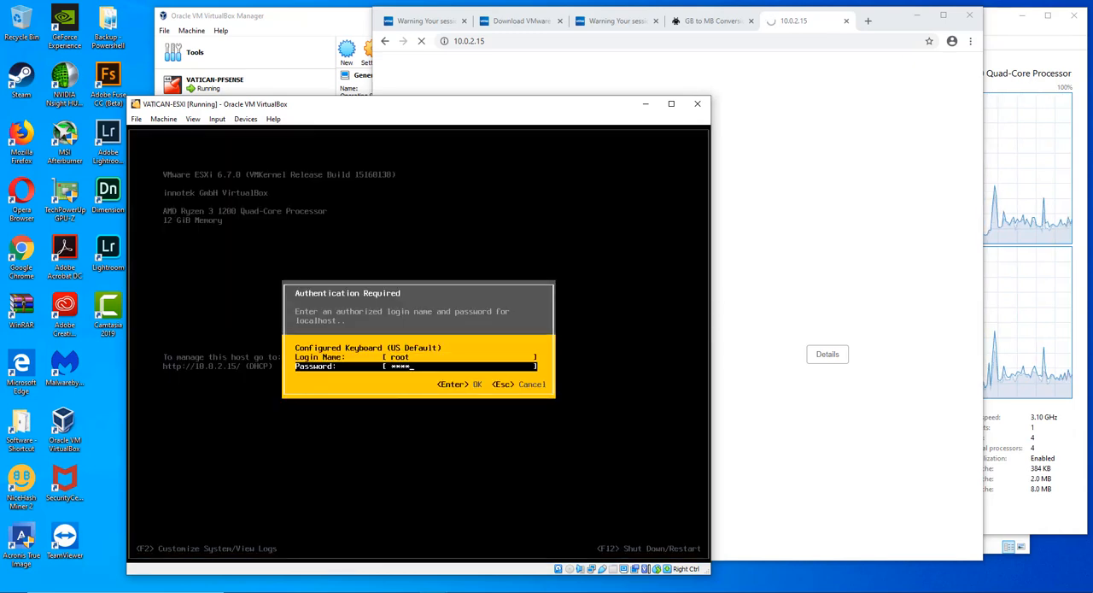
pyautogui.write('***')
pyautogui.press('Return')
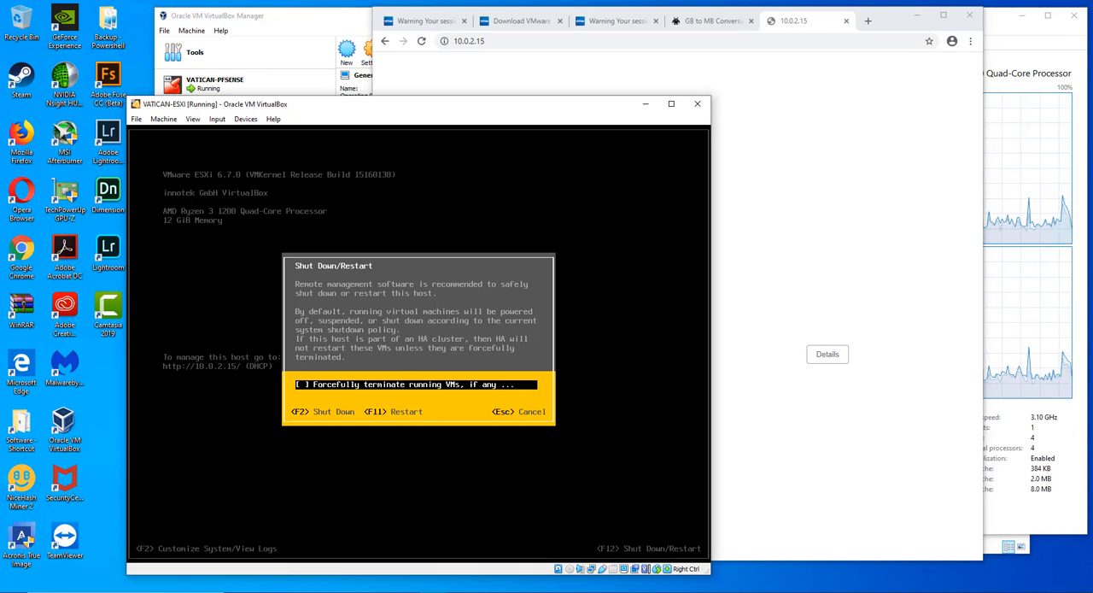
pyautogui.press('F2')
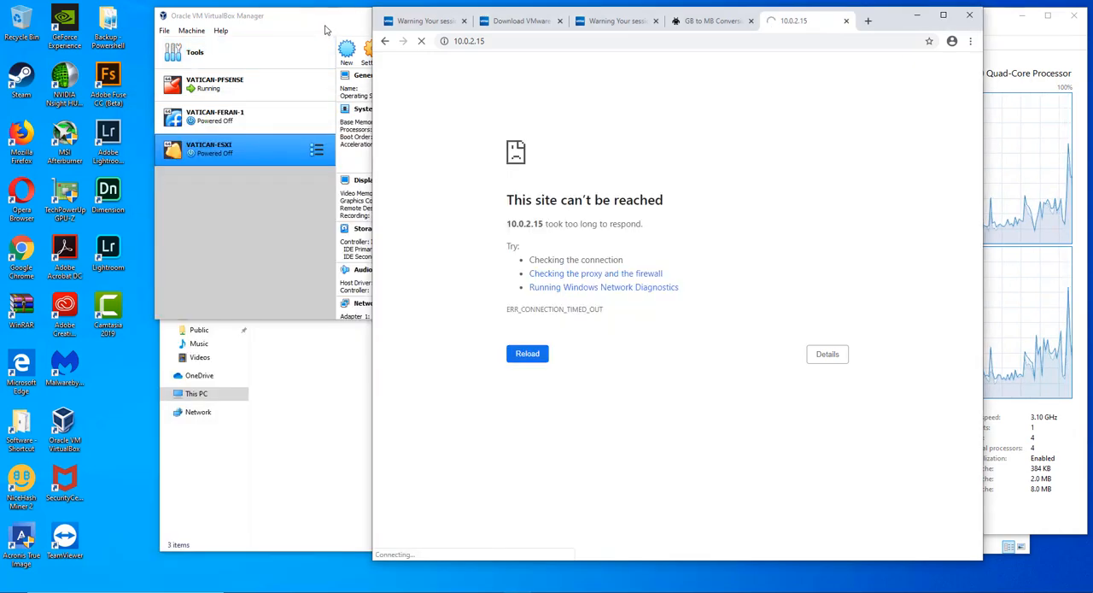
# - Switch to VirtualBox Manager, attach VATICAN-ESXI's network Adapter 1 to Bridged Adapter, and start the VM
pyautogui.click(322, 30)
pyautogui.click(374, 48)
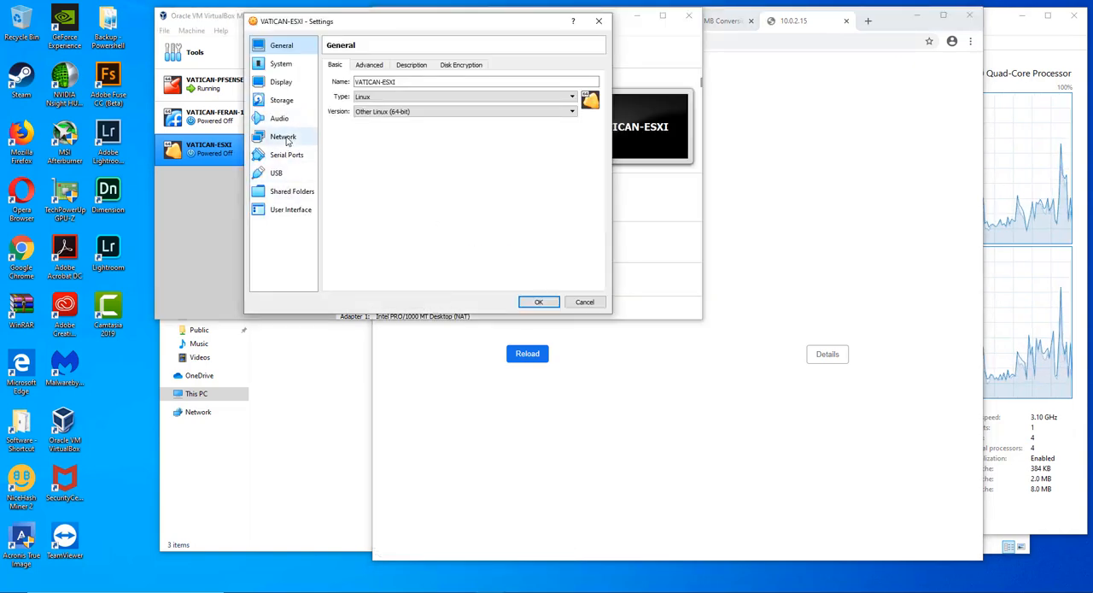
pyautogui.click(285, 137)
pyautogui.click(429, 97)
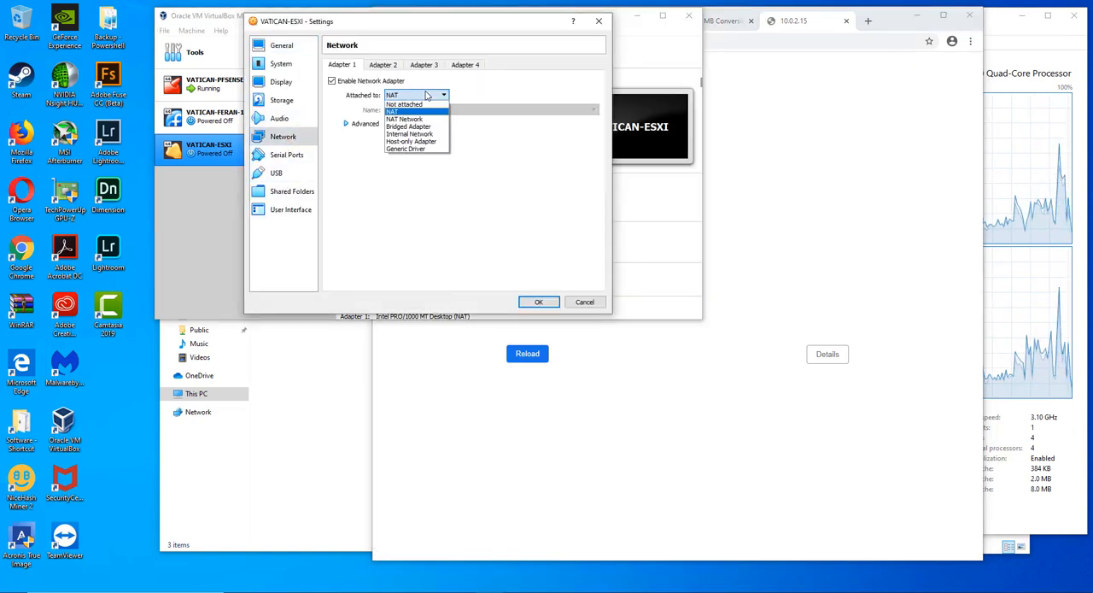
pyautogui.click(413, 127)
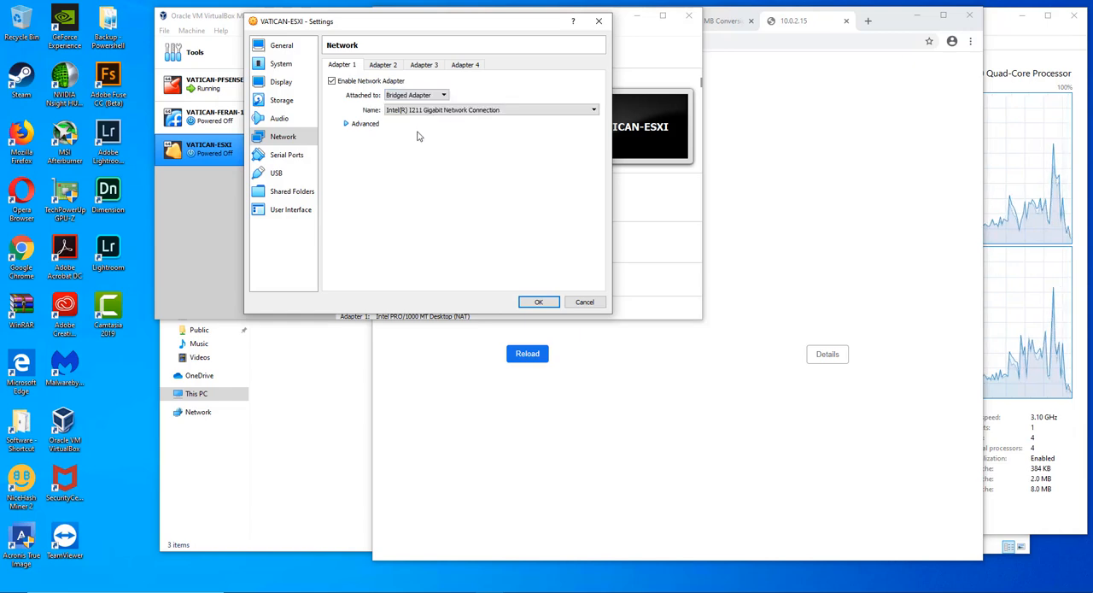
pyautogui.click(347, 125)
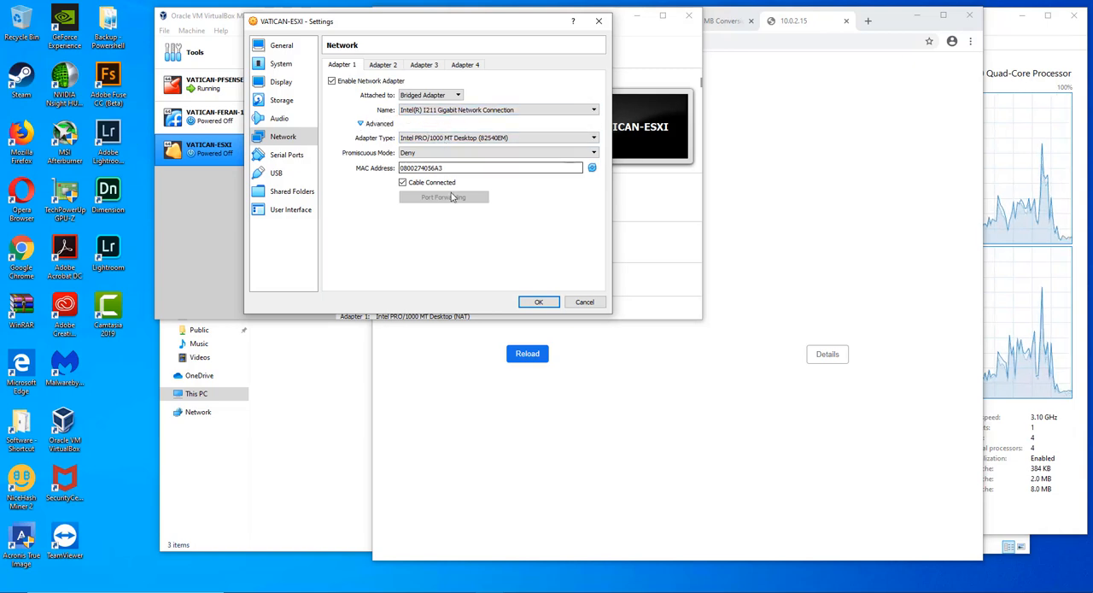
pyautogui.click(445, 138)
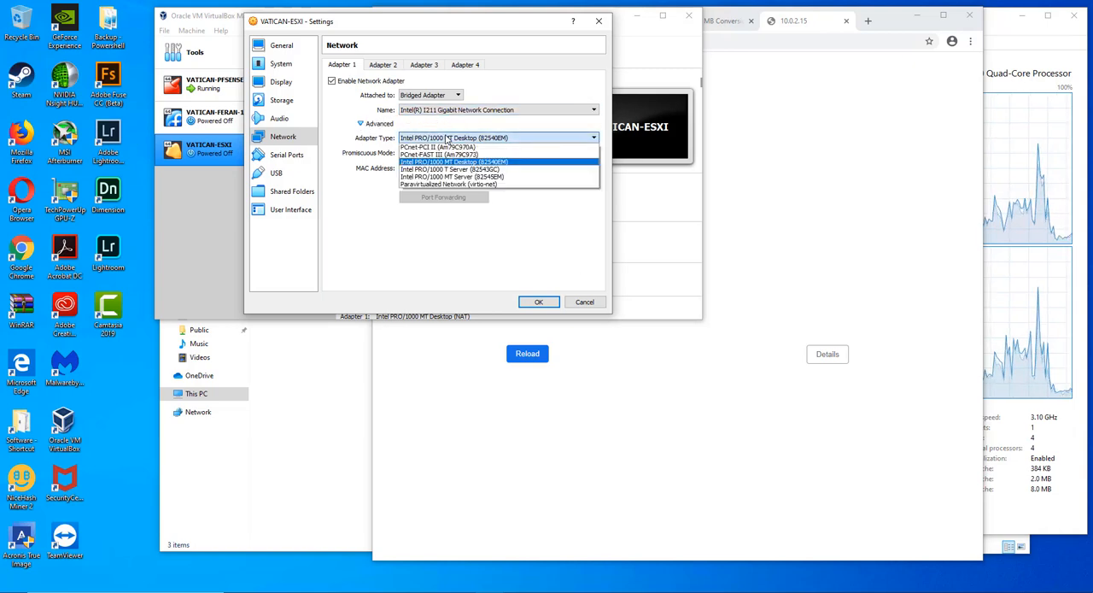
pyautogui.click(446, 138)
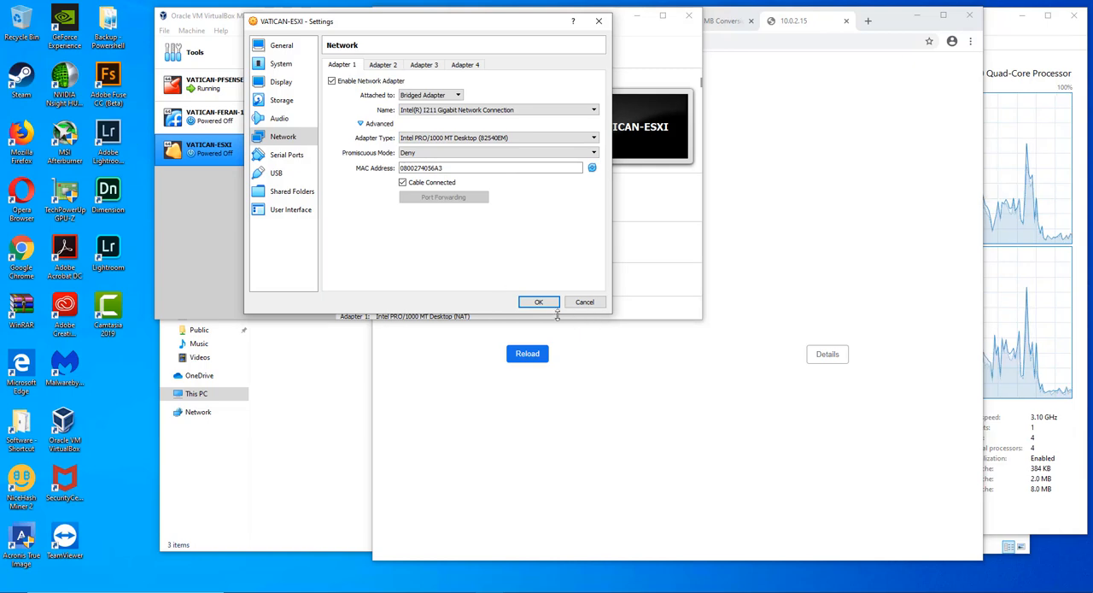
pyautogui.click(540, 304)
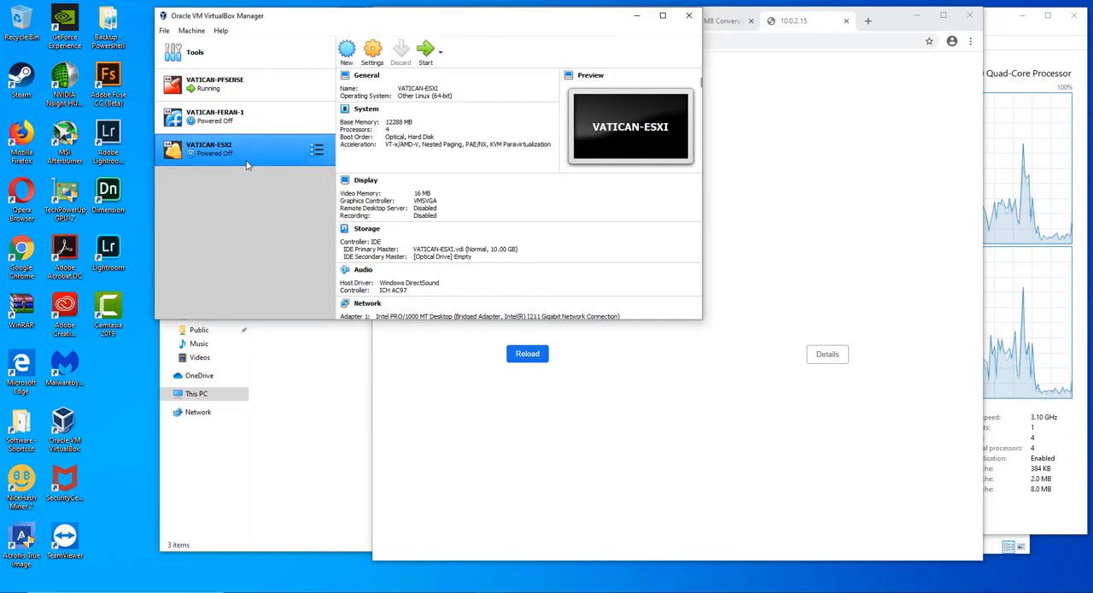
pyautogui.click(425, 53)
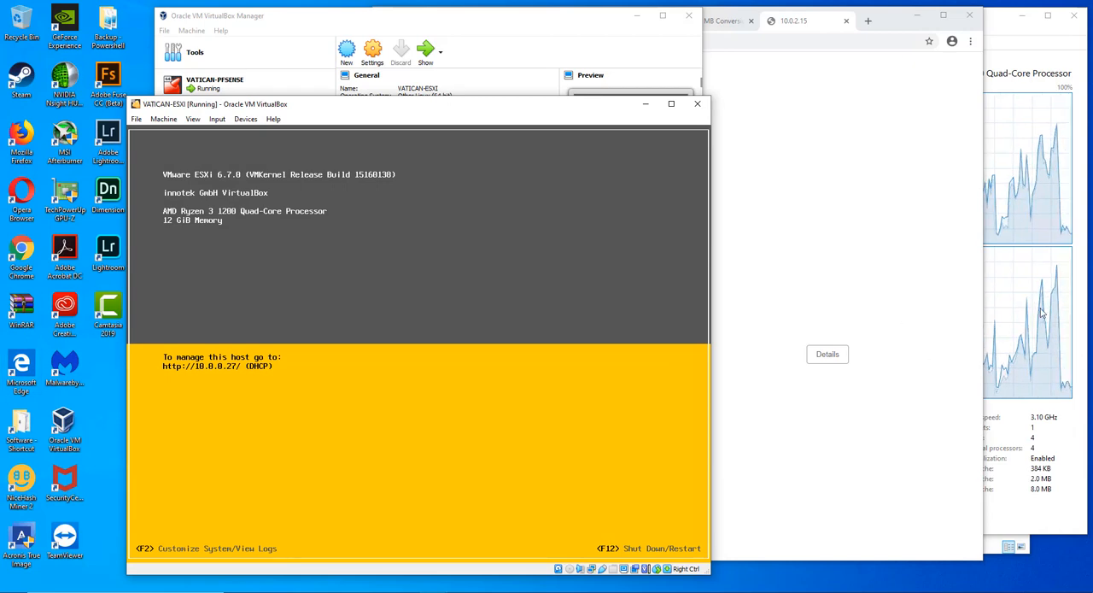
# - Switch to Chrome, open the ESXi management address 10.0.0.27, and proceed past the certificate warning to the login page
pyautogui.click(848, 287)
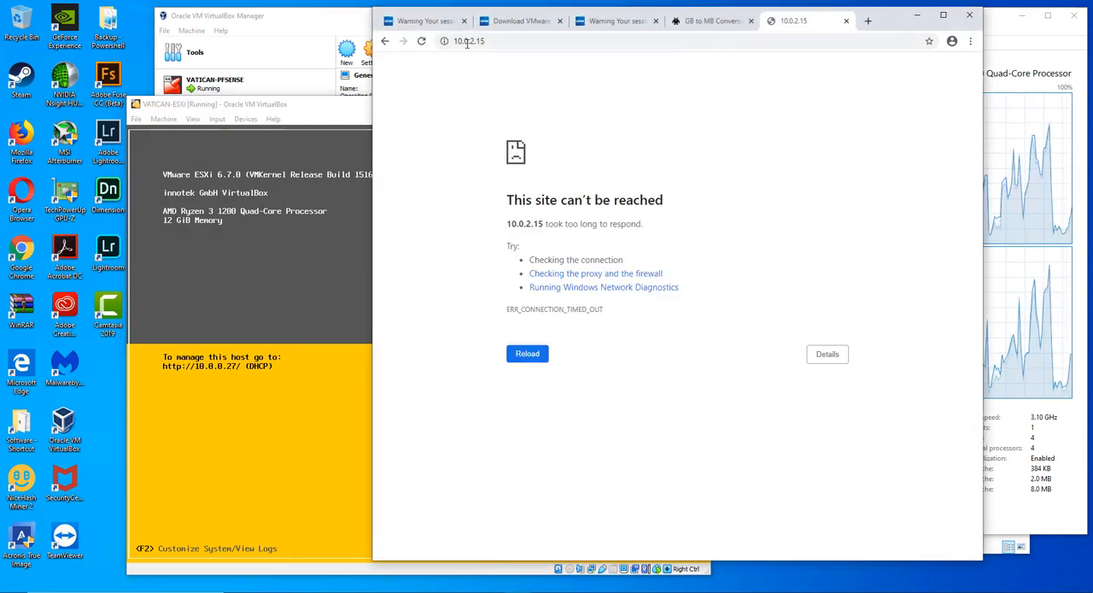
pyautogui.moveTo(468, 41); pyautogui.dragTo(933, 69)
pyautogui.write('0.')
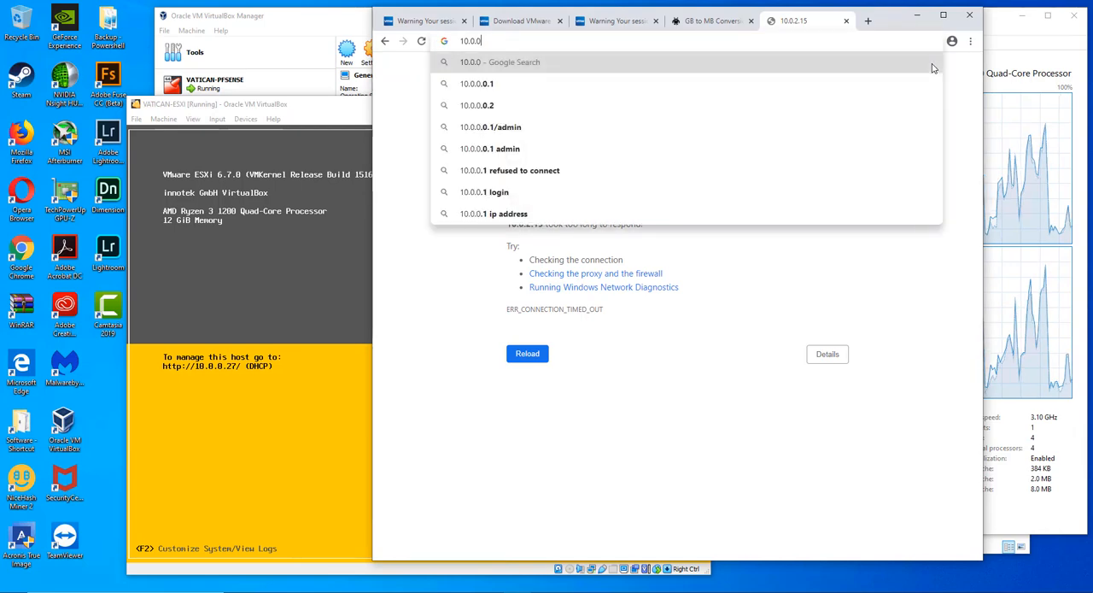
pyautogui.write('27')
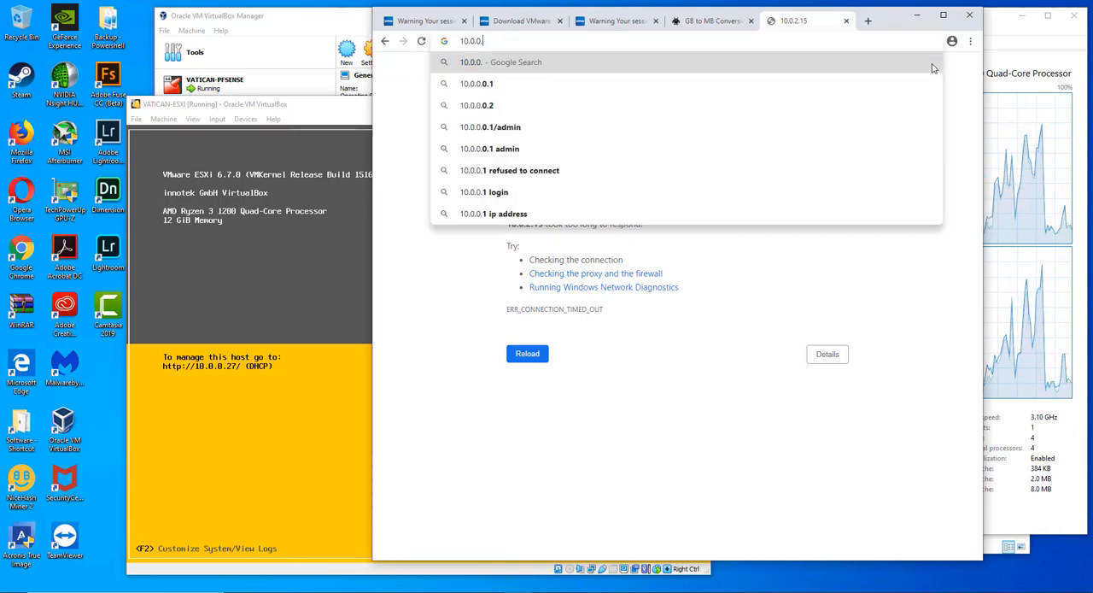
pyautogui.press('Return')
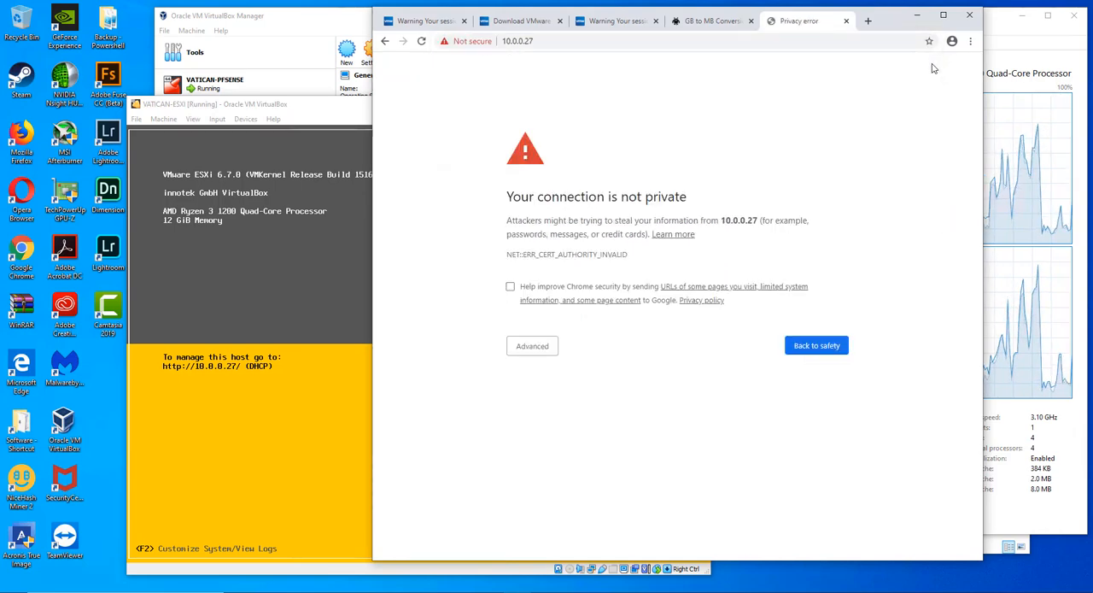
pyautogui.click(542, 350)
pyautogui.click(559, 432)
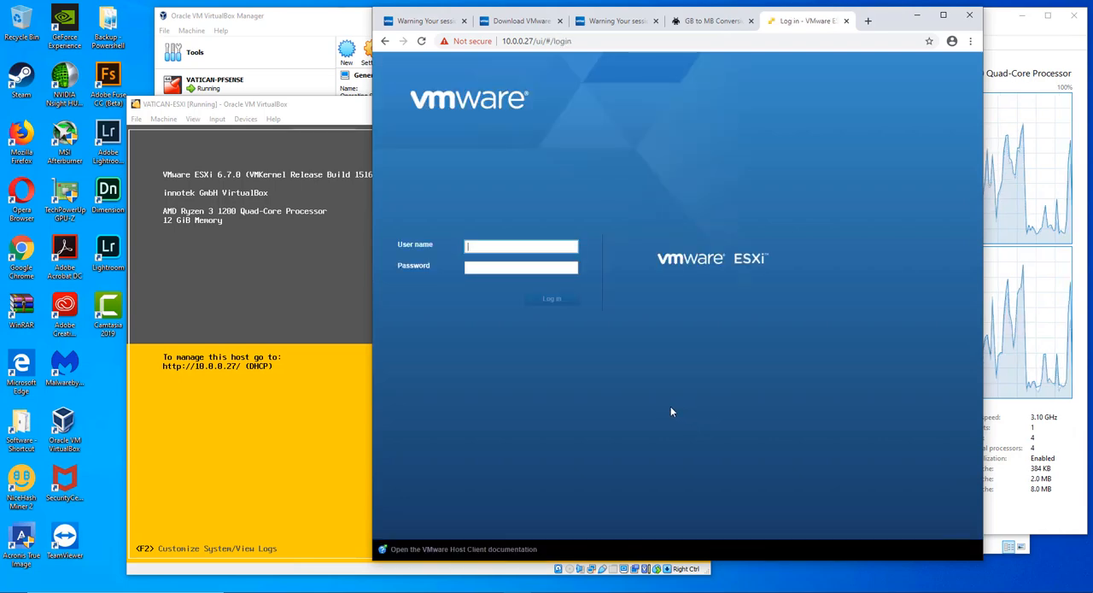
# - Log in to the ESXi web client as root with the root password and opt out of the VMware Customer Experience Improvement Program
pyautogui.click(497, 247)
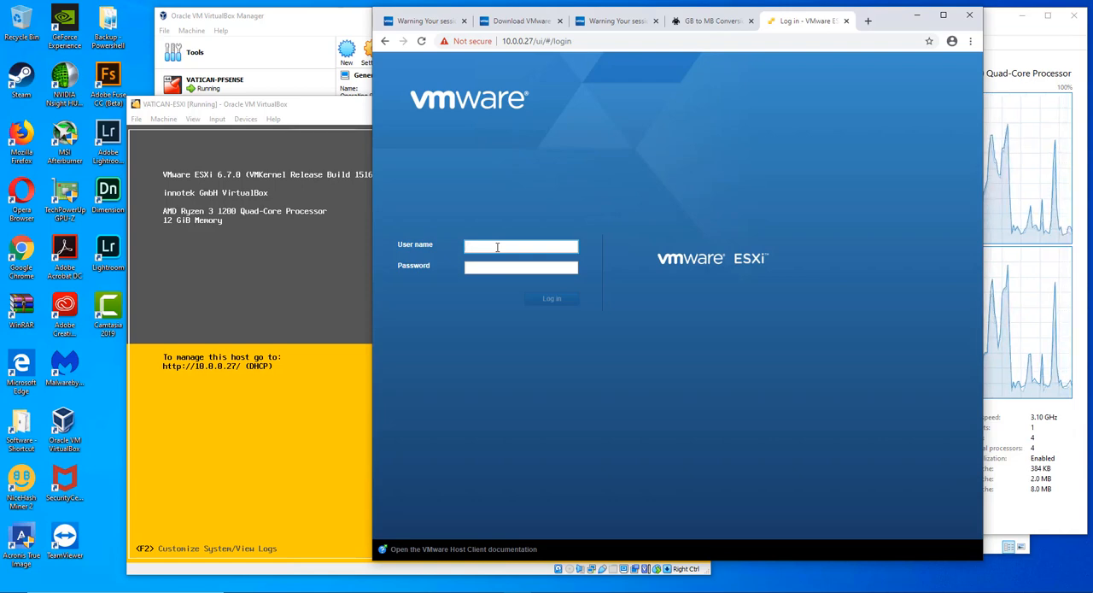
pyautogui.write('root')
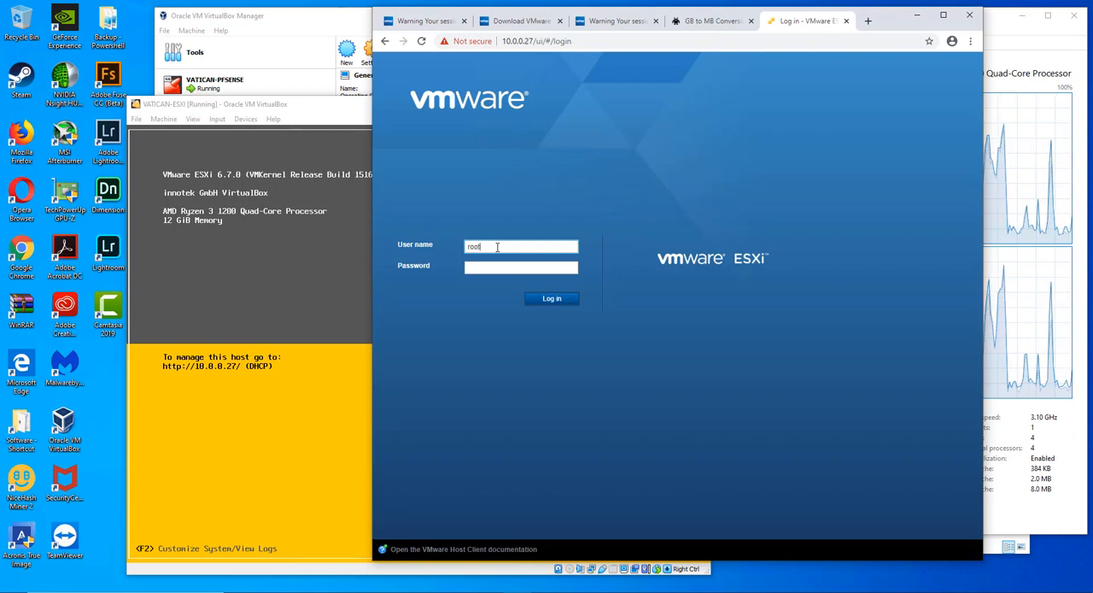
pyautogui.press('Tab')
pyautogui.write('••••')
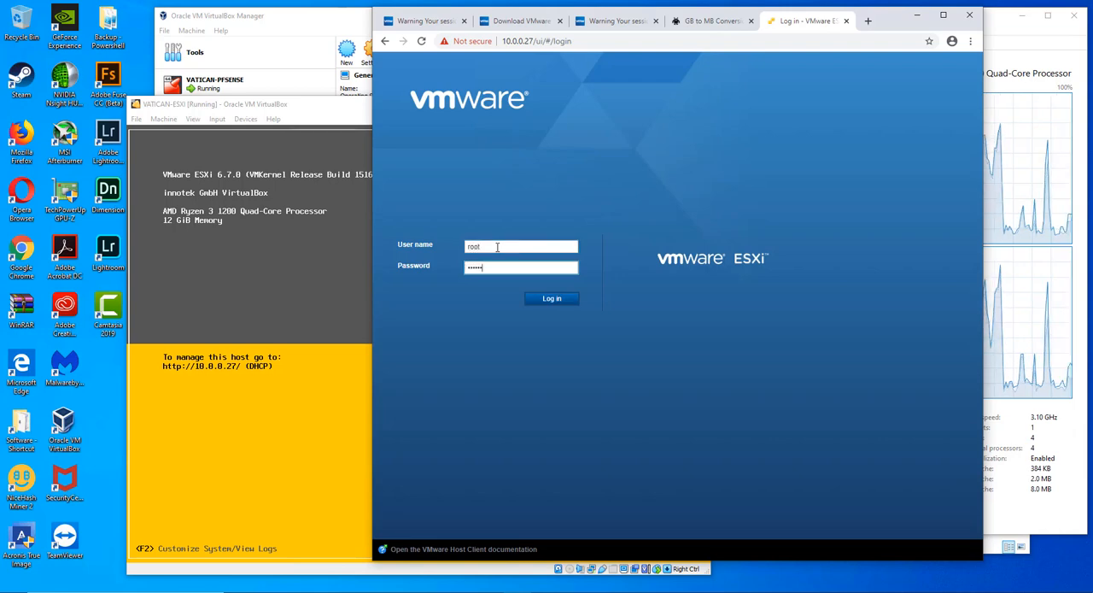
pyautogui.write('•')
pyautogui.press('Return')
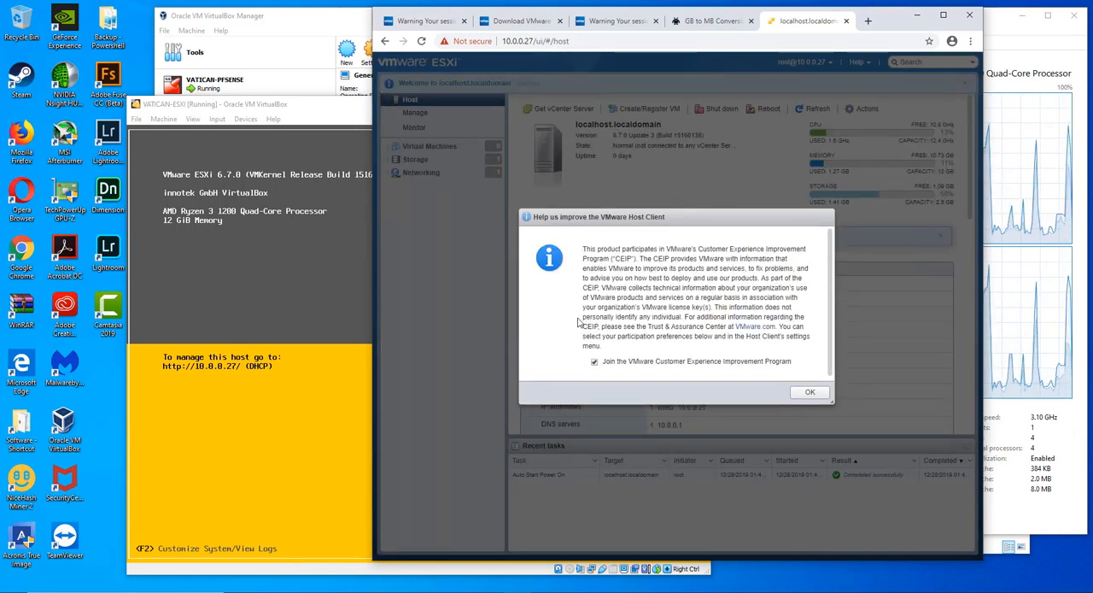
pyautogui.click(594, 362)
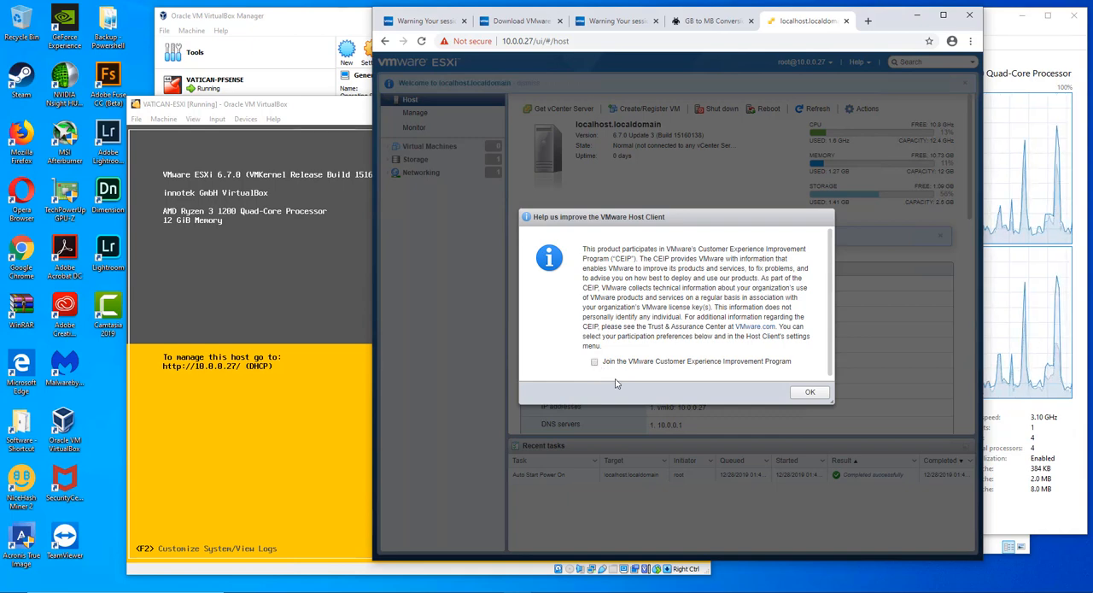
pyautogui.click(809, 392)
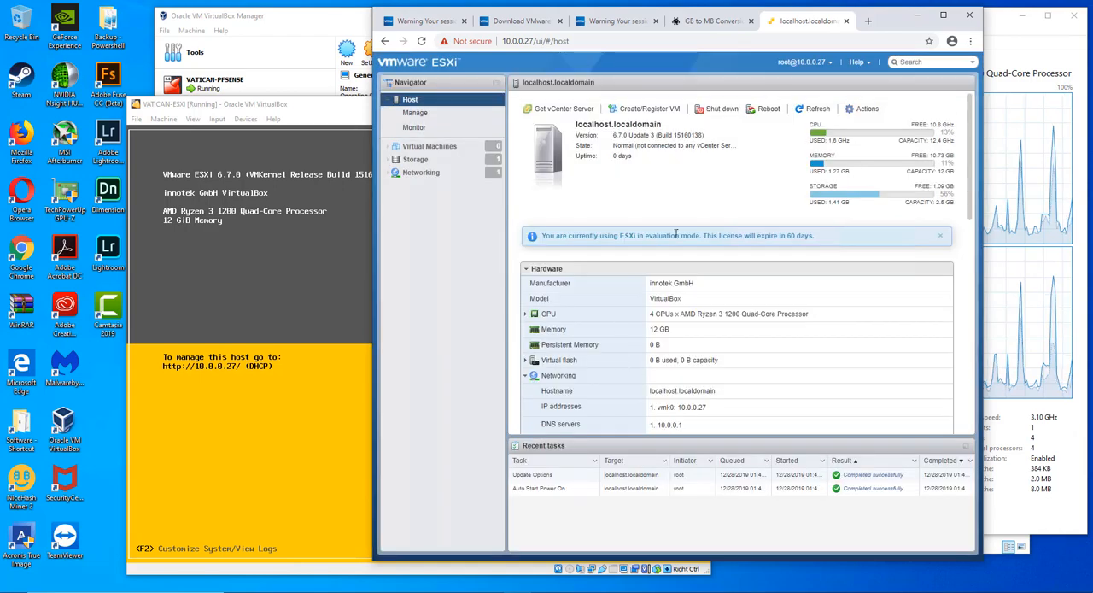